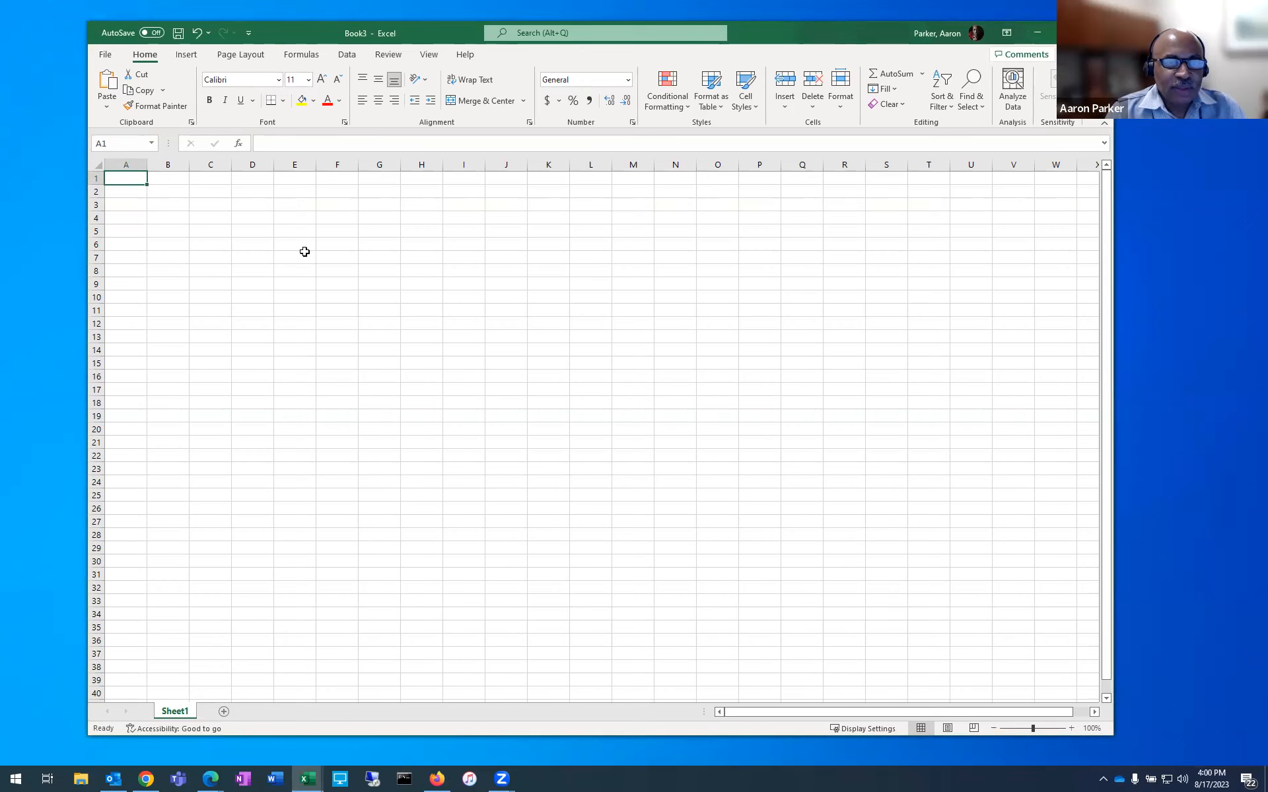
# - Enter the headers FirstName in A1, LastName in B1 and Full Name in E1
pyautogui.write('irw')
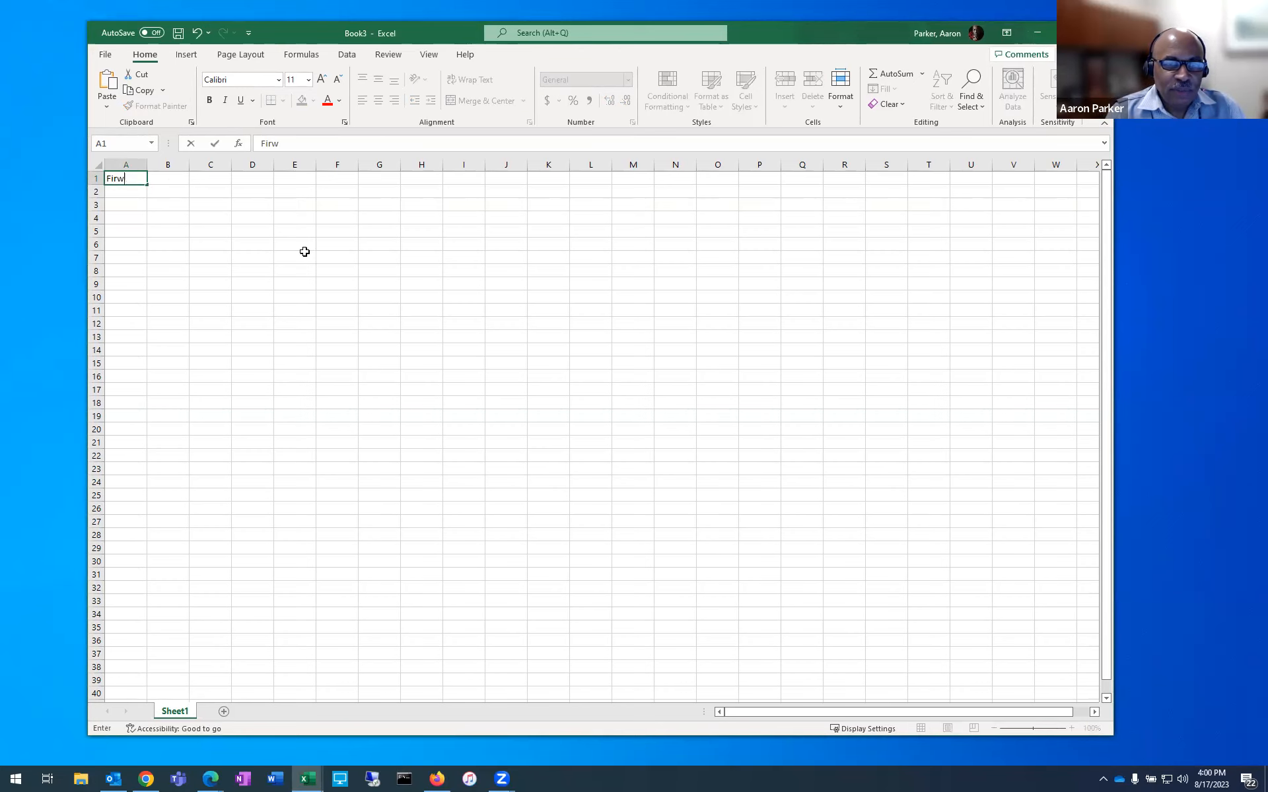
pyautogui.write('taname')
pyautogui.press('Tab')
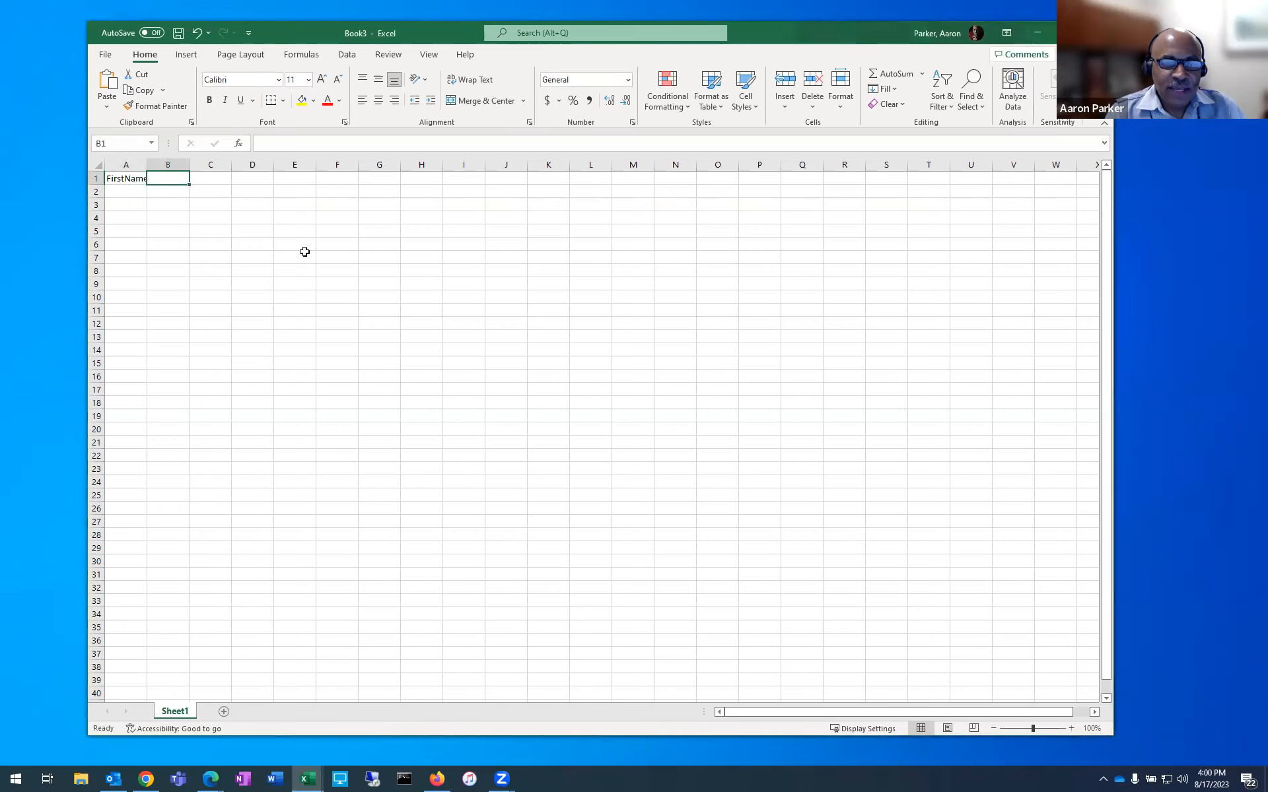
pyautogui.write('LastName')
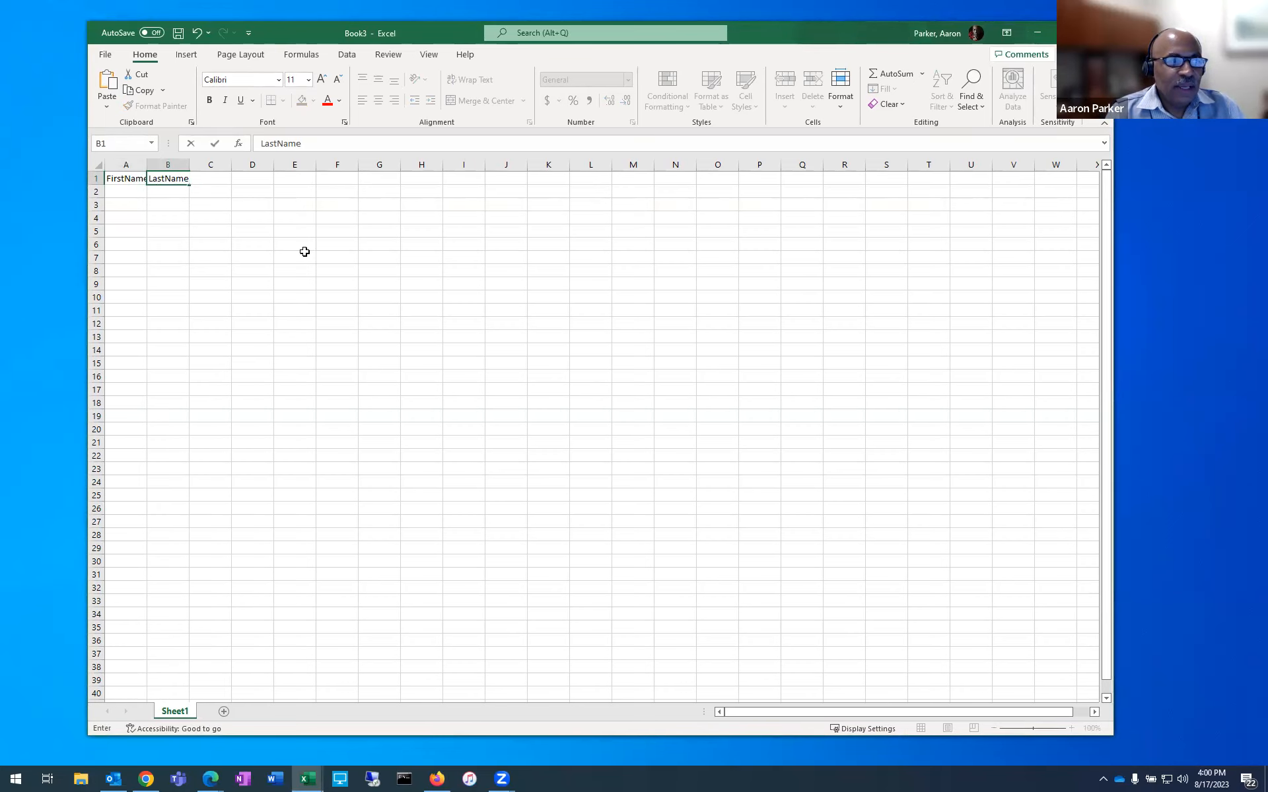
pyautogui.press('Tab')
pyautogui.press('Tab')
pyautogui.press('Tab')
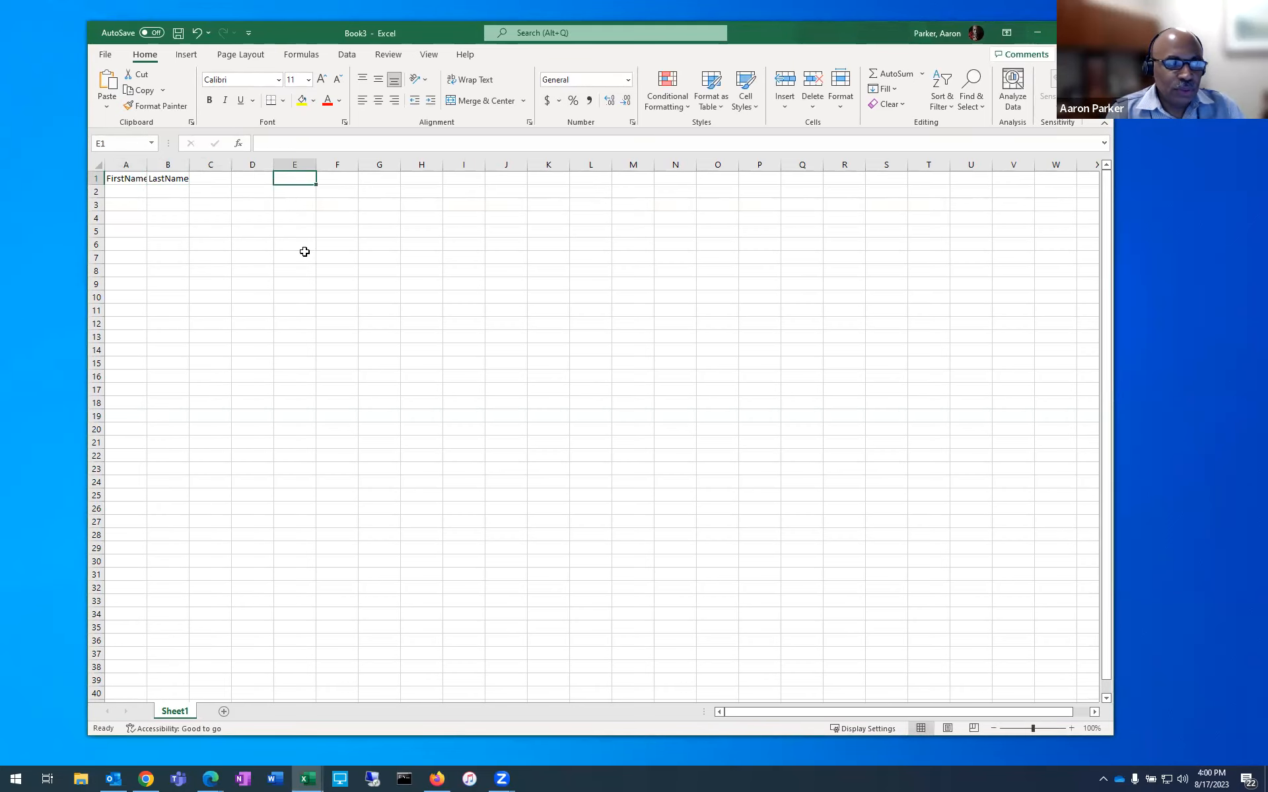
pyautogui.write('Full Name')
pyautogui.press('Return')
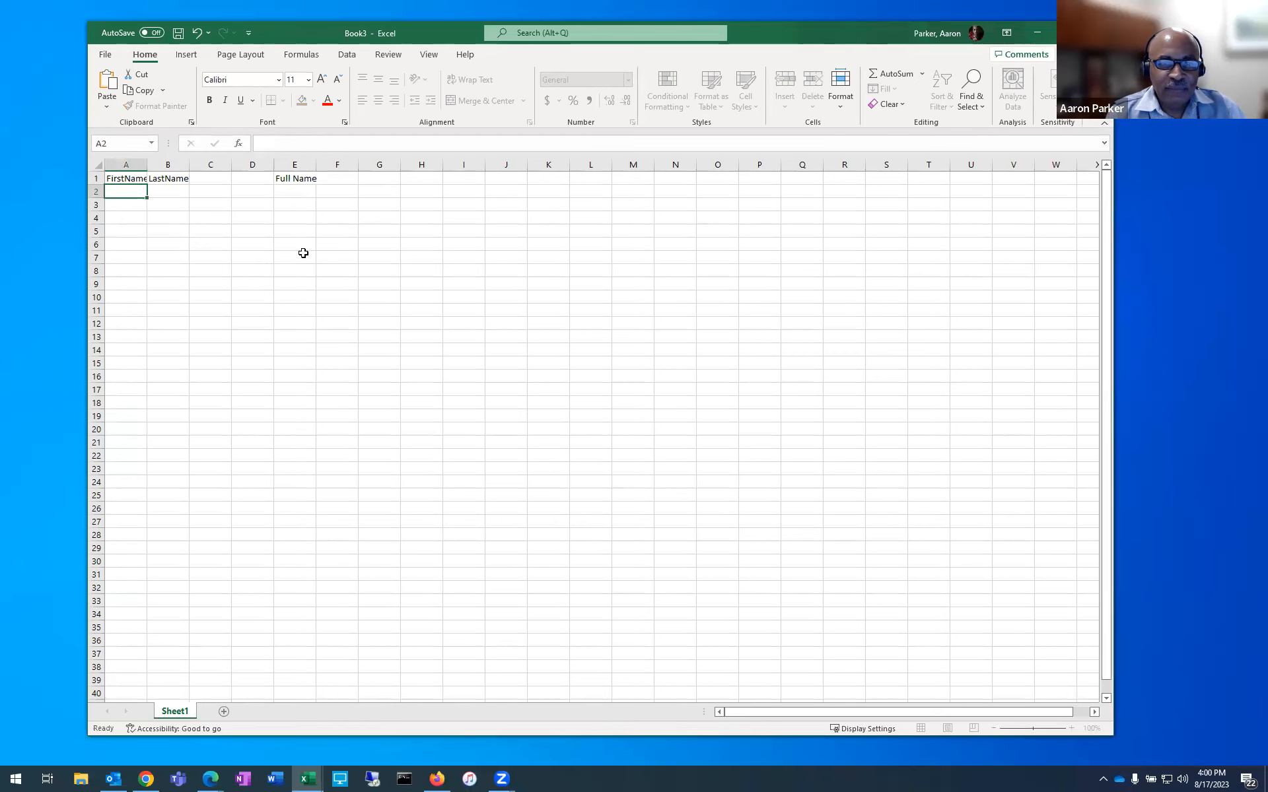
# - Fit the widths of columns A, B and E to their headers and enlarge the workbook window
pyautogui.doubleClick(147, 164)
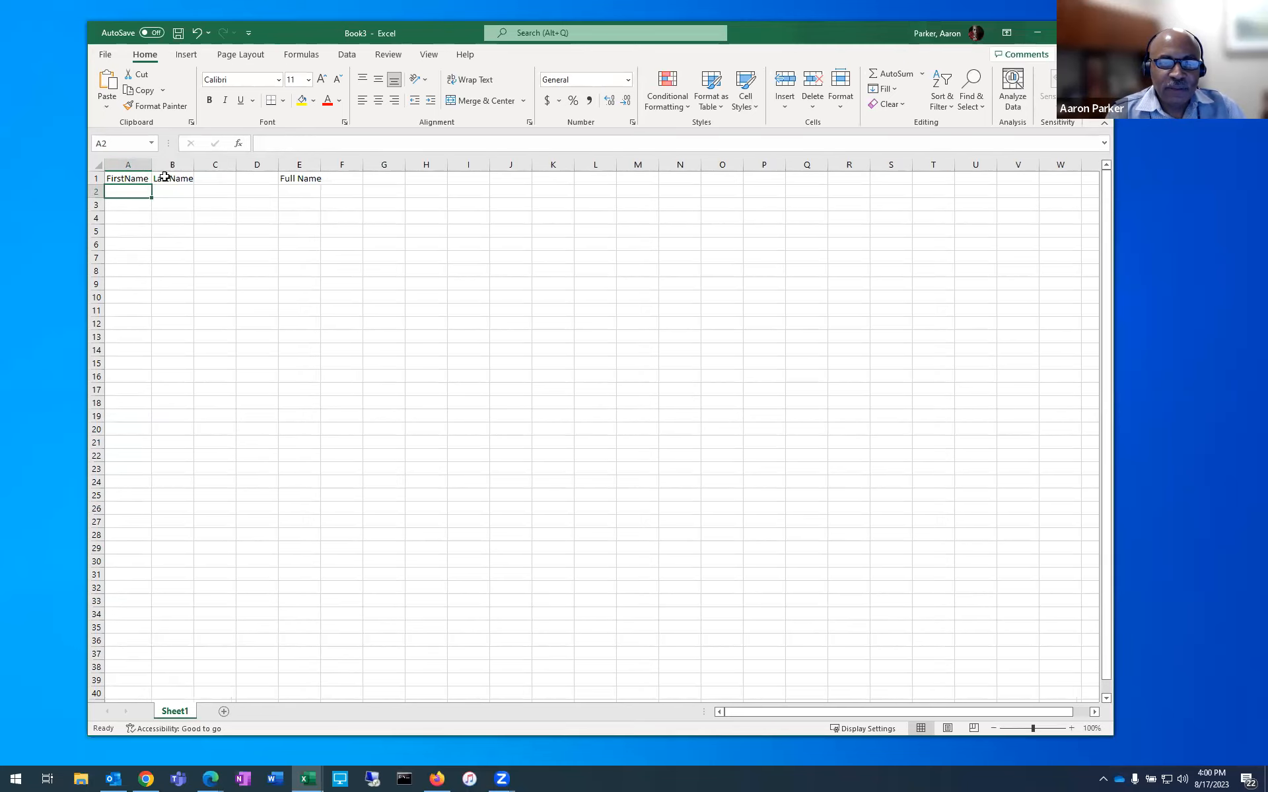
pyautogui.doubleClick(194, 165)
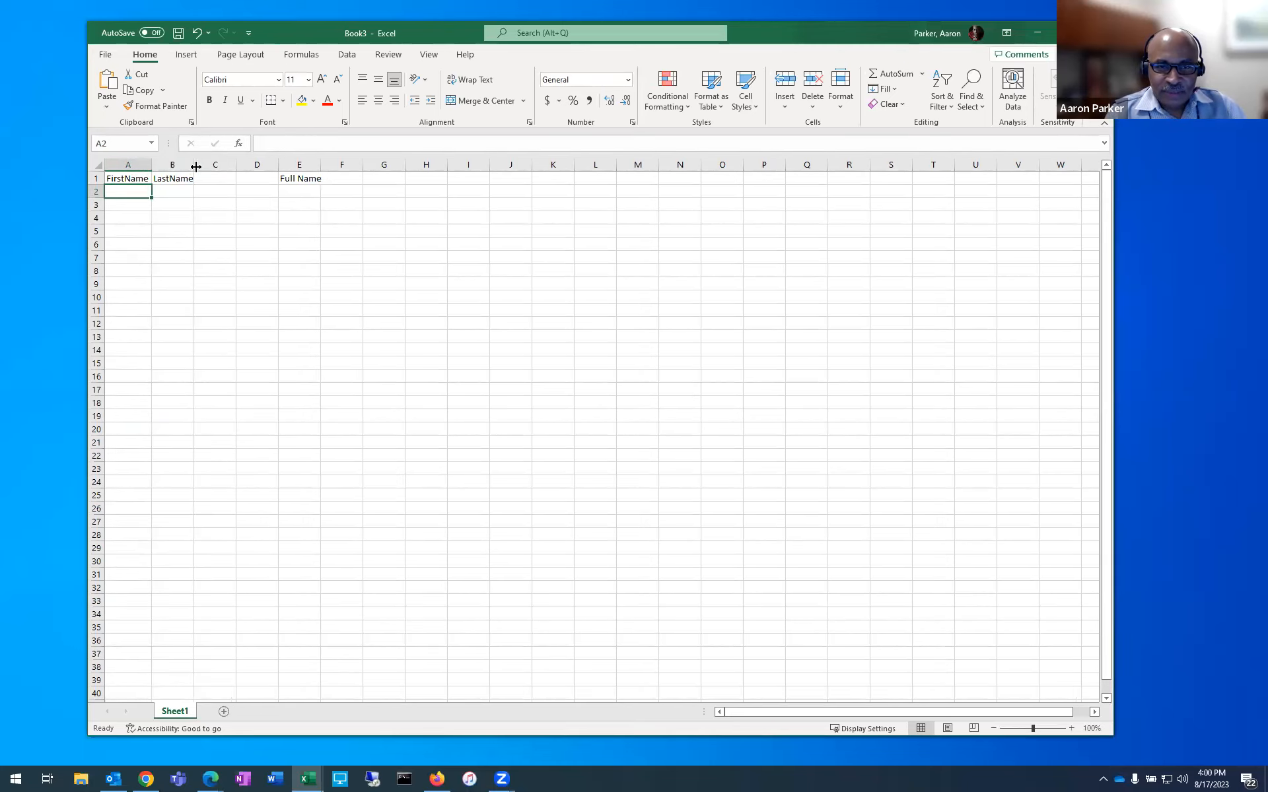
pyautogui.doubleClick(318, 165)
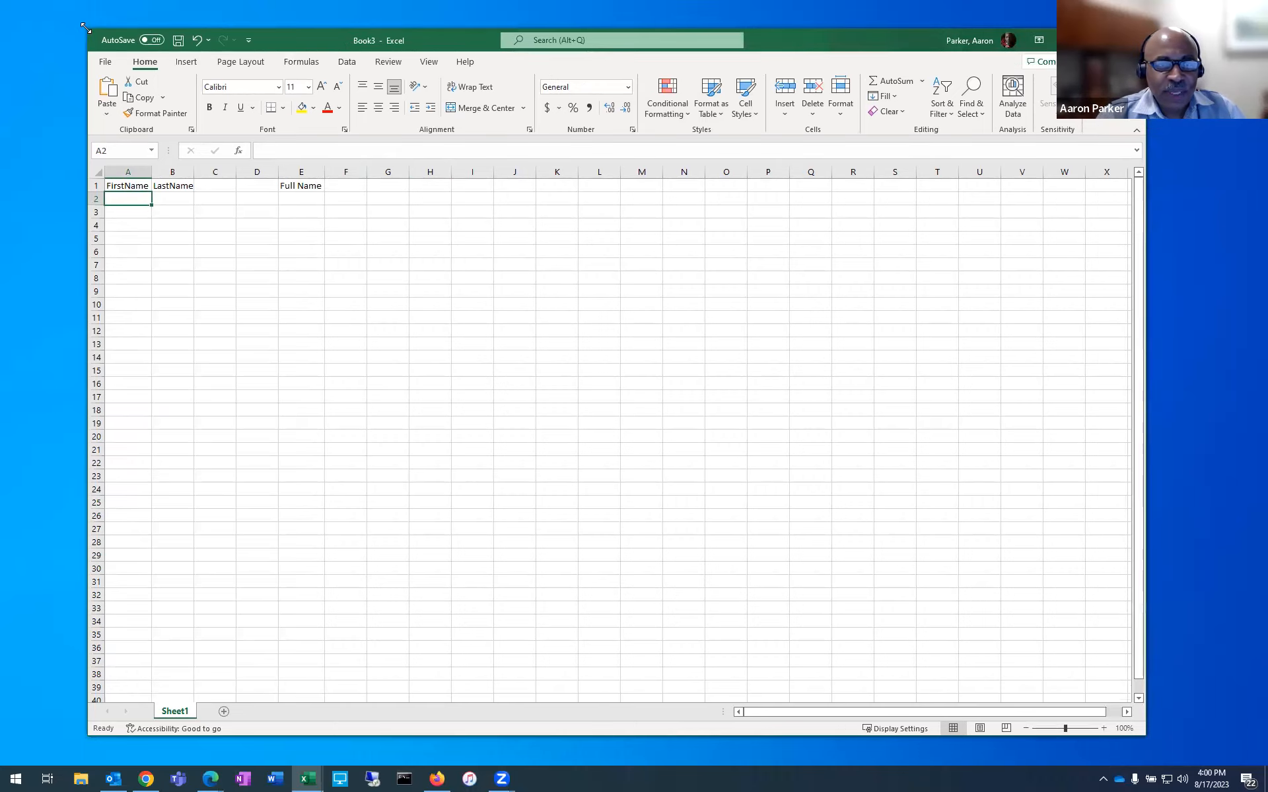
pyautogui.moveTo(88, 28); pyautogui.dragTo(57, 16)
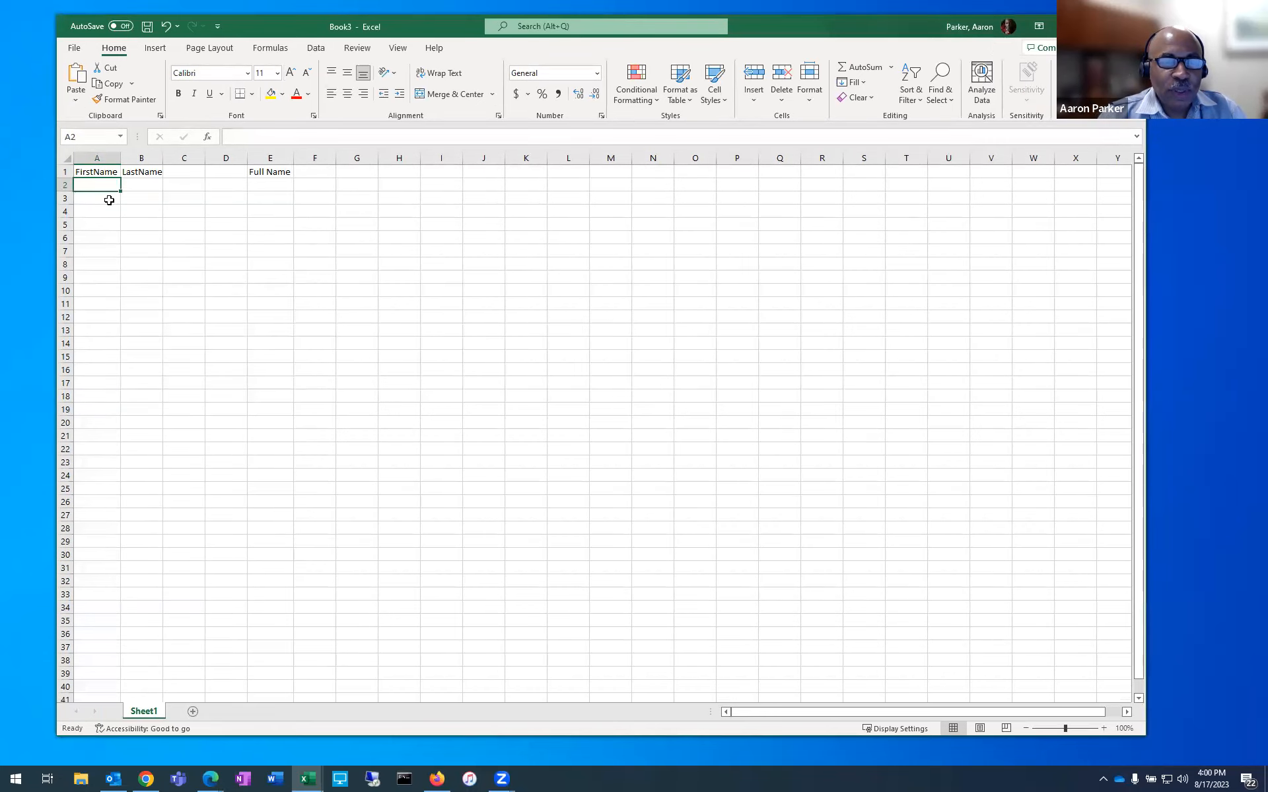
# - Widen the LastName column to fit its header text
pyautogui.click(92, 171)
pyautogui.hotkey('ctrl', 'shift', 'Down')
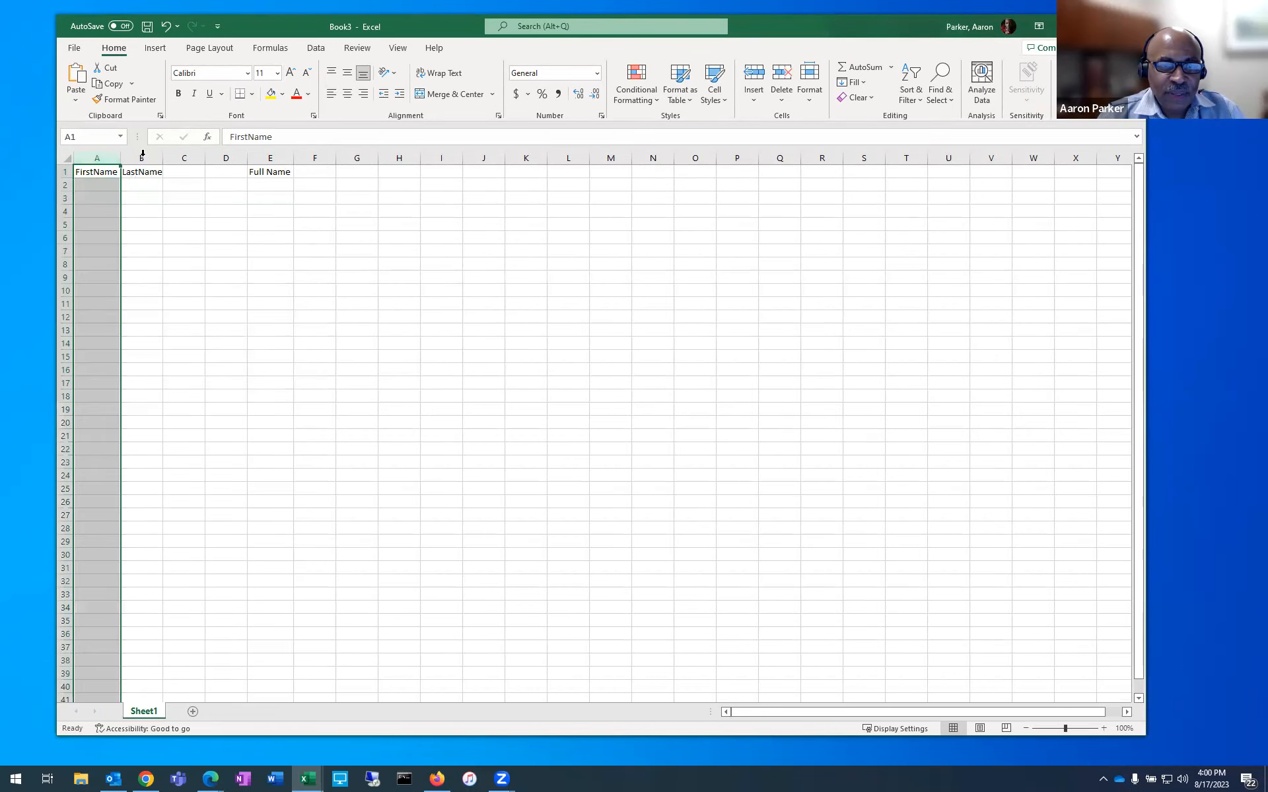
pyautogui.click(161, 157)
pyautogui.doubleClick(164, 153)
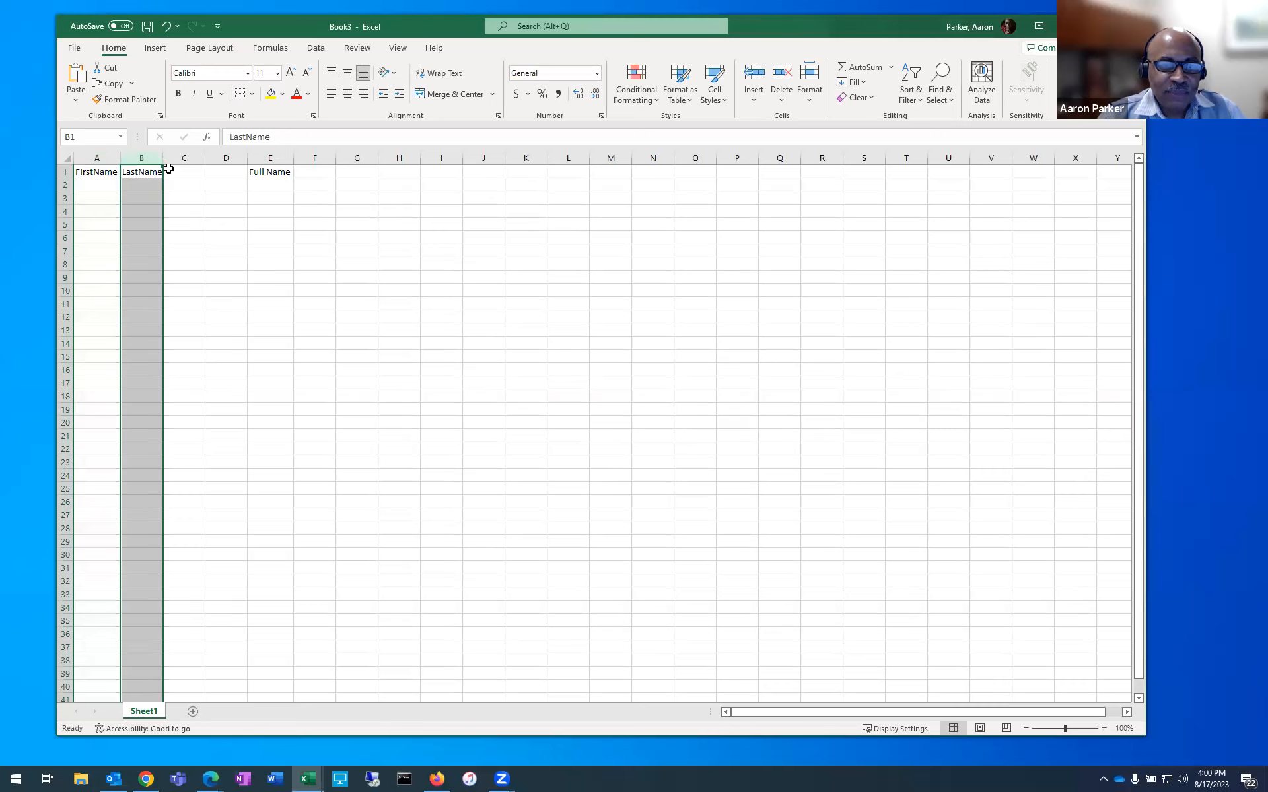
pyautogui.click(102, 174)
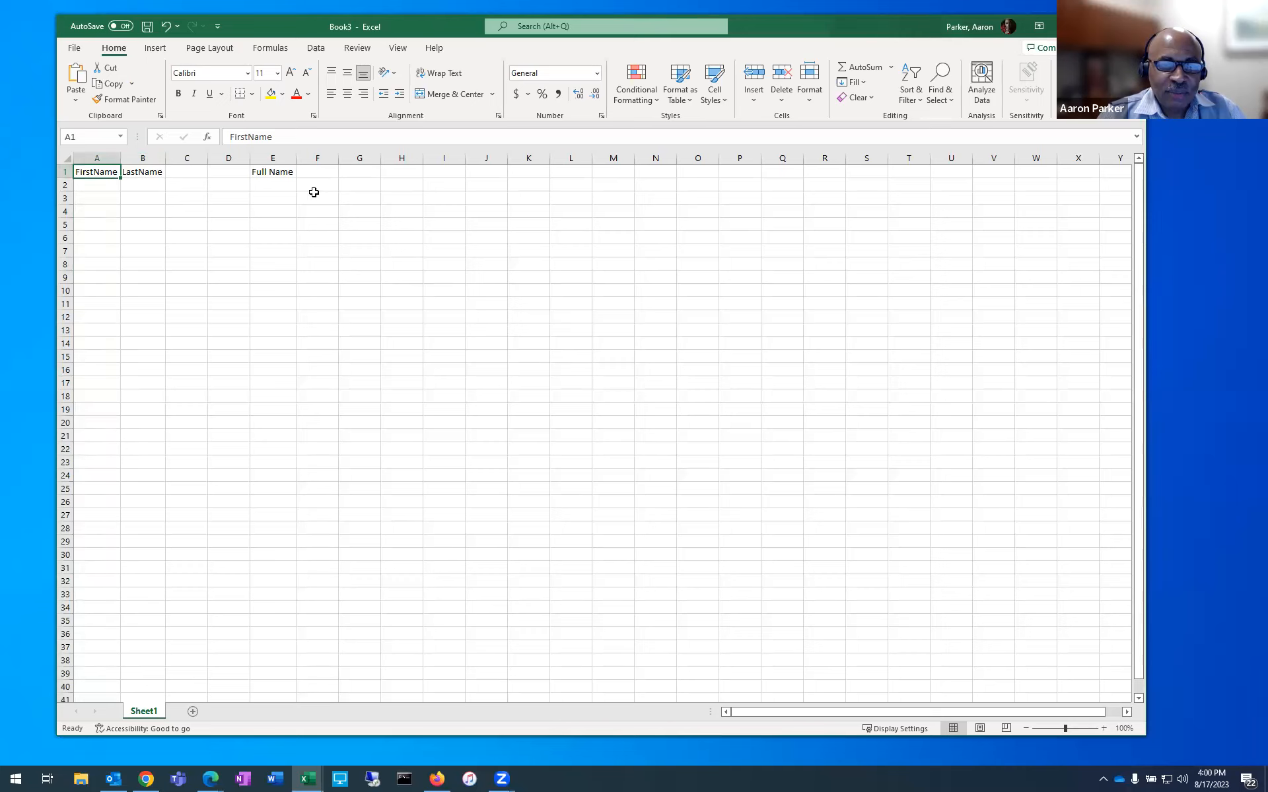
pyautogui.click(143, 158)
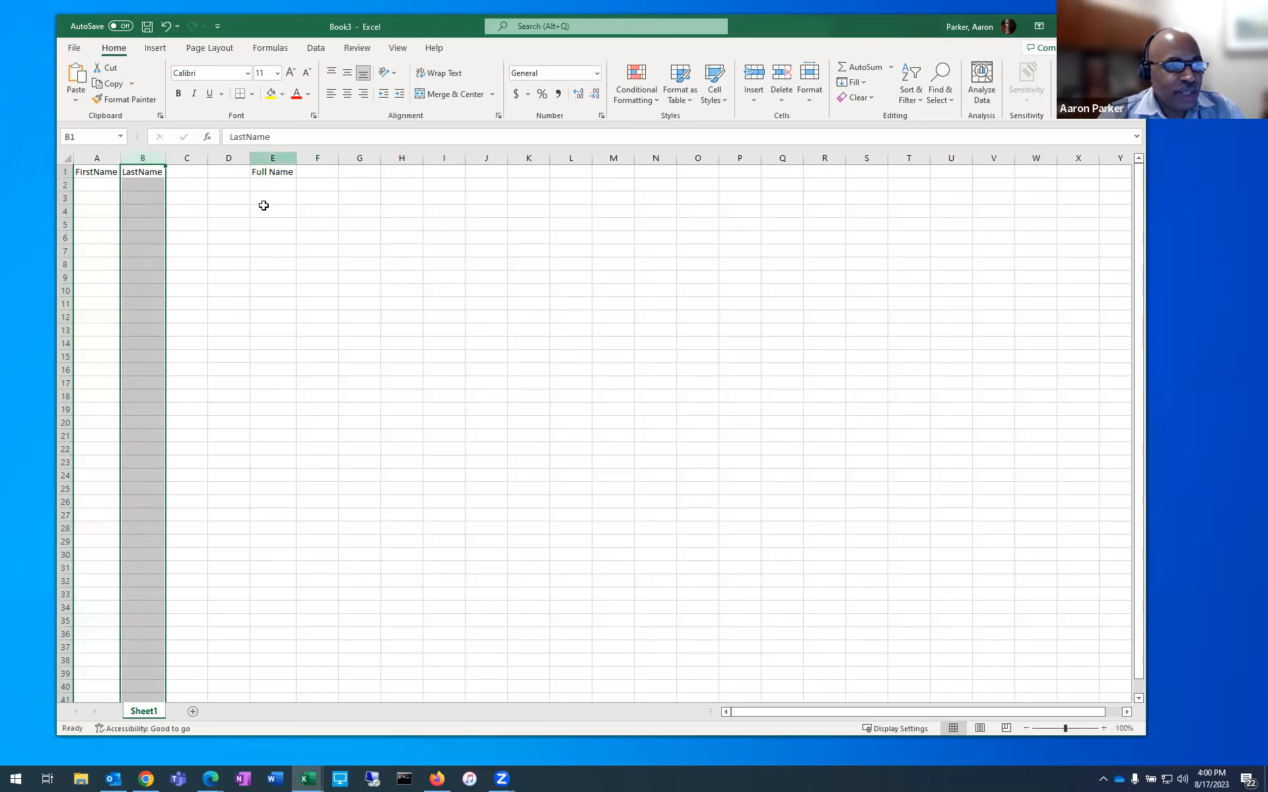
pyautogui.click(272, 159)
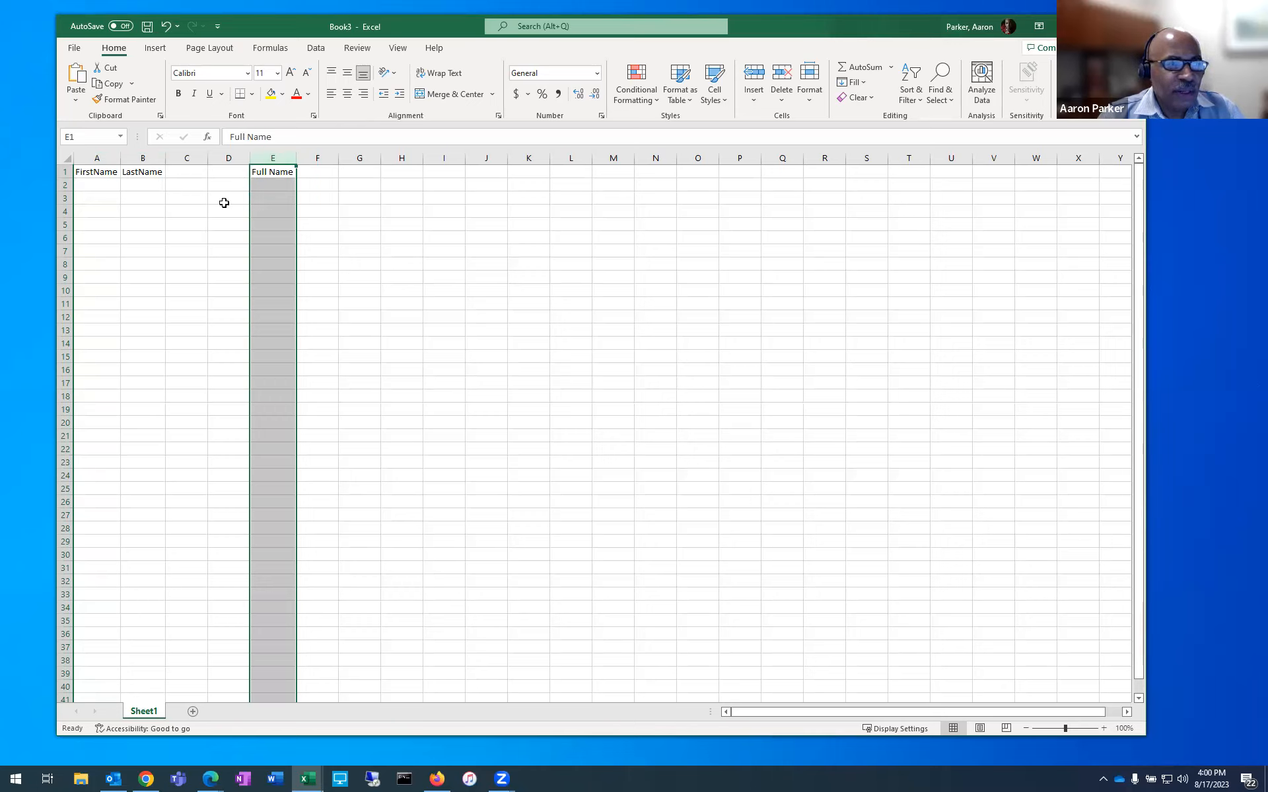
pyautogui.press('Down')
# - Enter the first person's first name in A2 and last name in B2
pyautogui.click(109, 184)
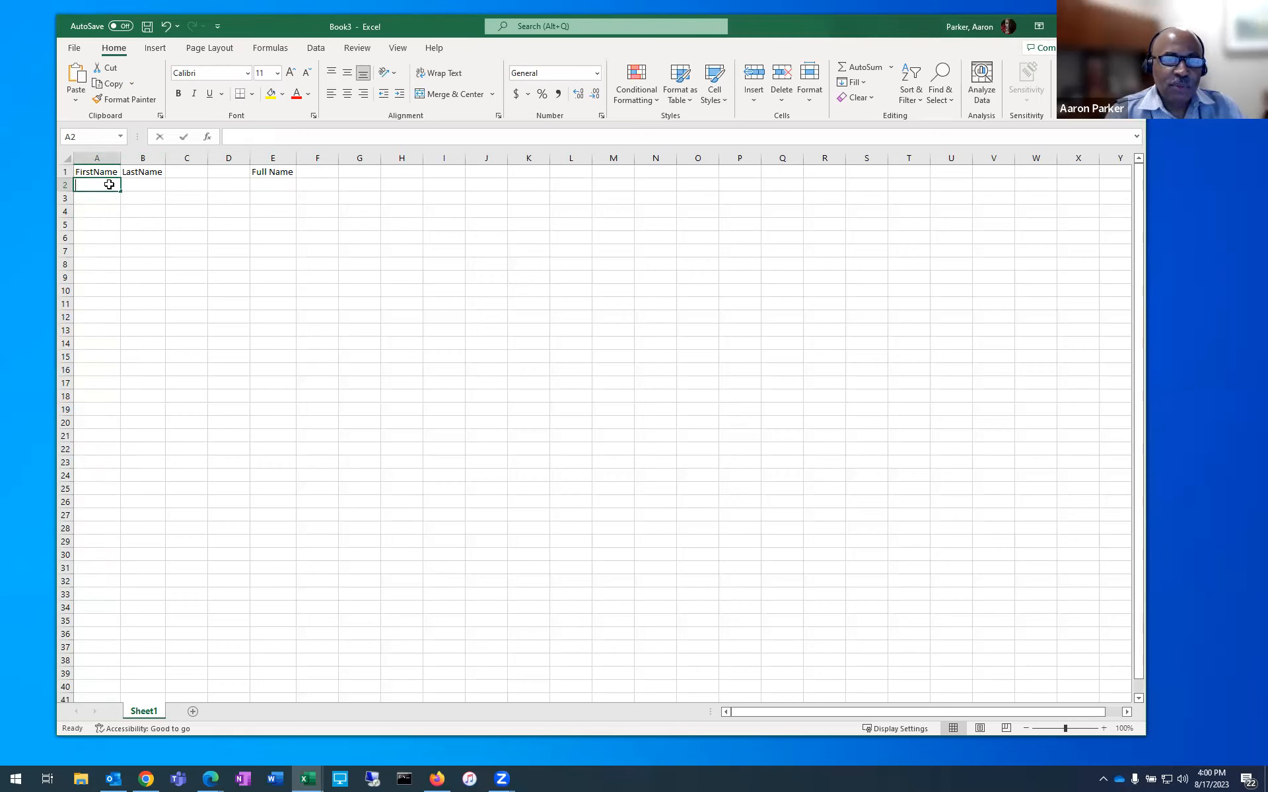
pyautogui.write('Aaron')
pyautogui.press('Tab')
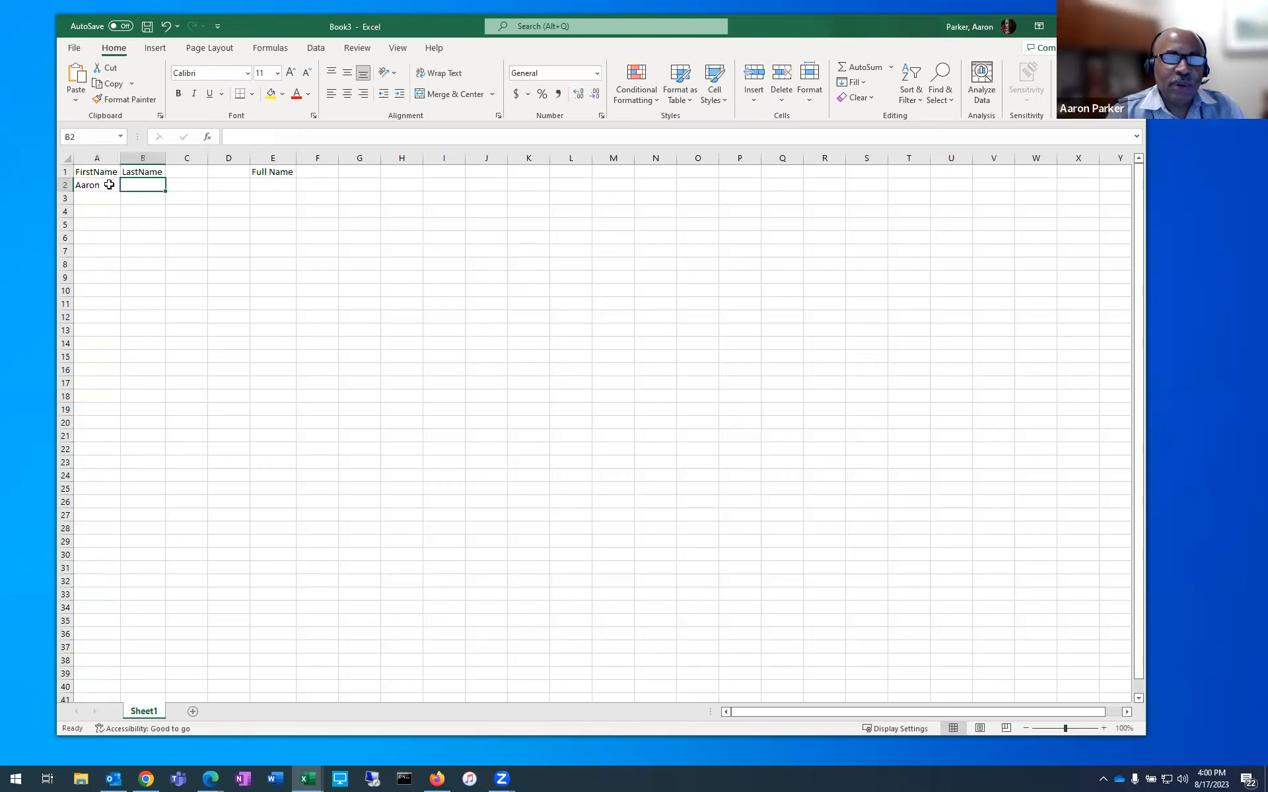
pyautogui.write('Parker')
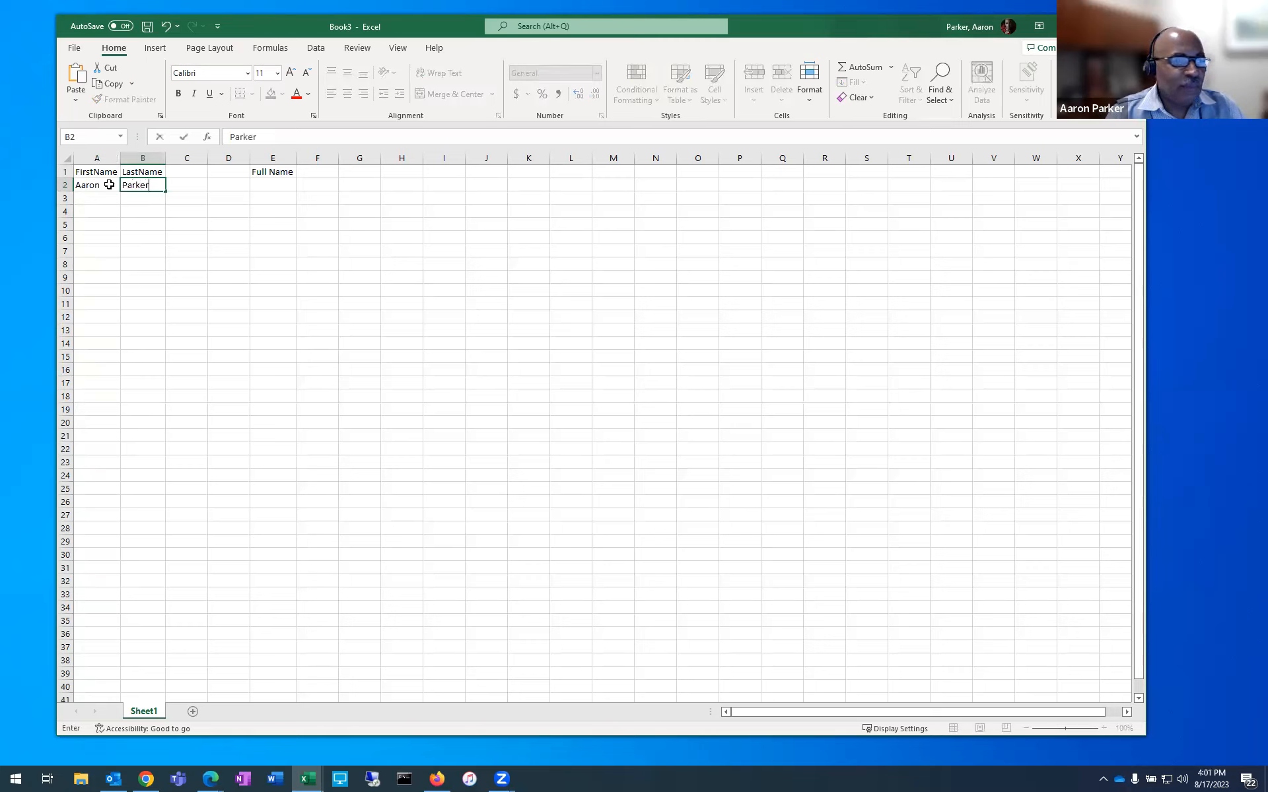
pyautogui.press('Tab')
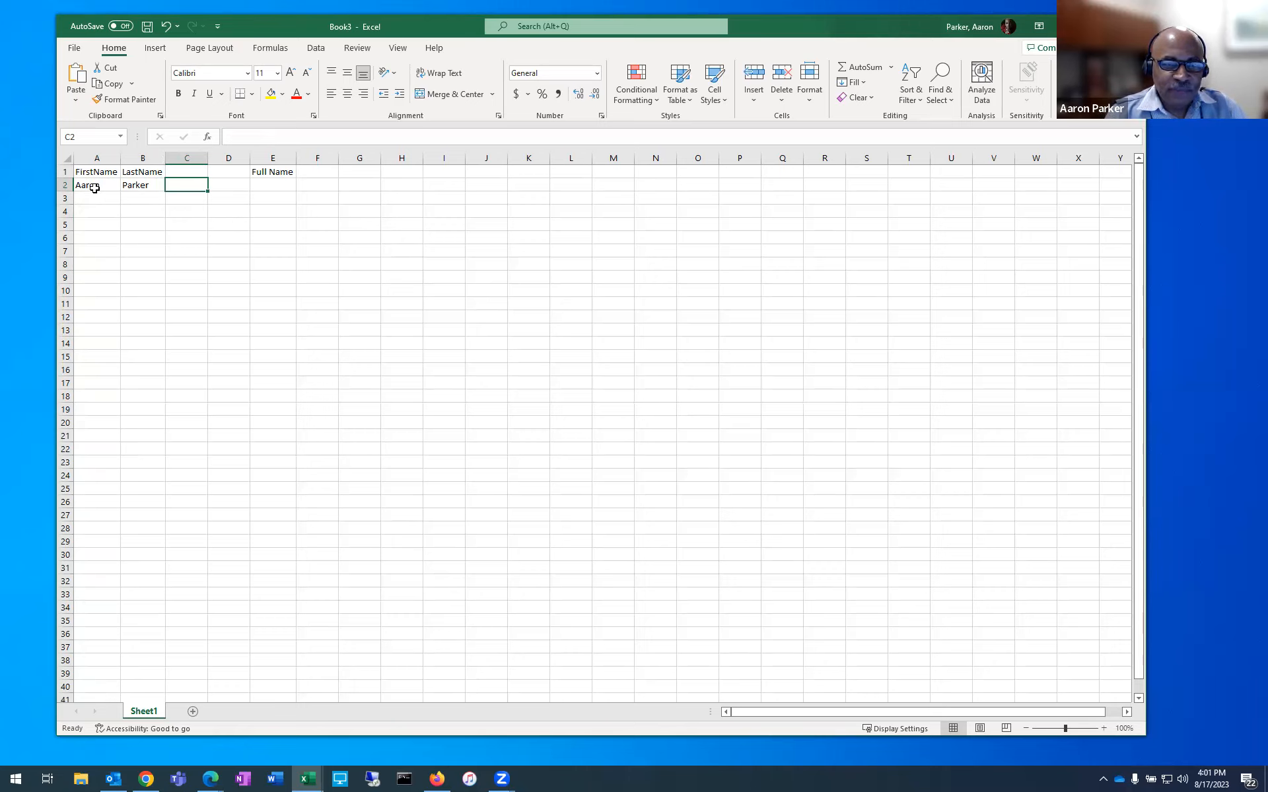
pyautogui.press('Right')
pyautogui.press('Right')
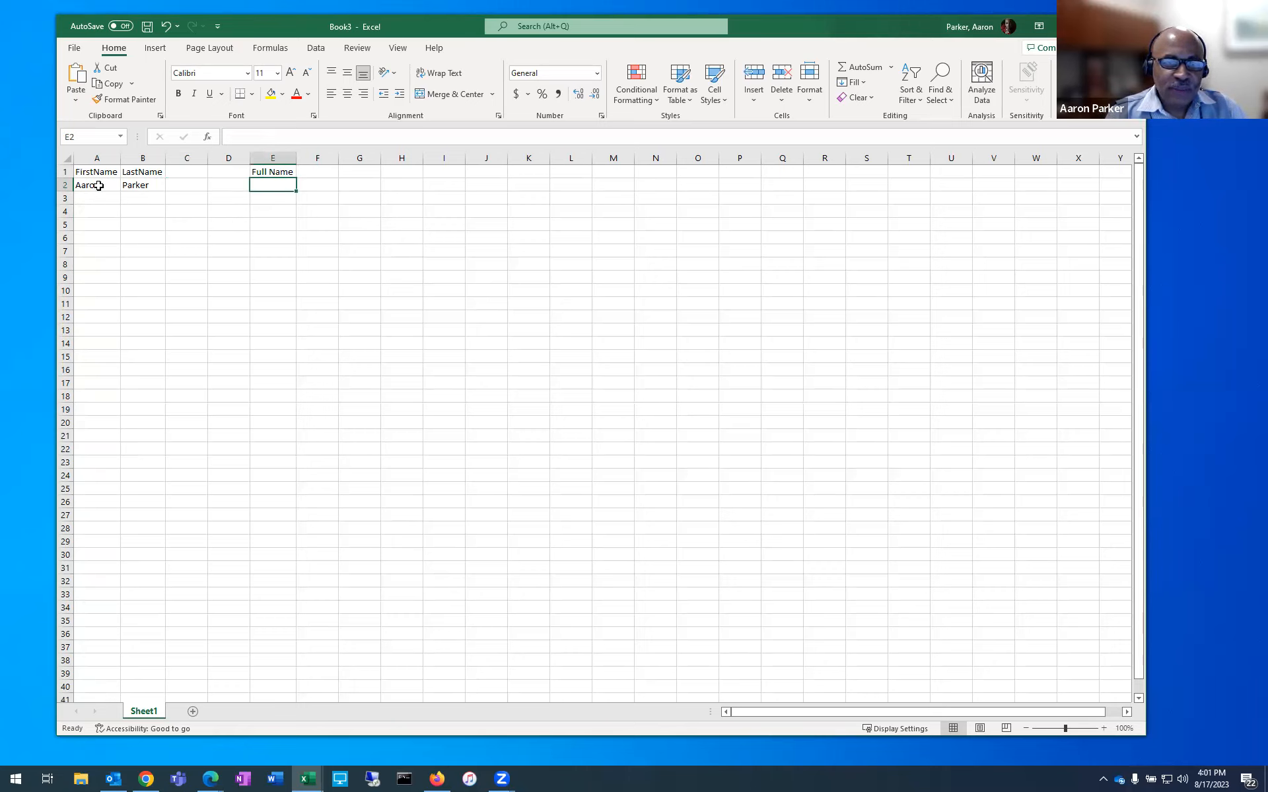
pyautogui.click(98, 185)
pyautogui.hotkey('shift', 'Right')
pyautogui.hotkey('shift', 'Left')
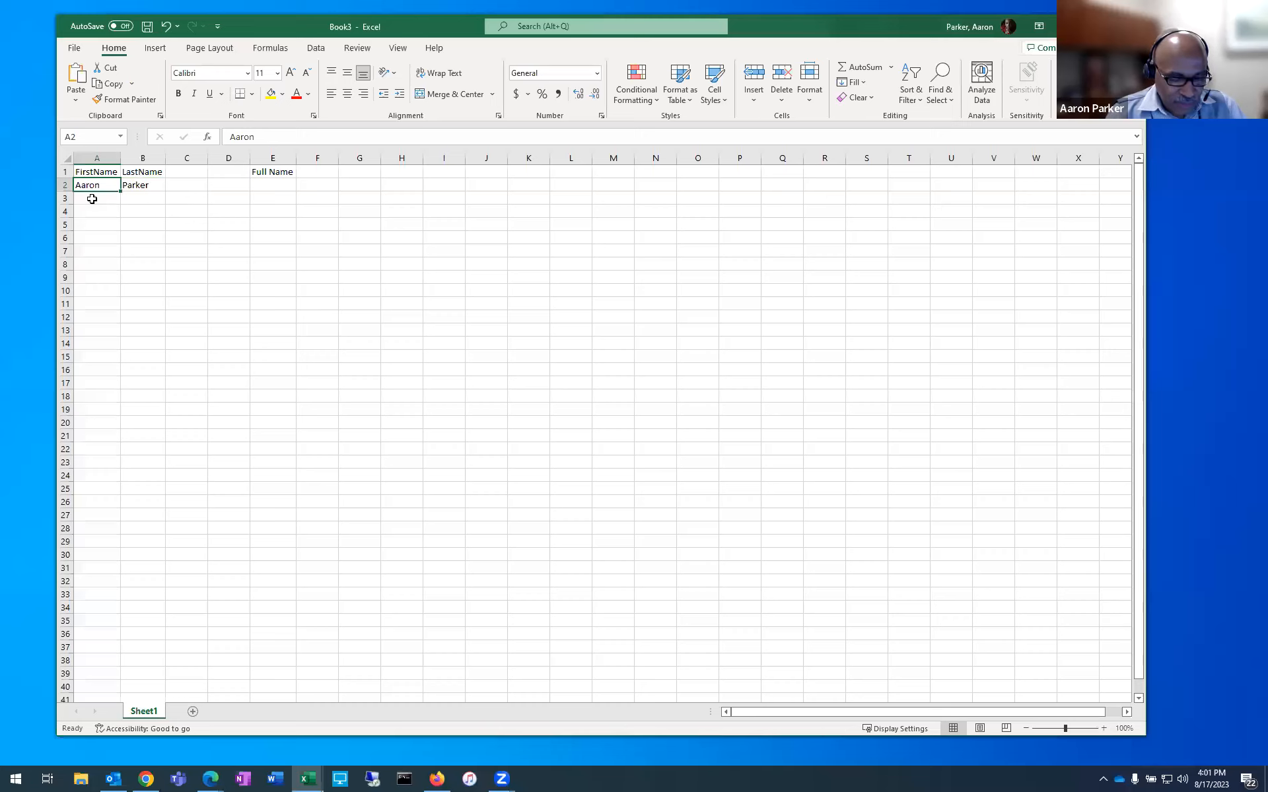
# - Enter a second person's first name in A3 and last name in B3
pyautogui.click(92, 198)
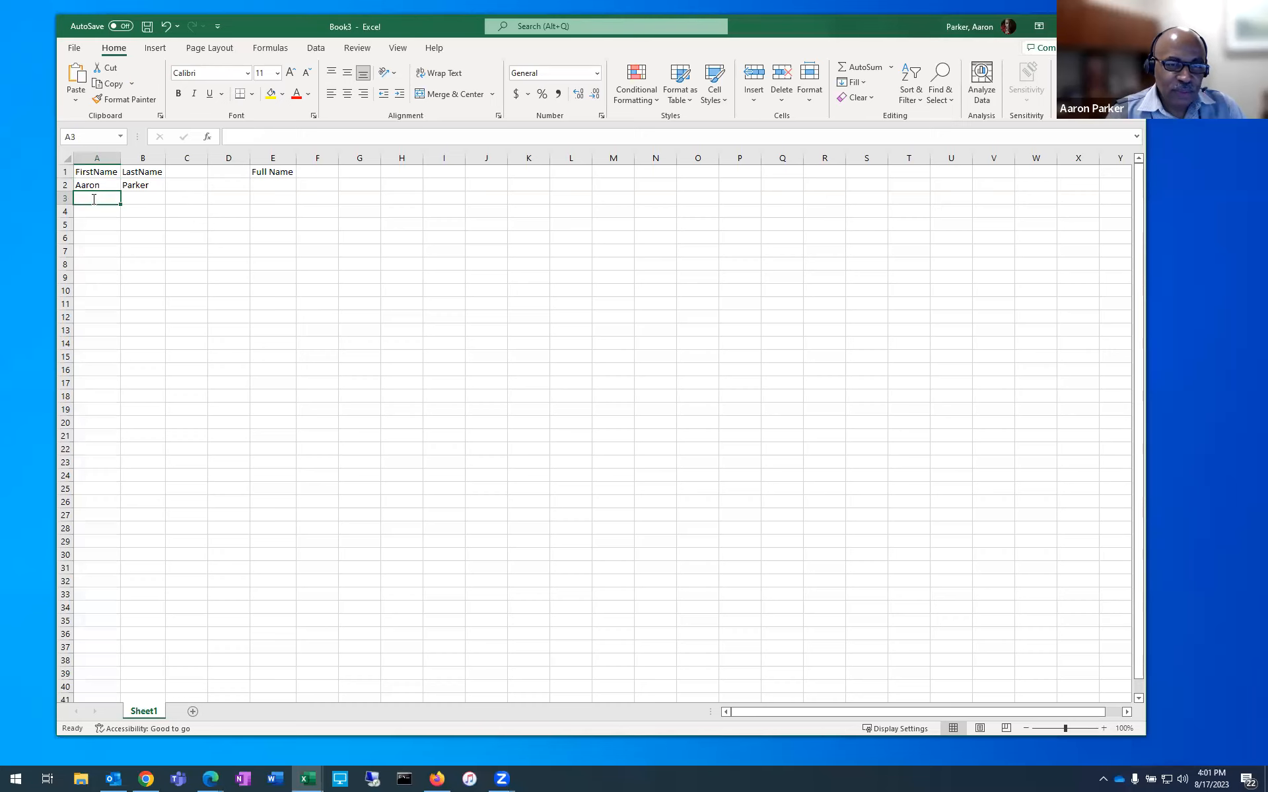
pyautogui.write('Micha')
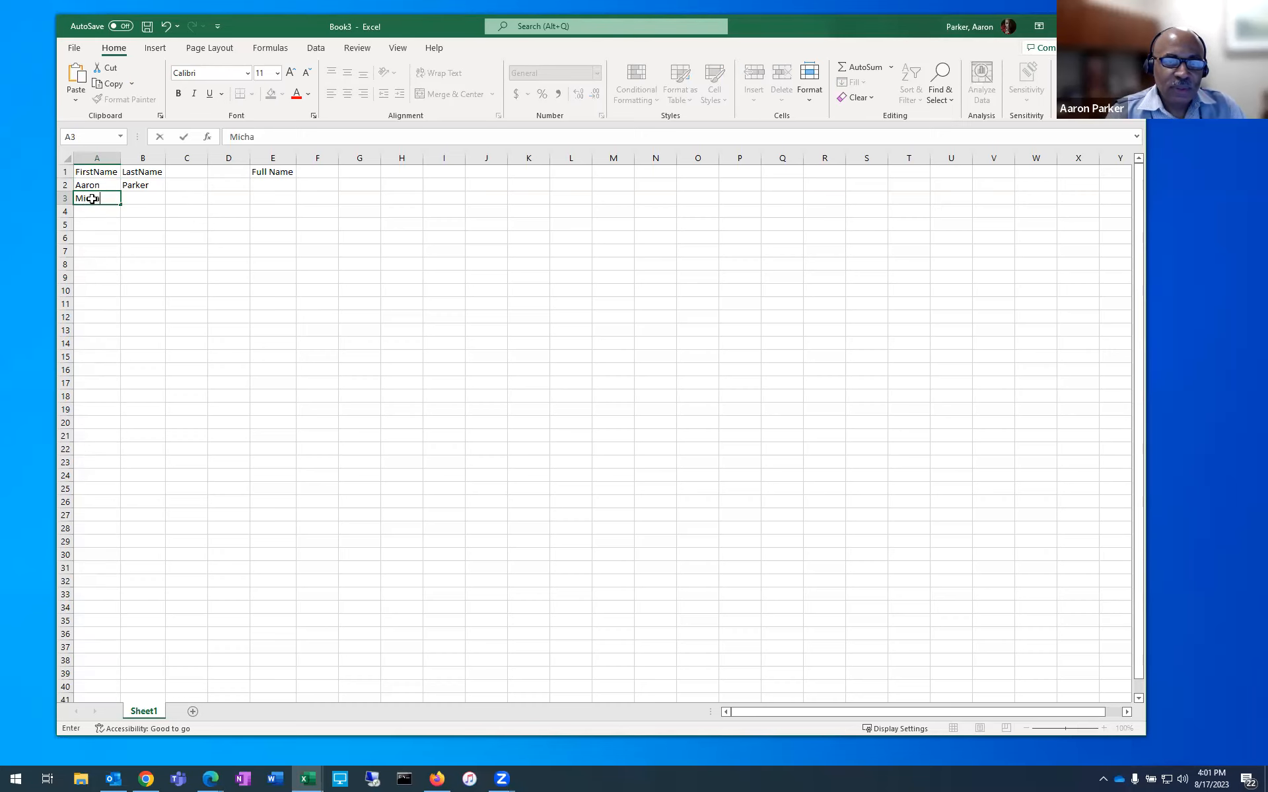
pyautogui.write('el')
pyautogui.press('Tab')
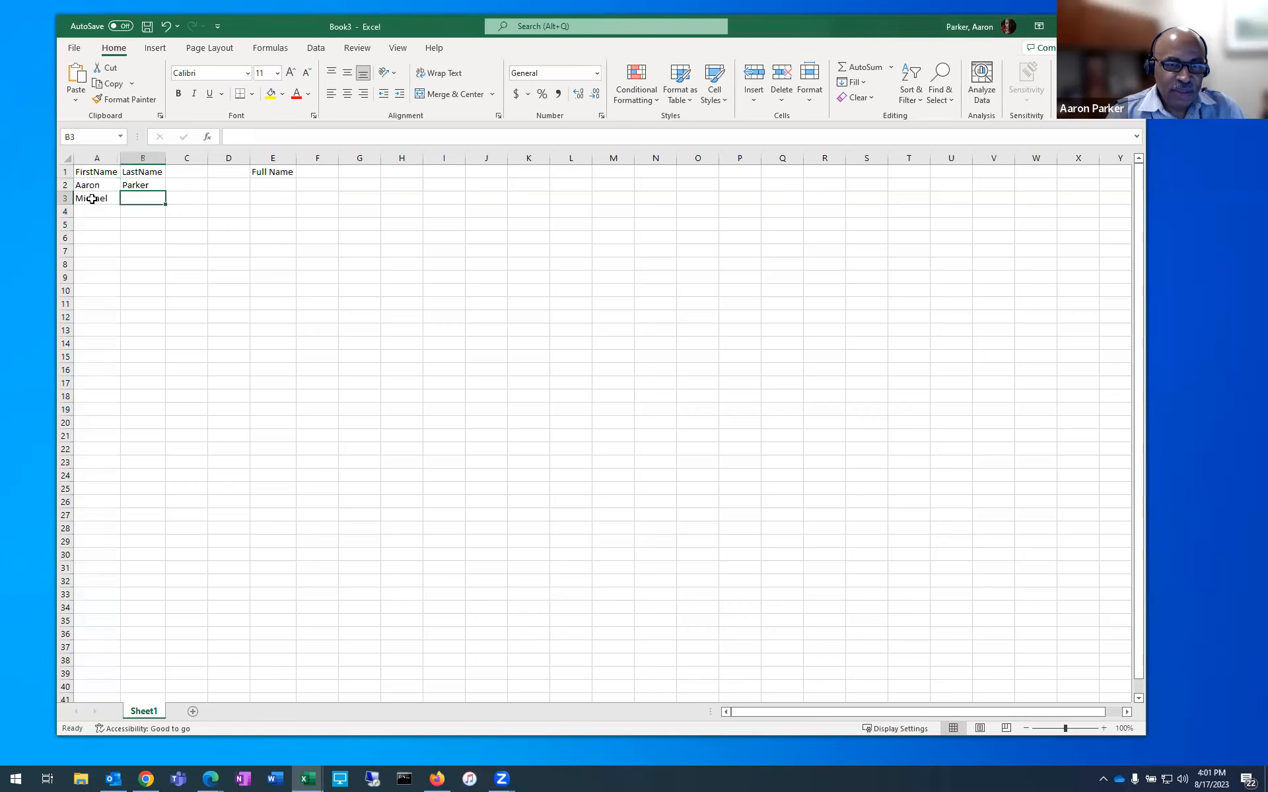
pyautogui.write('Smith')
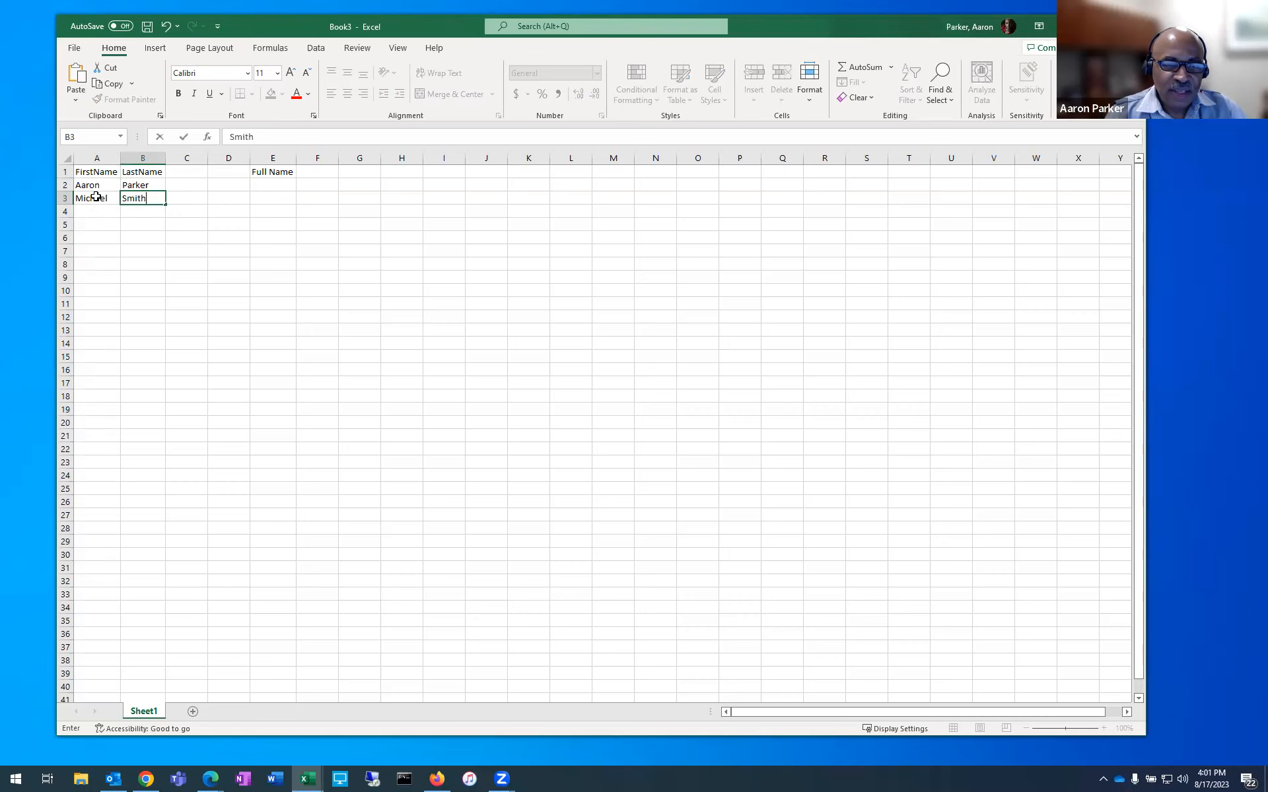
pyautogui.press('Return')
pyautogui.press('Up')
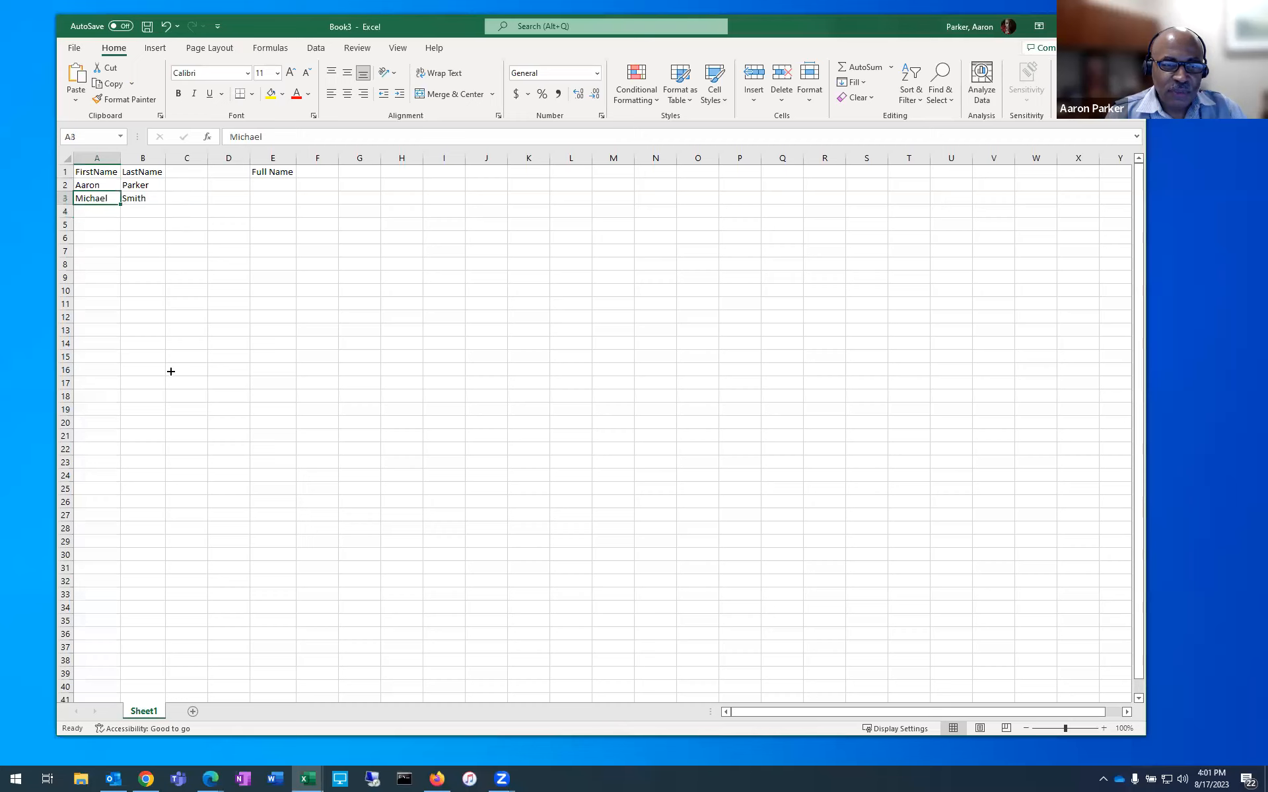
# - Fill the first and last name in A3:B3 down through row 19
pyautogui.hotkey('shift', 'Right')
pyautogui.moveTo(85, 190)
pyautogui.mouseDown()
pyautogui.moveTo(113, 249)
pyautogui.moveTo(99, 198)
pyautogui.mouseUp()
pyautogui.click(99, 210)
pyautogui.press('Up')
pyautogui.press('Up')
pyautogui.press('Down')
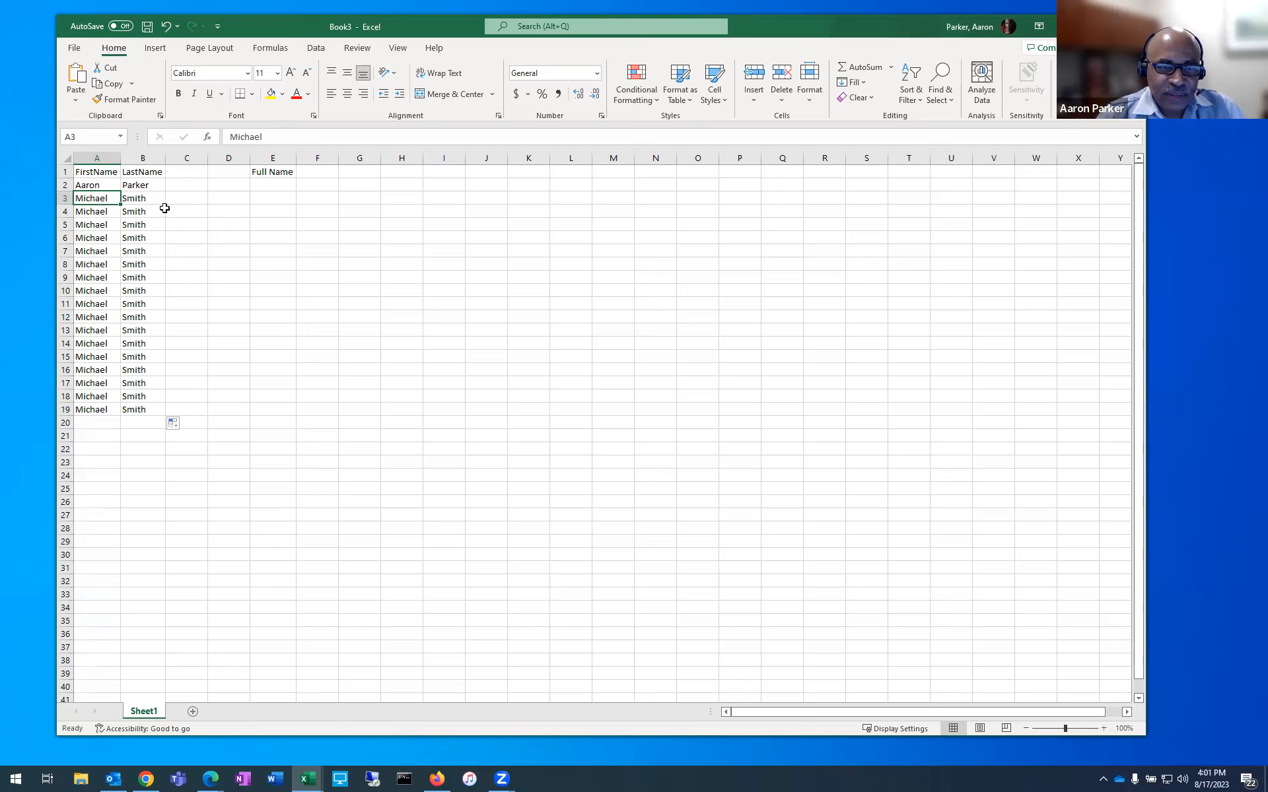
pyautogui.keyDown('shift'); pyautogui.click(163, 203); pyautogui.keyUp('shift')
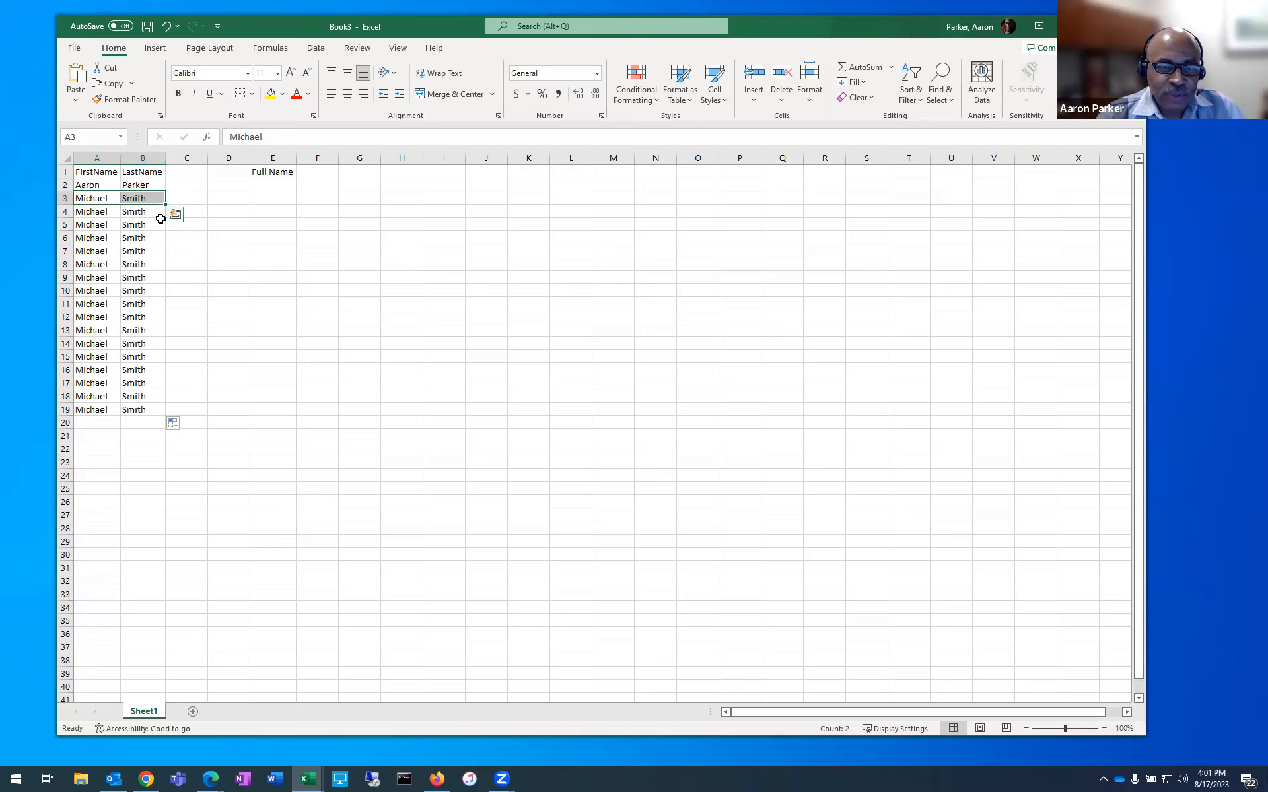
pyautogui.press('Down')
pyautogui.press('Up')
pyautogui.hotkey('shift', 'Right')
pyautogui.moveTo(169, 241); pyautogui.dragTo(167, 358)
pyautogui.moveTo(167, 406); pyautogui.dragTo(165, 415)
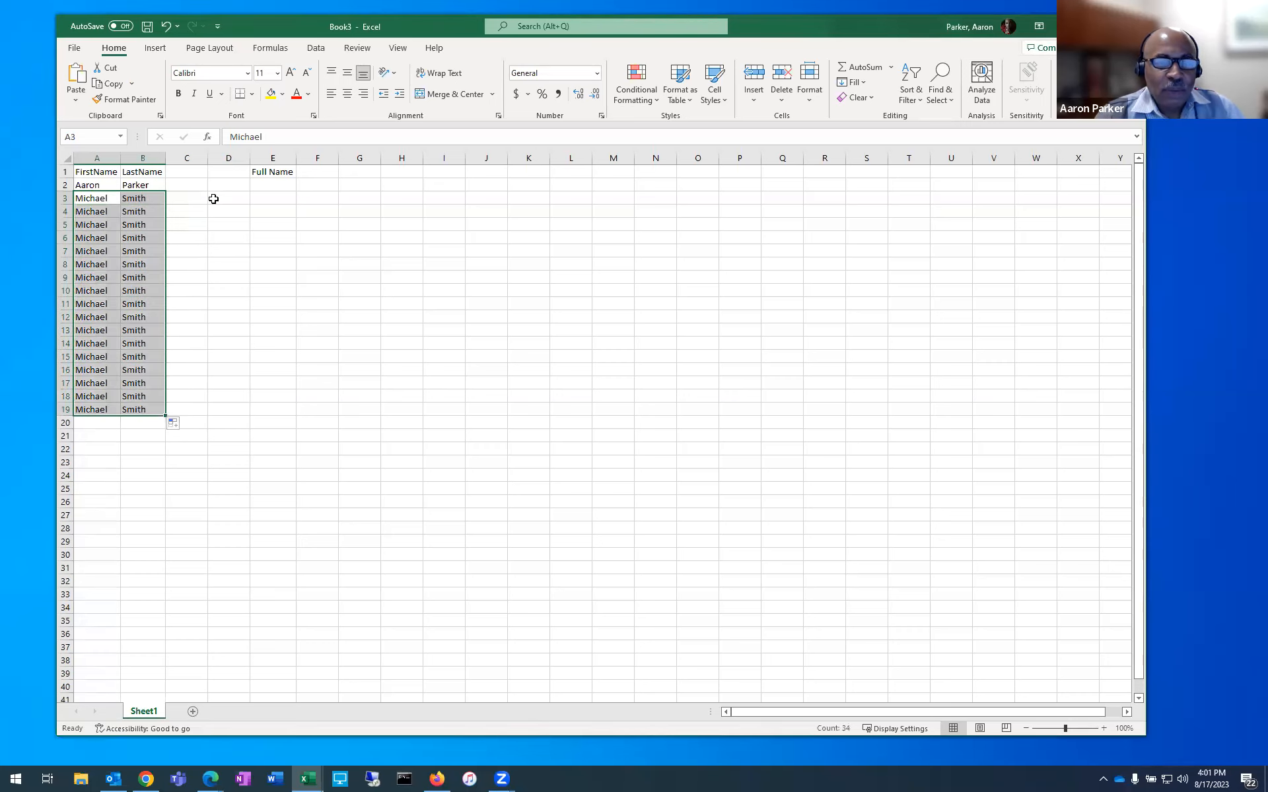
pyautogui.click(143, 356)
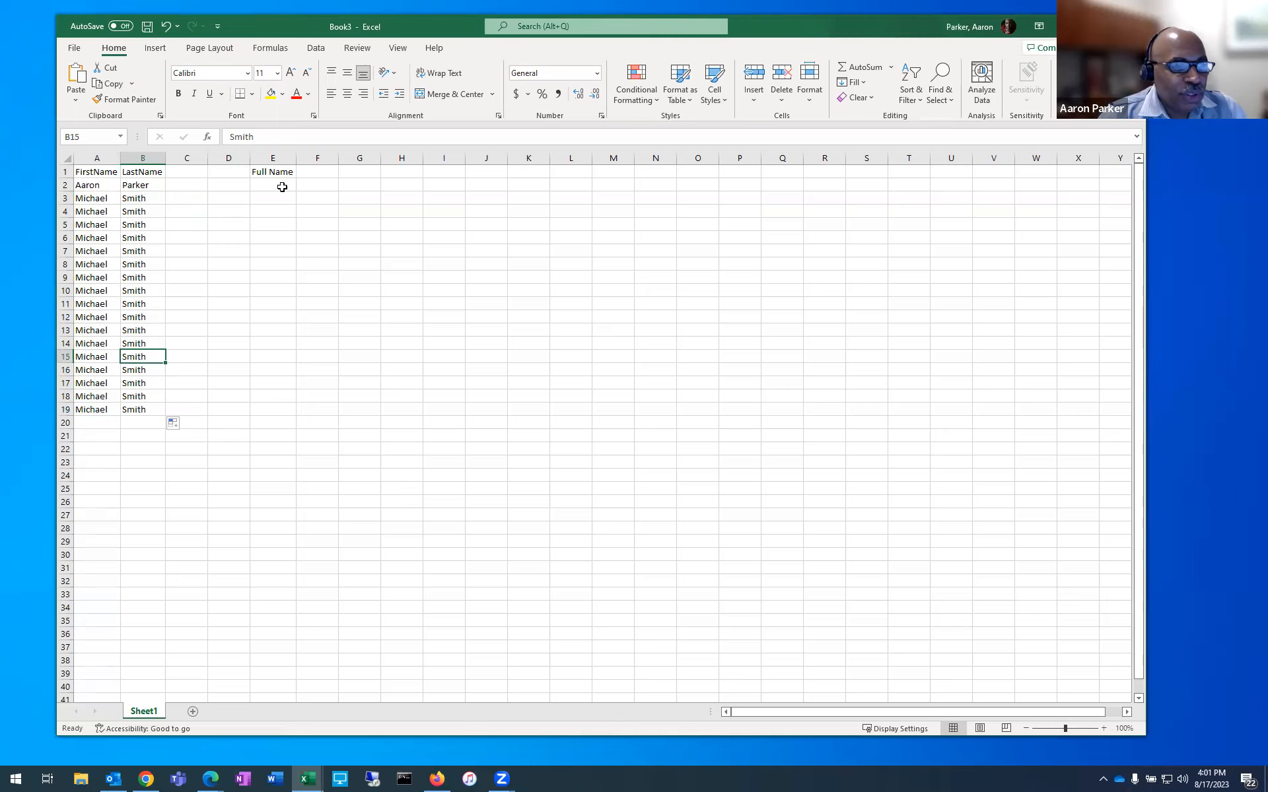
# - Enter the text Concatenate in G2 and widen column G to fit it
pyautogui.click(282, 187)
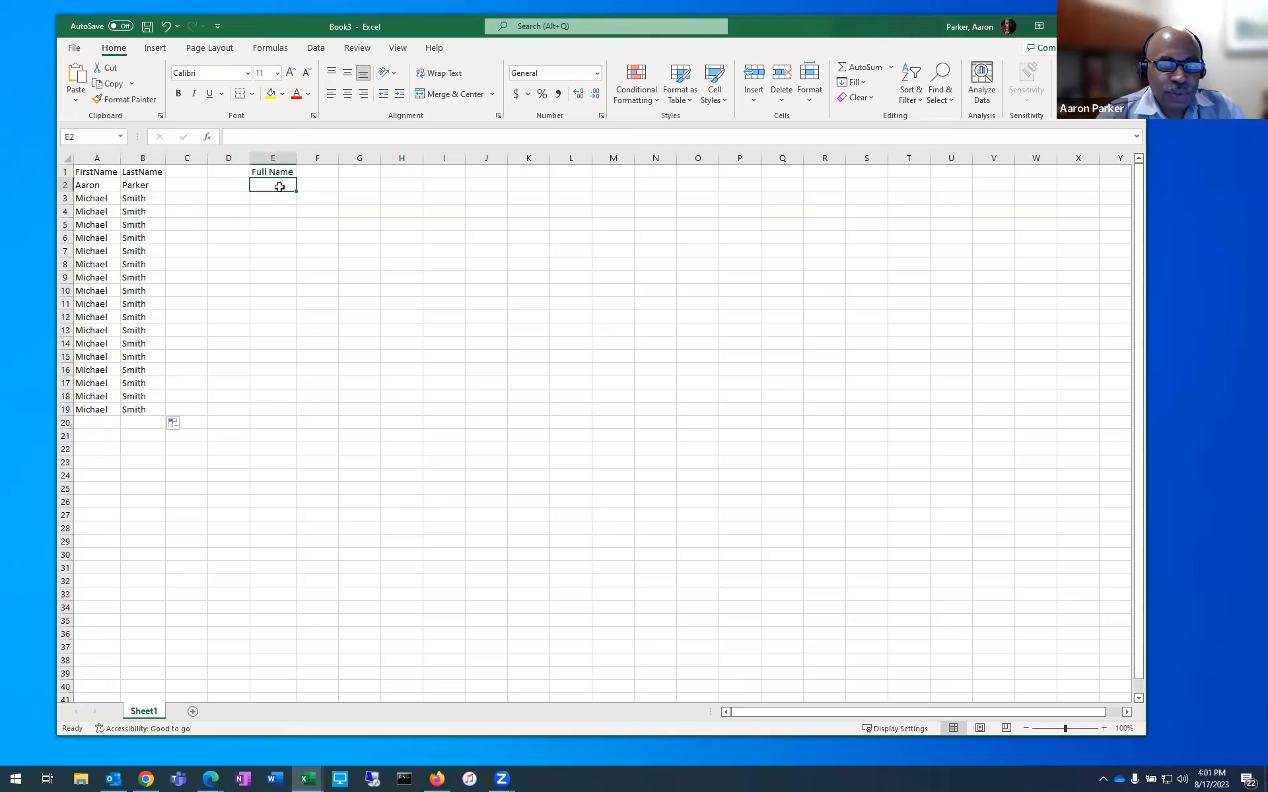
pyautogui.click(363, 187)
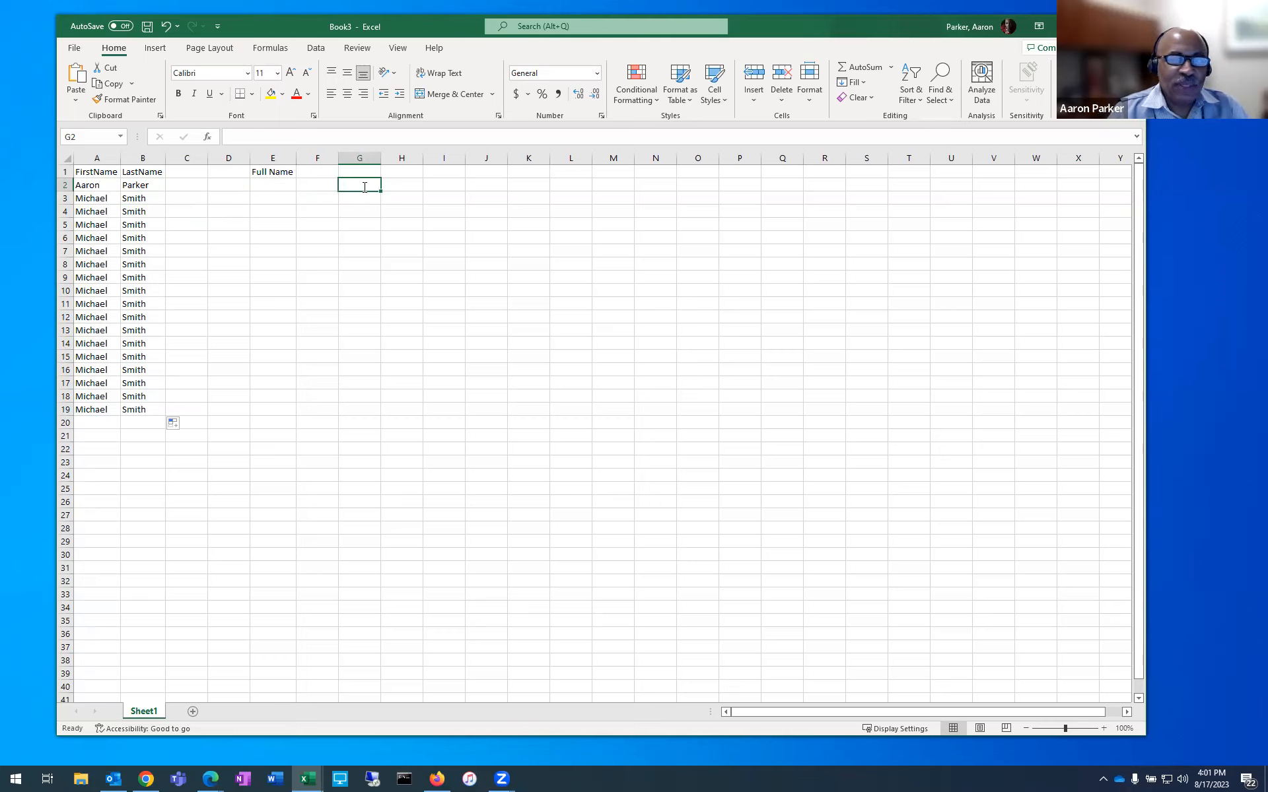
pyautogui.write('Conc')
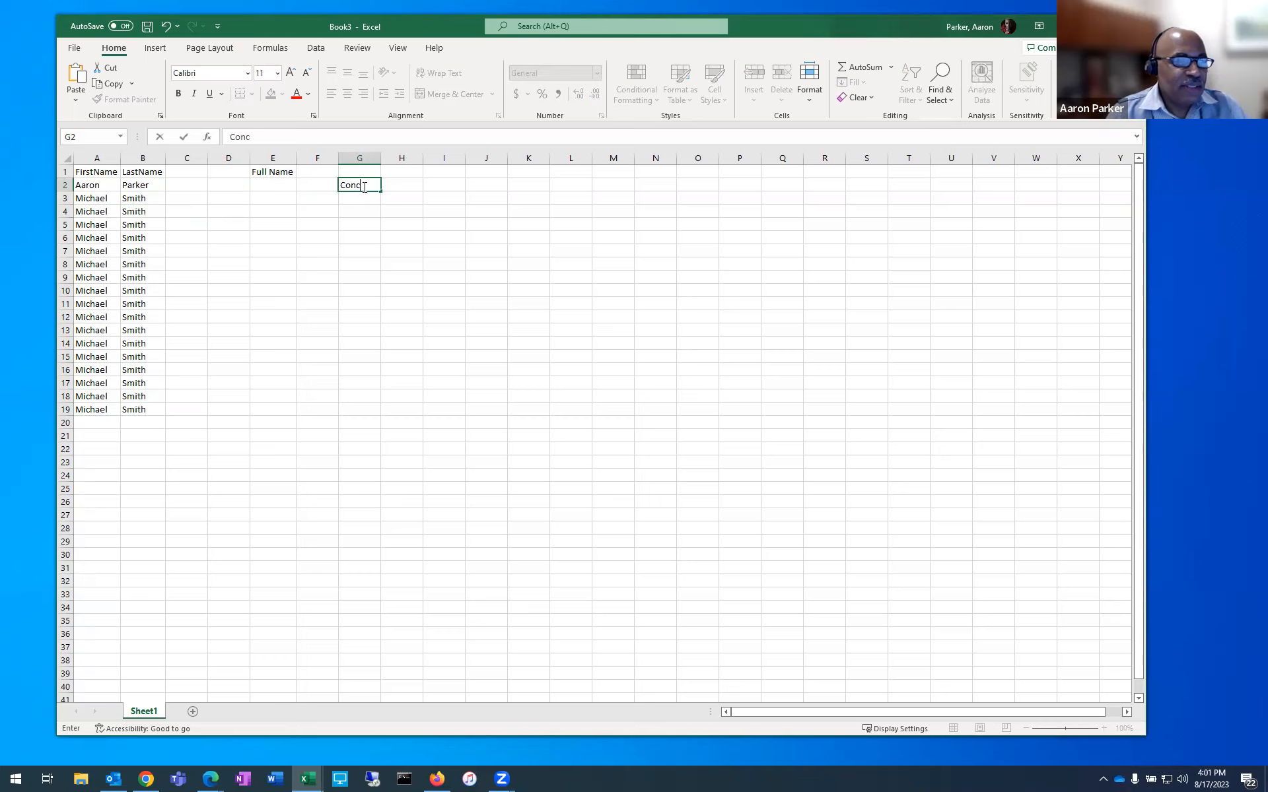
pyautogui.write('atenate')
pyautogui.press('Return')
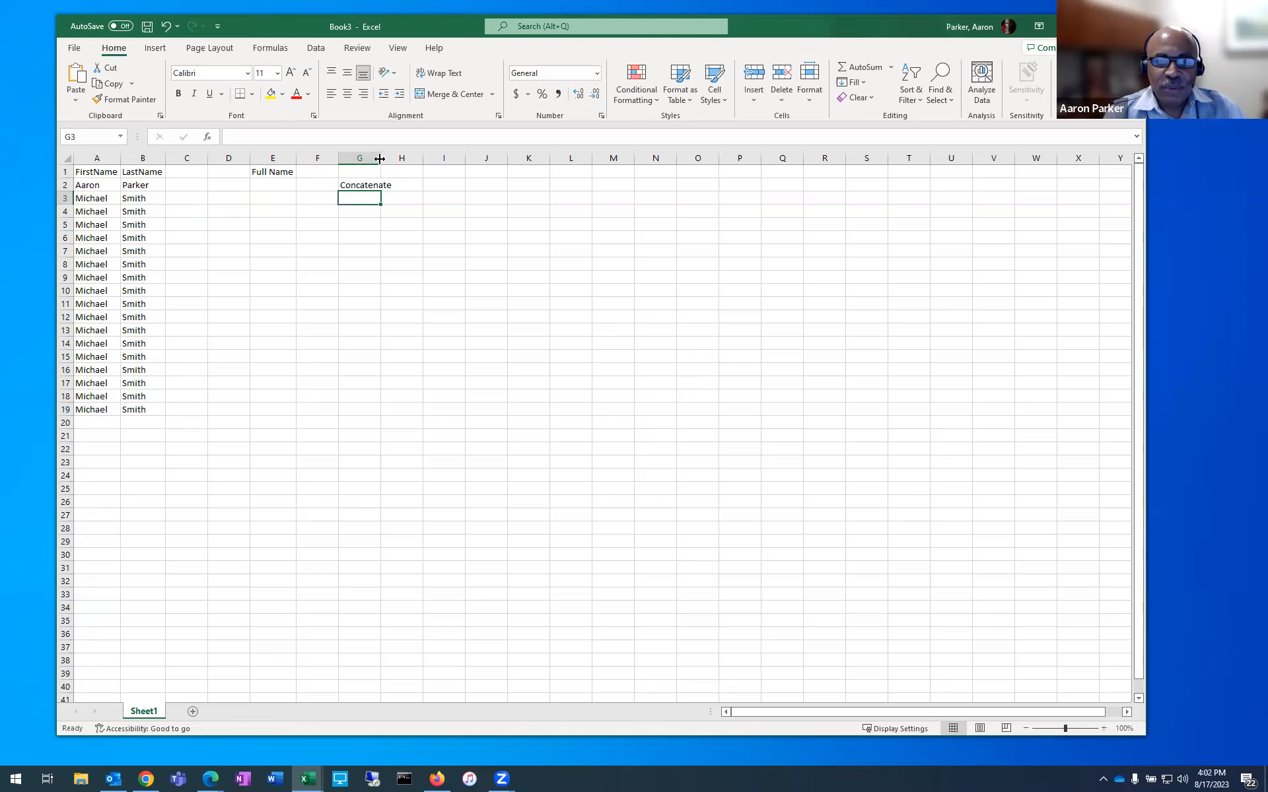
pyautogui.moveTo(381, 157)
pyautogui.mouseDown()
pyautogui.moveTo(390, 192)
pyautogui.moveTo(394, 180)
pyautogui.mouseUp()
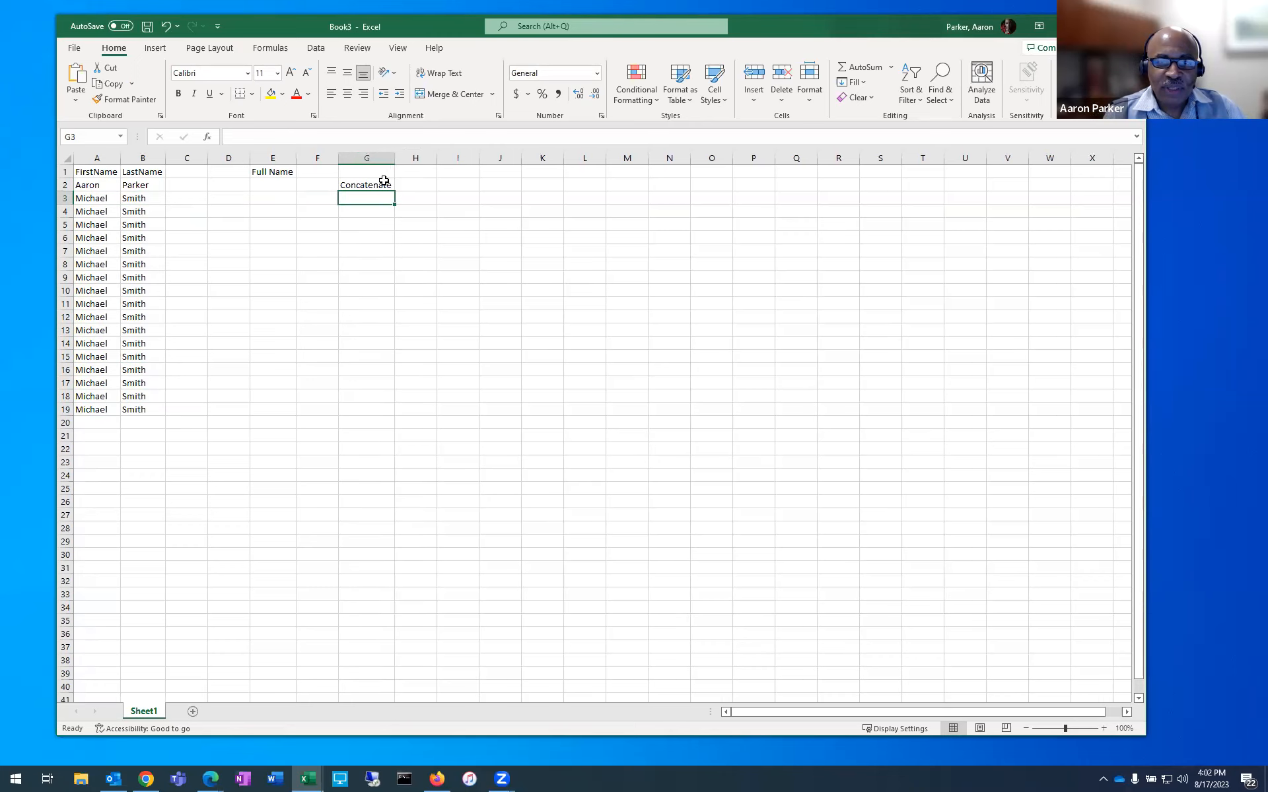
# - Change the text in G2 to Concatenate Function and widen column G to fit it
pyautogui.press('Up')
pyautogui.click(307, 138)
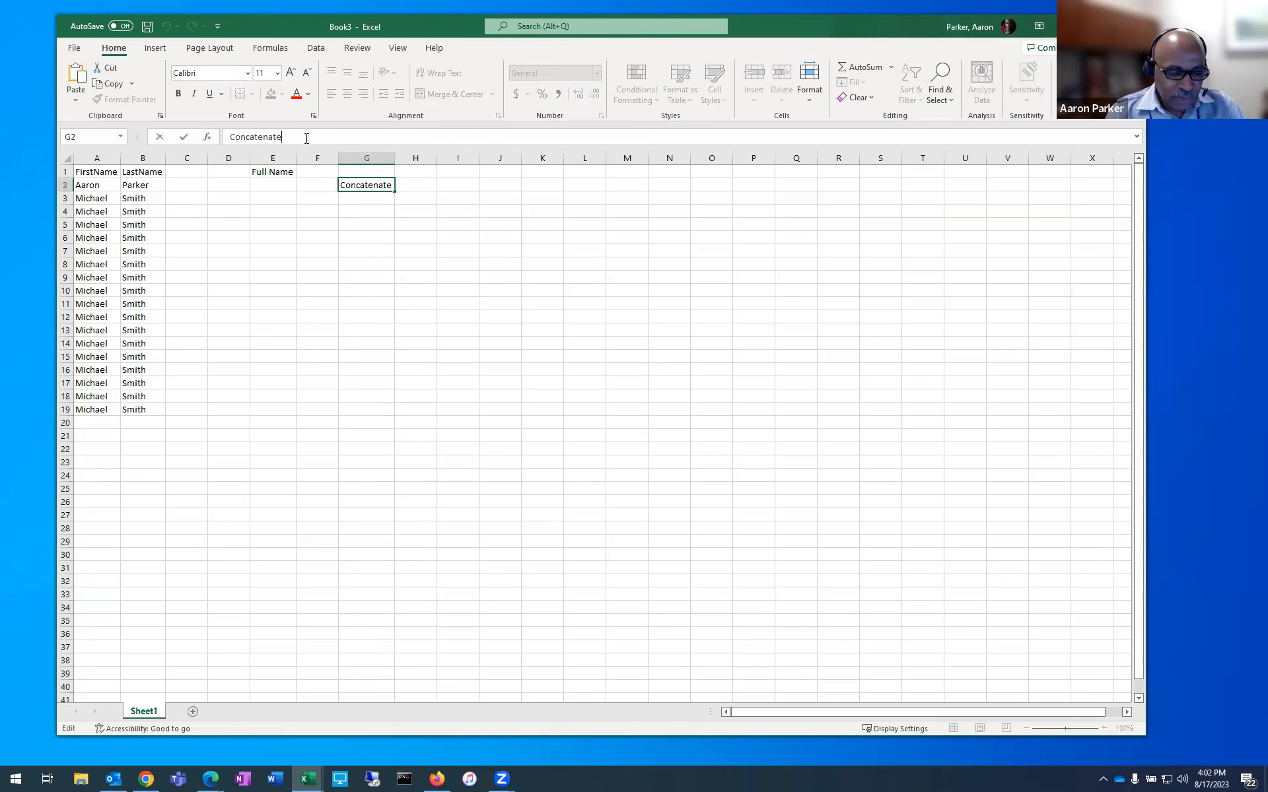
pyautogui.write('Function')
pyautogui.press('Return')
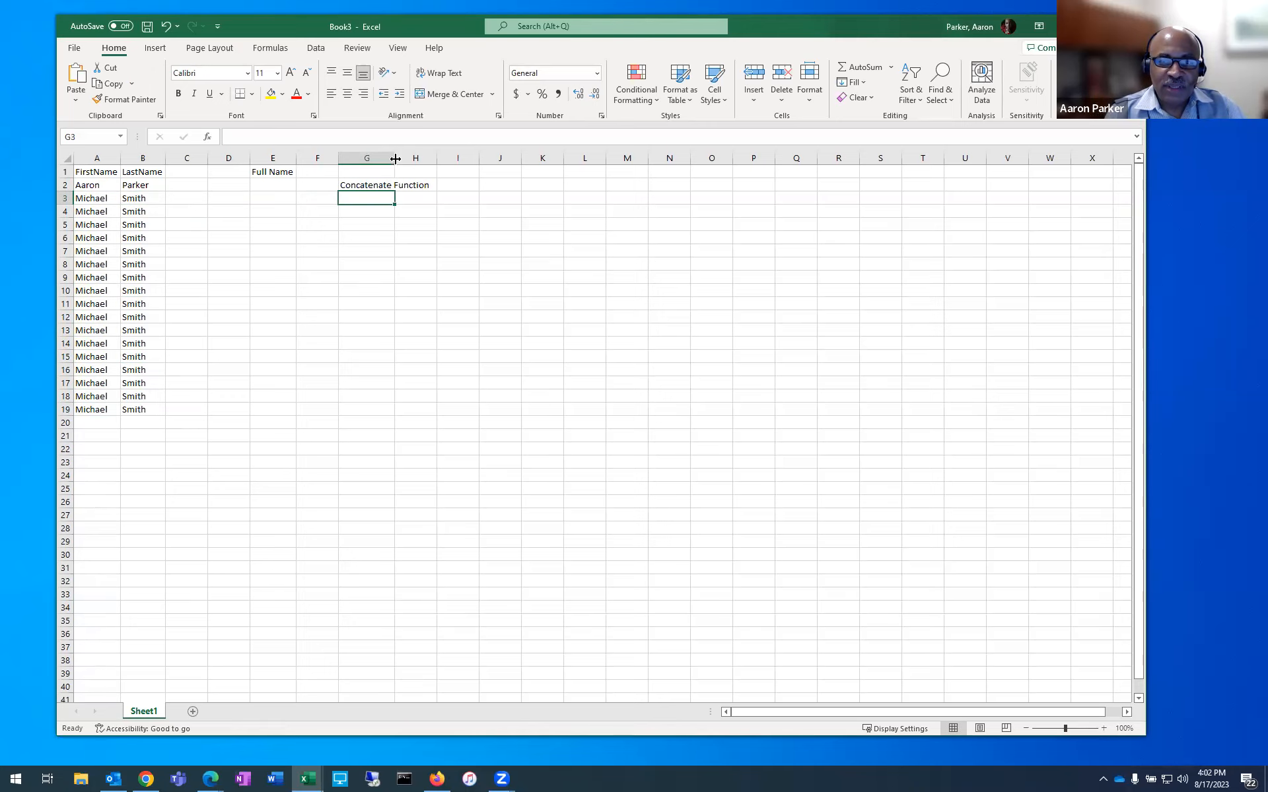
pyautogui.doubleClick(395, 158)
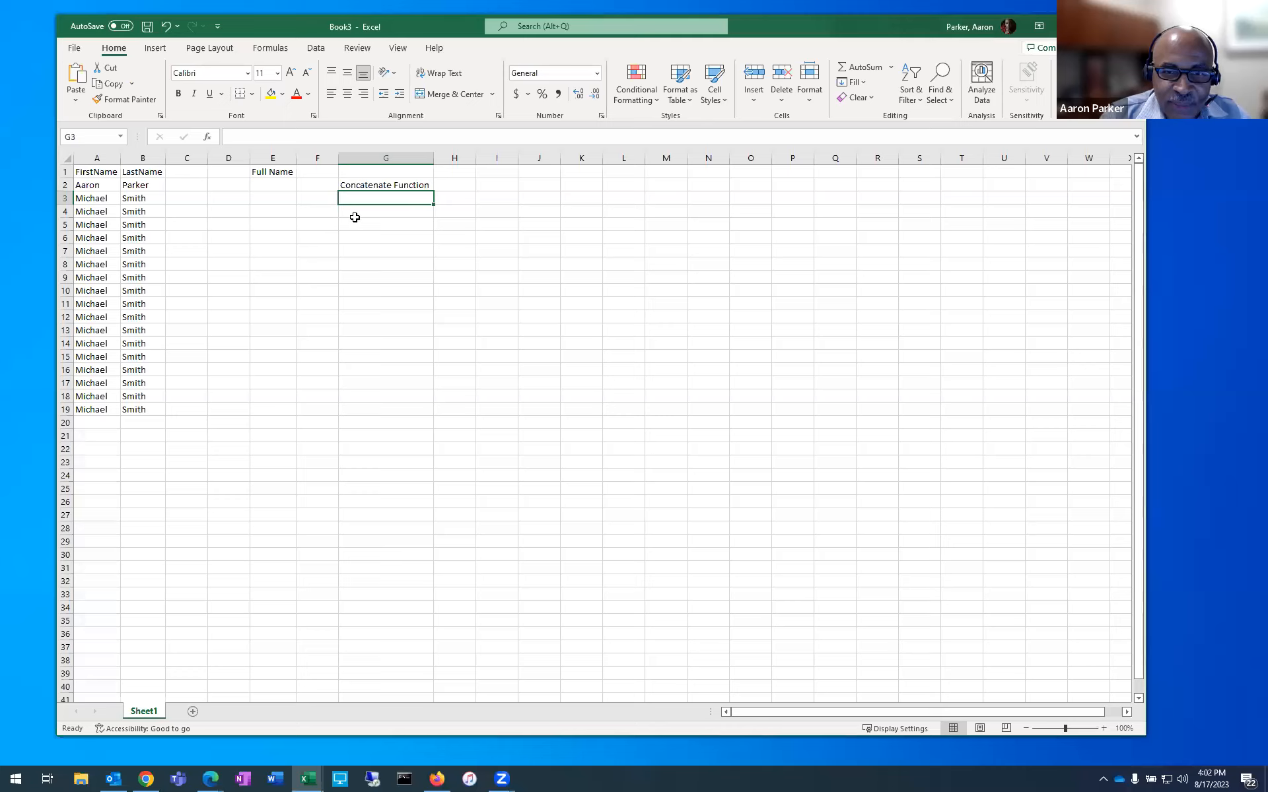
# - Move the Concatenate Function text from G2 to I2
pyautogui.click(275, 185)
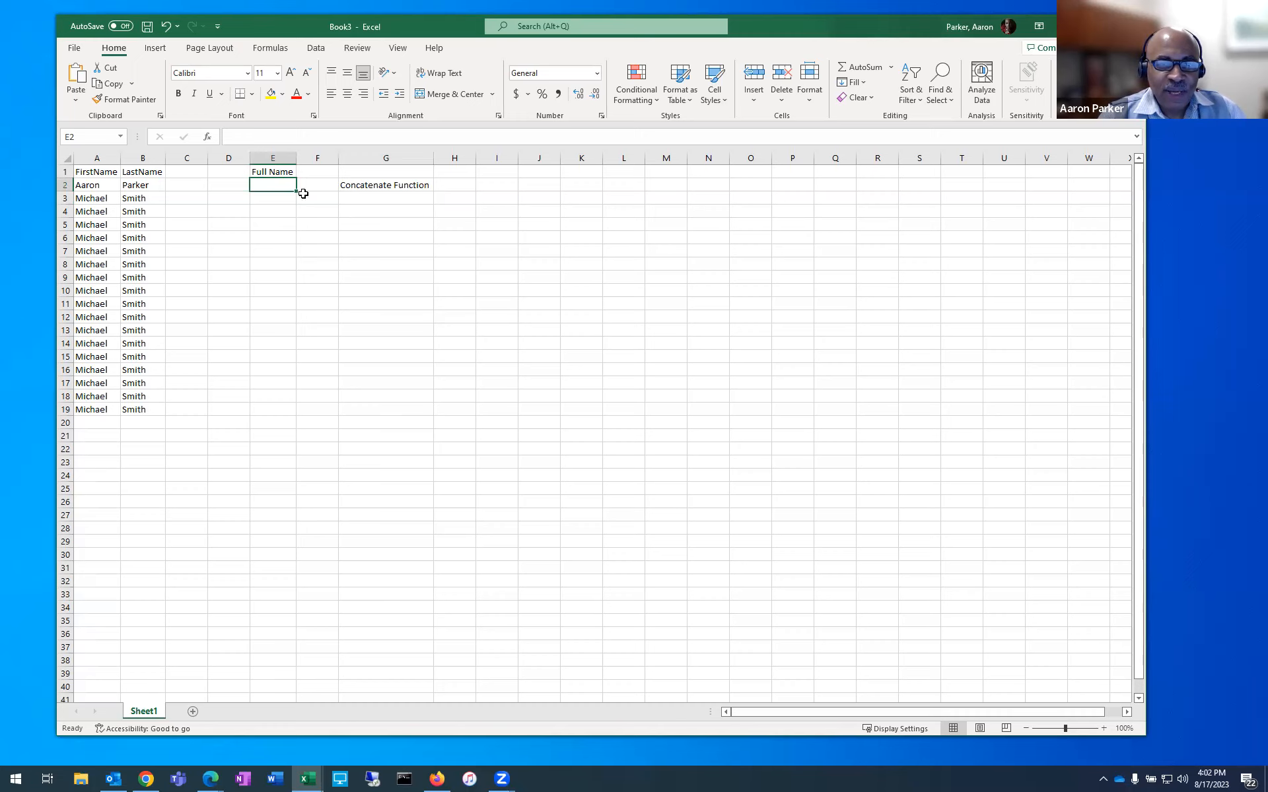
pyautogui.click(362, 185)
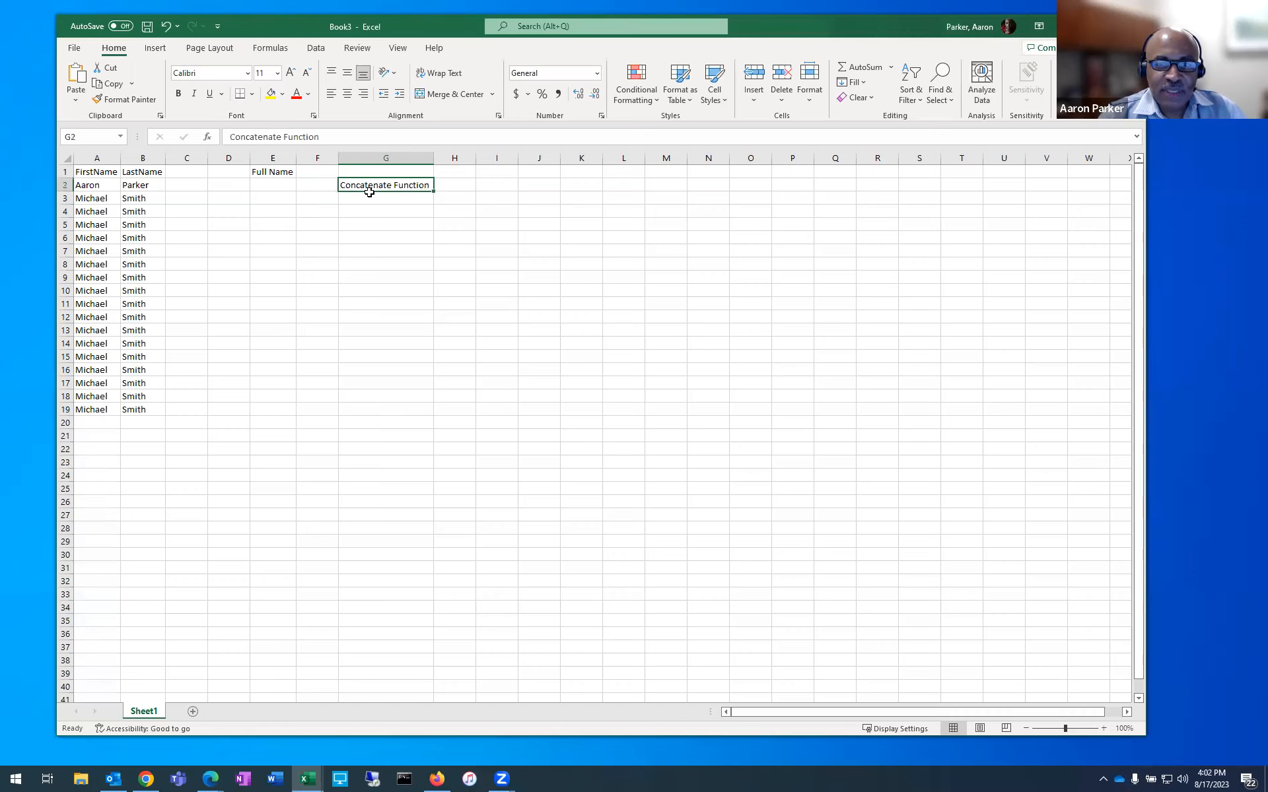
pyautogui.moveTo(374, 191); pyautogui.dragTo(501, 180)
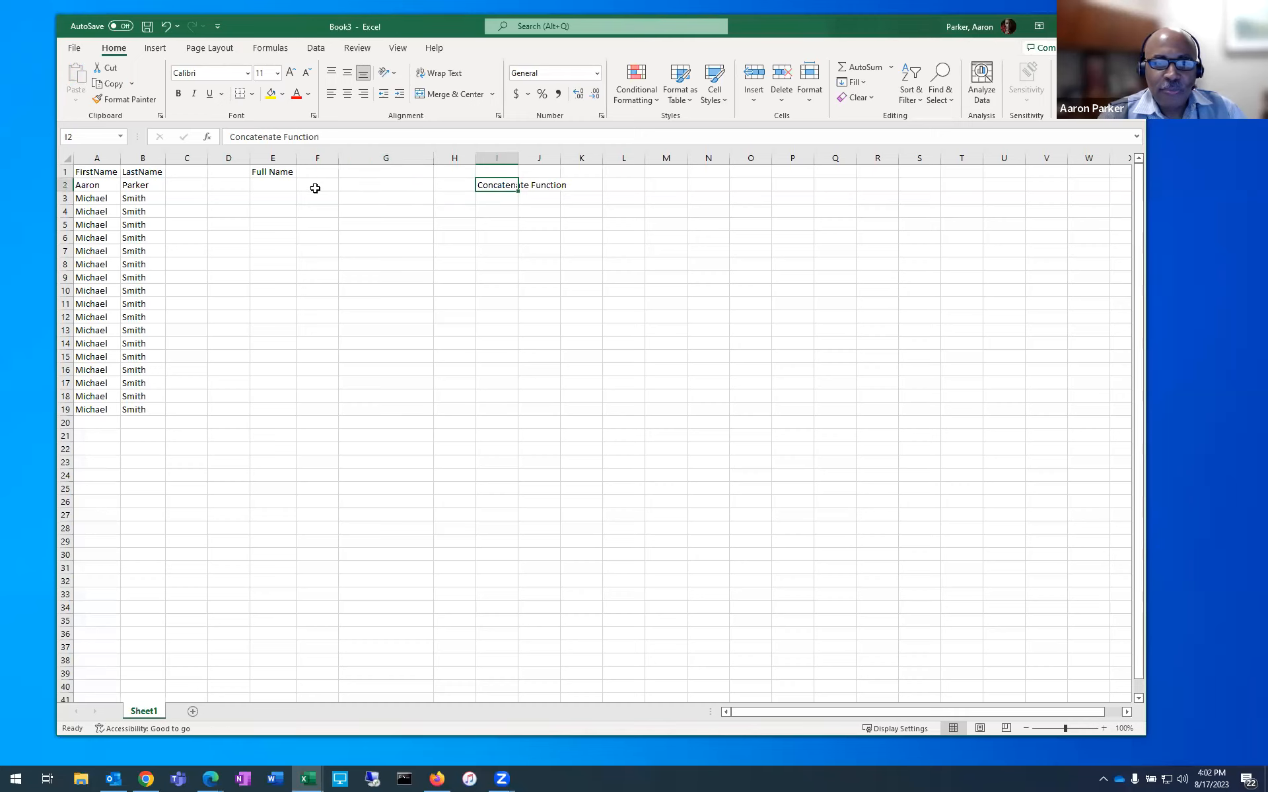
# - Enter the first person's full name manually in E2 and clear the cell again
pyautogui.click(264, 185)
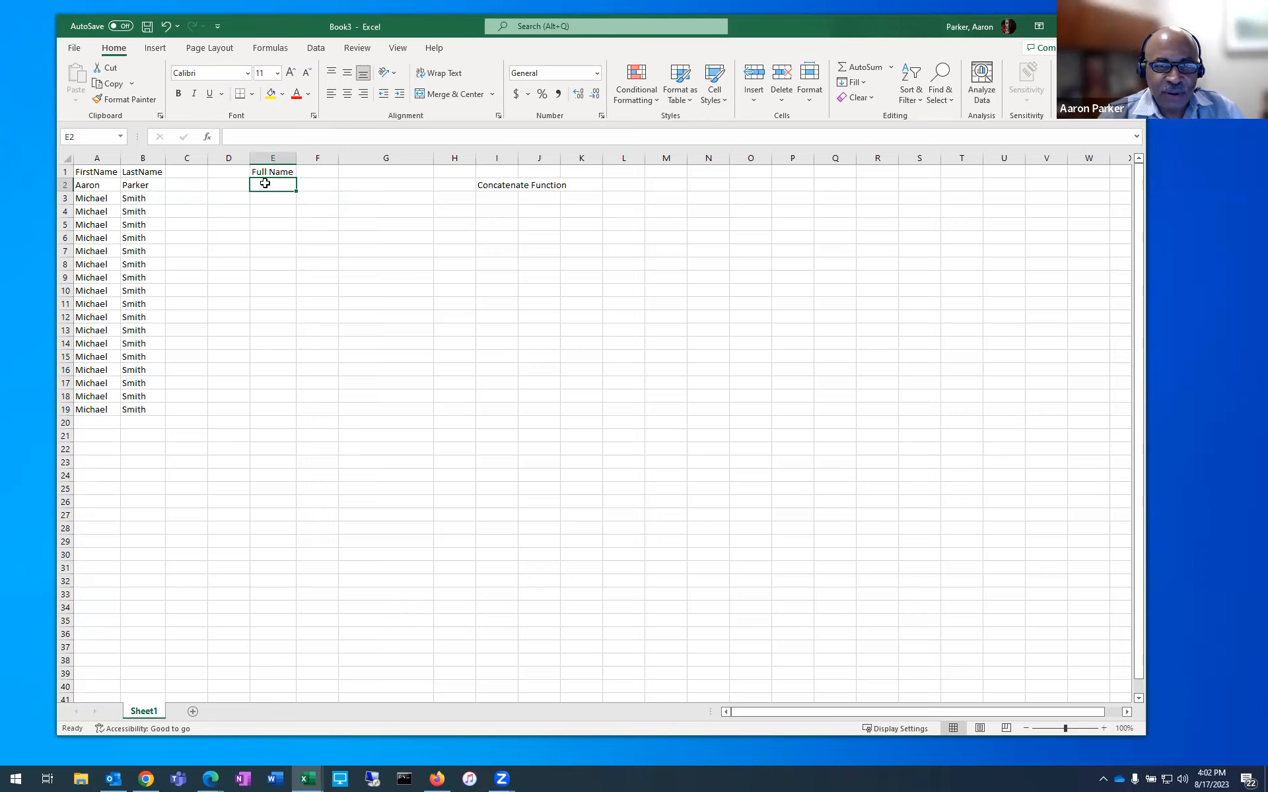
pyautogui.click(315, 189)
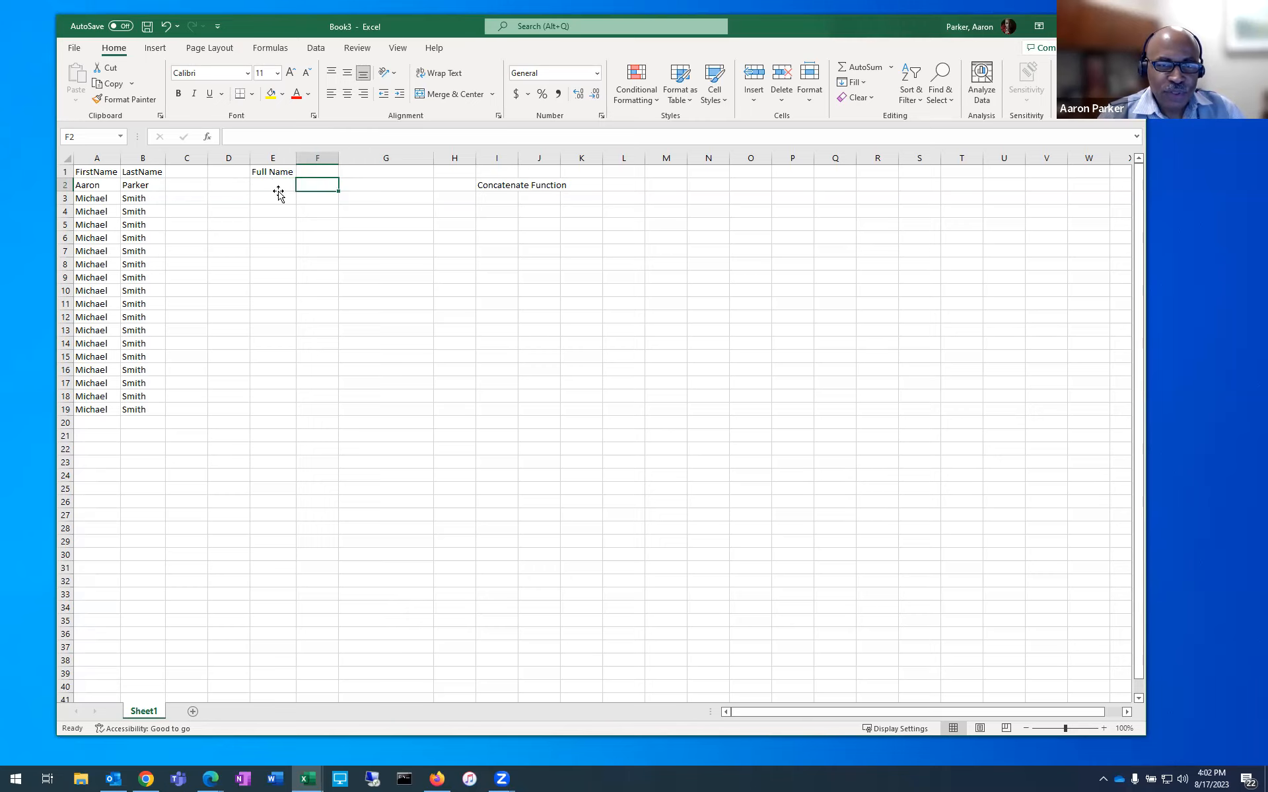
pyautogui.click(274, 188)
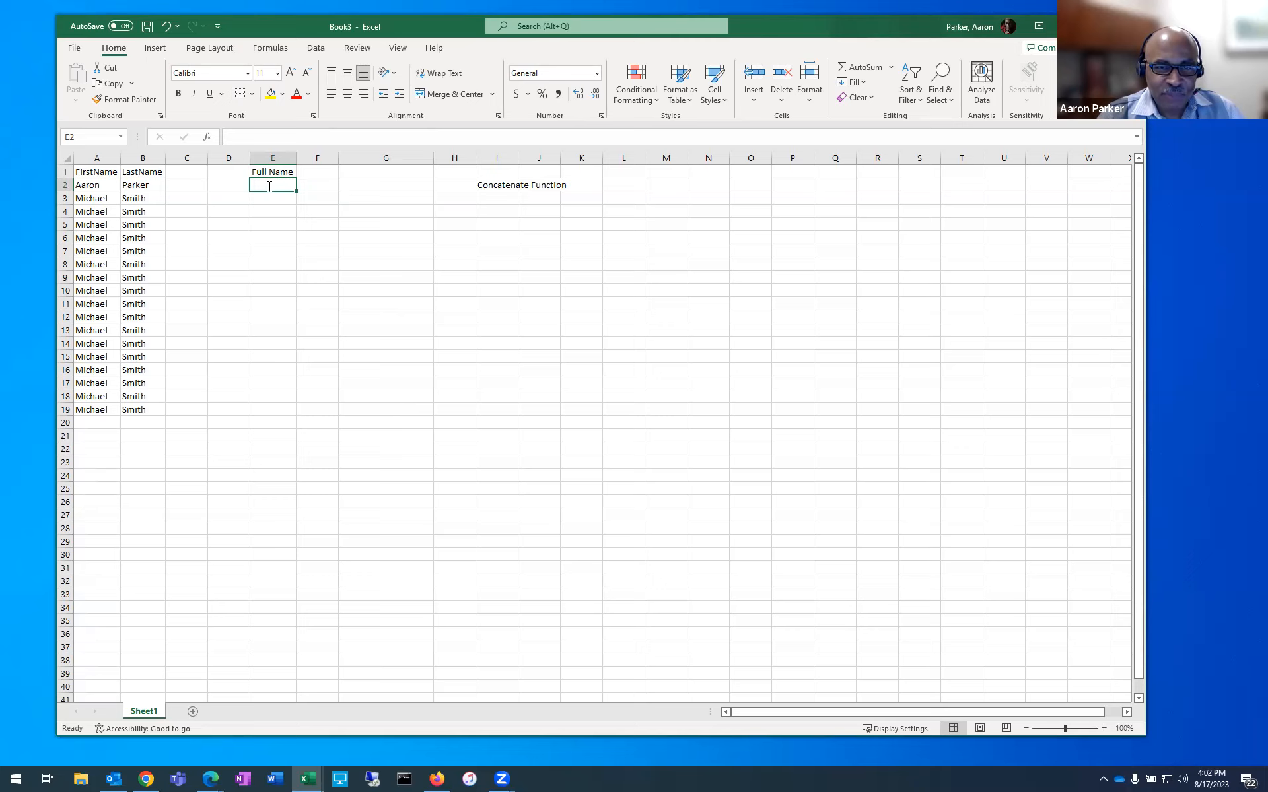
pyautogui.doubleClick(269, 186)
pyautogui.write('Aaron Parker')
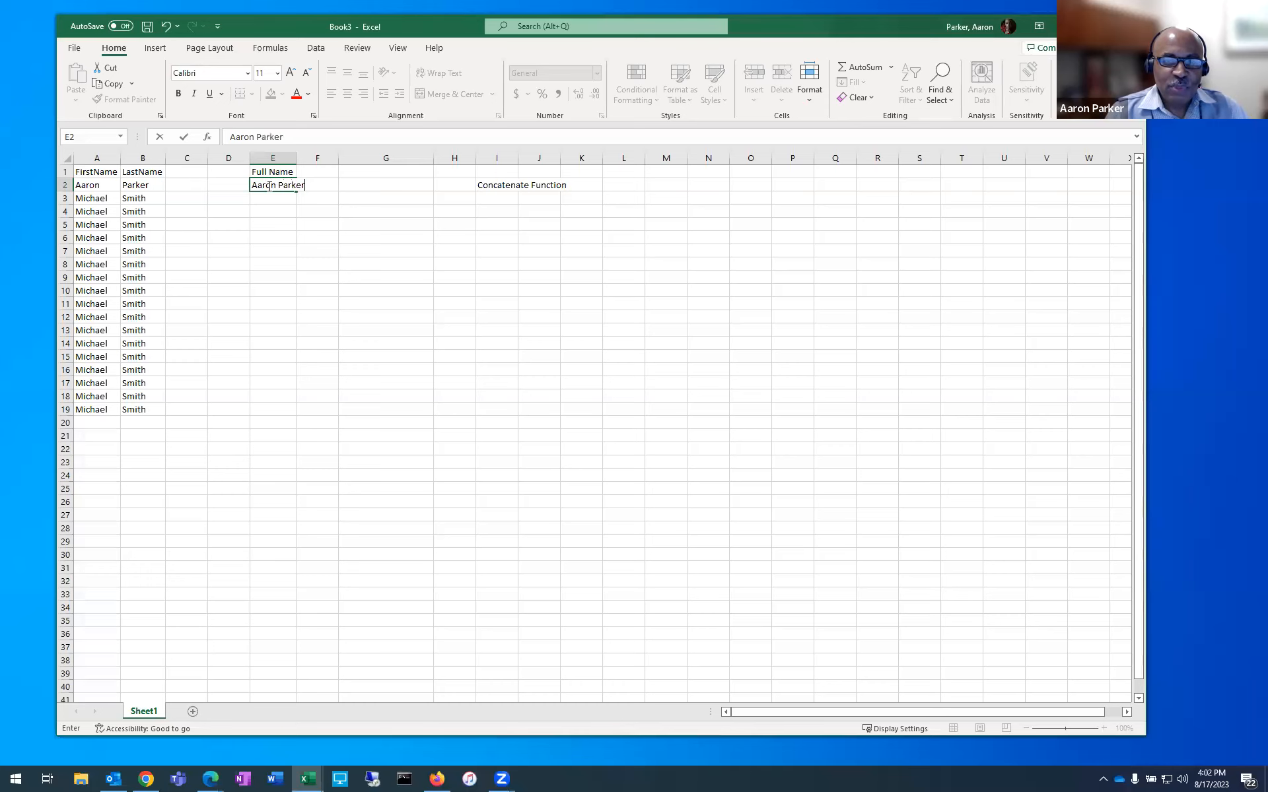
pyautogui.press('Return')
pyautogui.click(271, 186)
pyautogui.press('Delete')
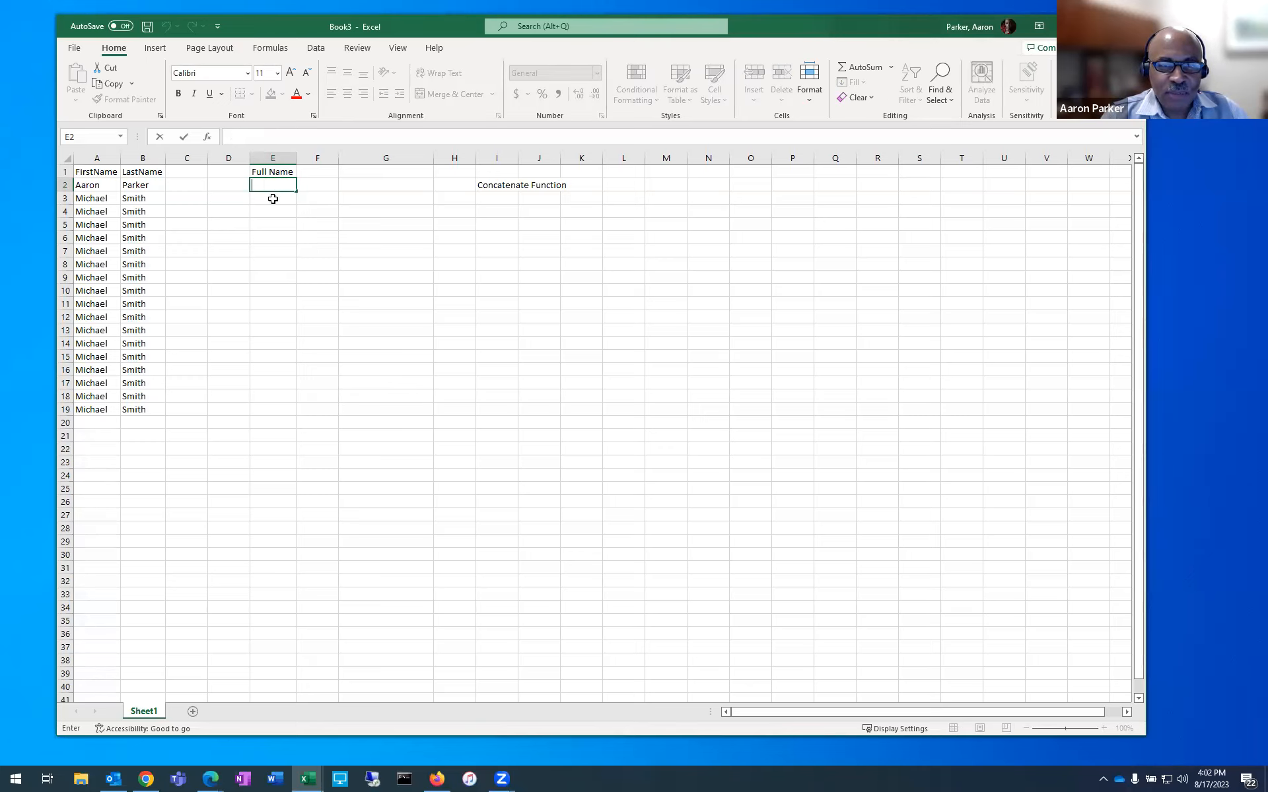
pyautogui.press('Return')
# - Start a formula with the CONCATENATE function in E2 under the Full Name header
pyautogui.doubleClick(267, 185)
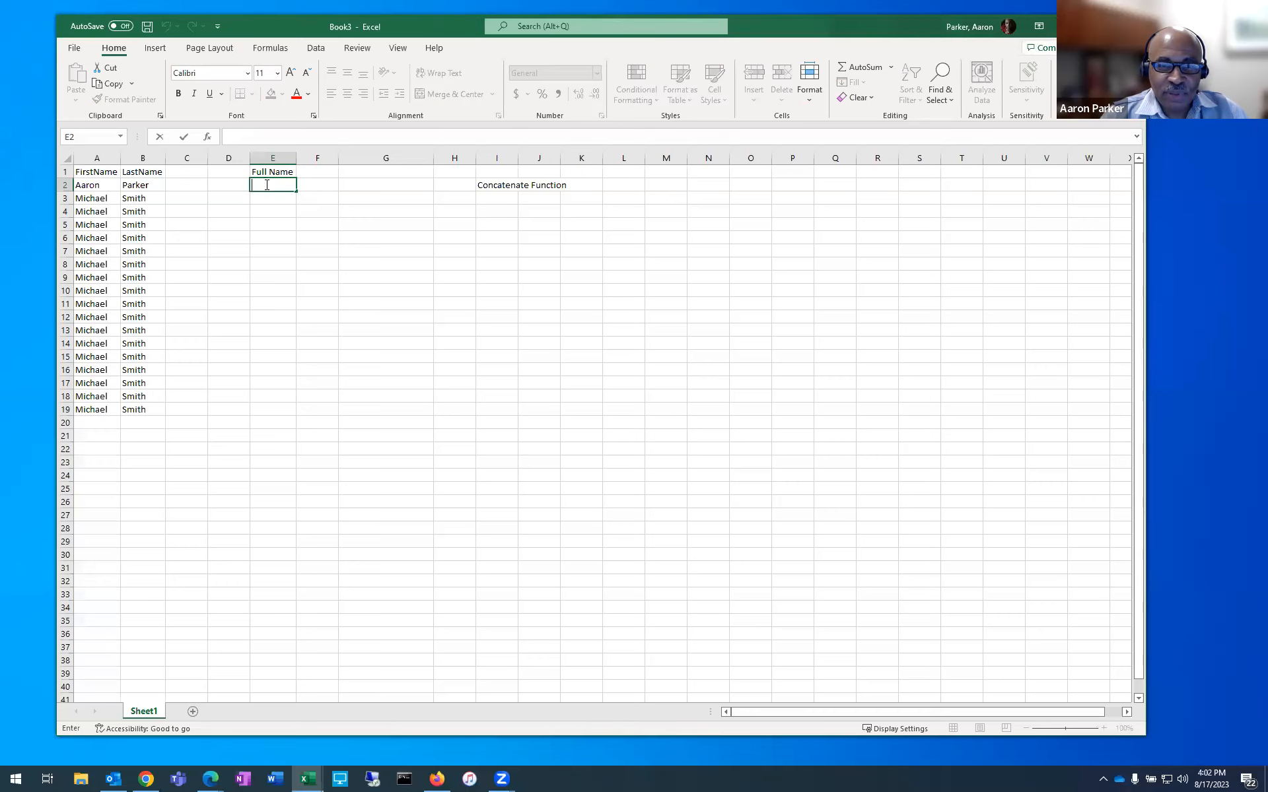
pyautogui.click(242, 140)
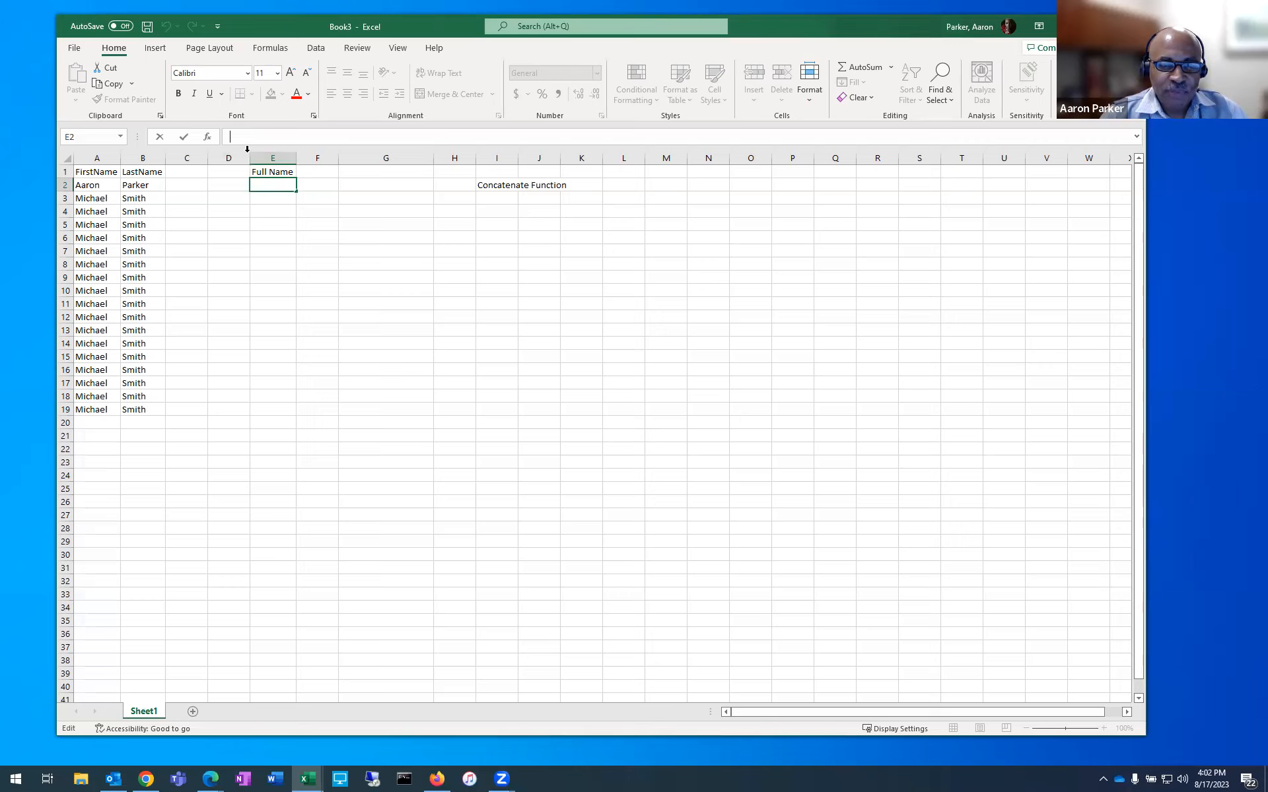
pyautogui.write('j;jk;')
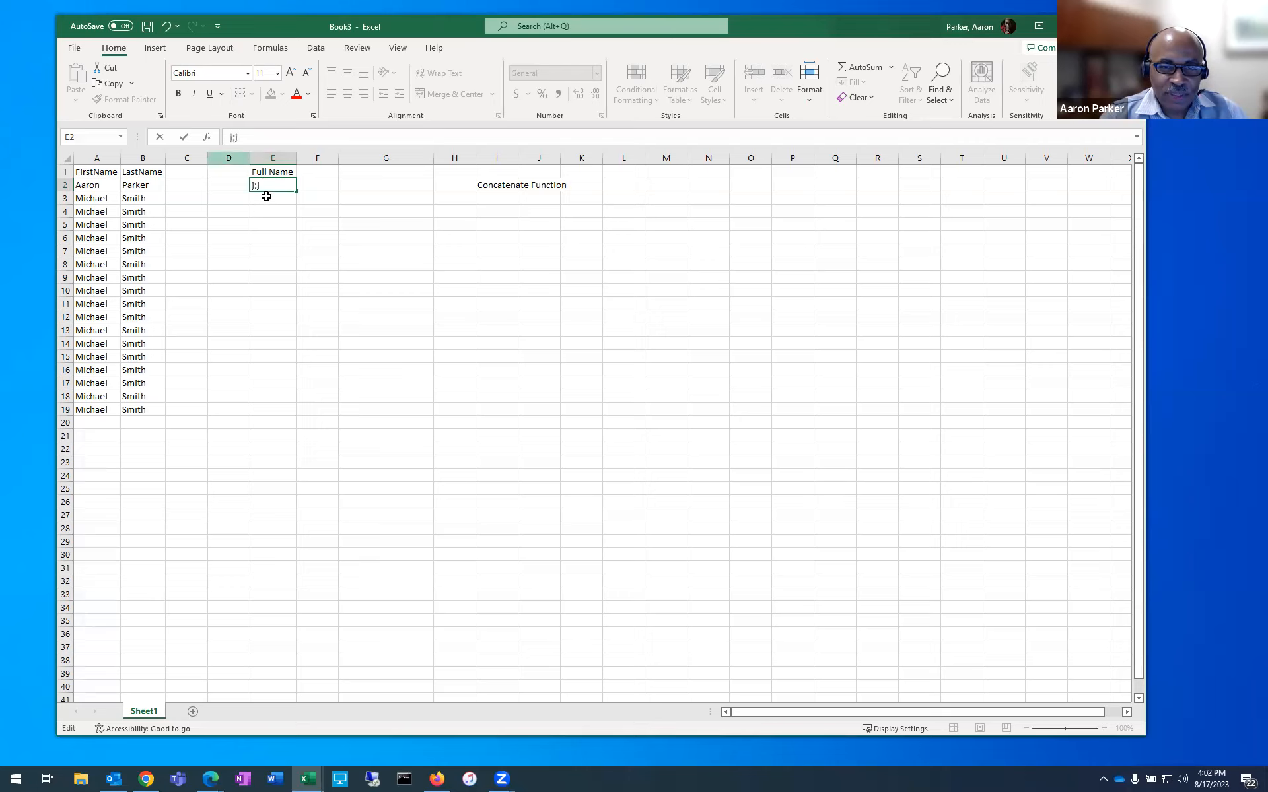
pyautogui.press('BackSpace')
pyautogui.press('BackSpace')
pyautogui.press('BackSpace')
pyautogui.press('BackSpace')
pyautogui.press('BackSpace')
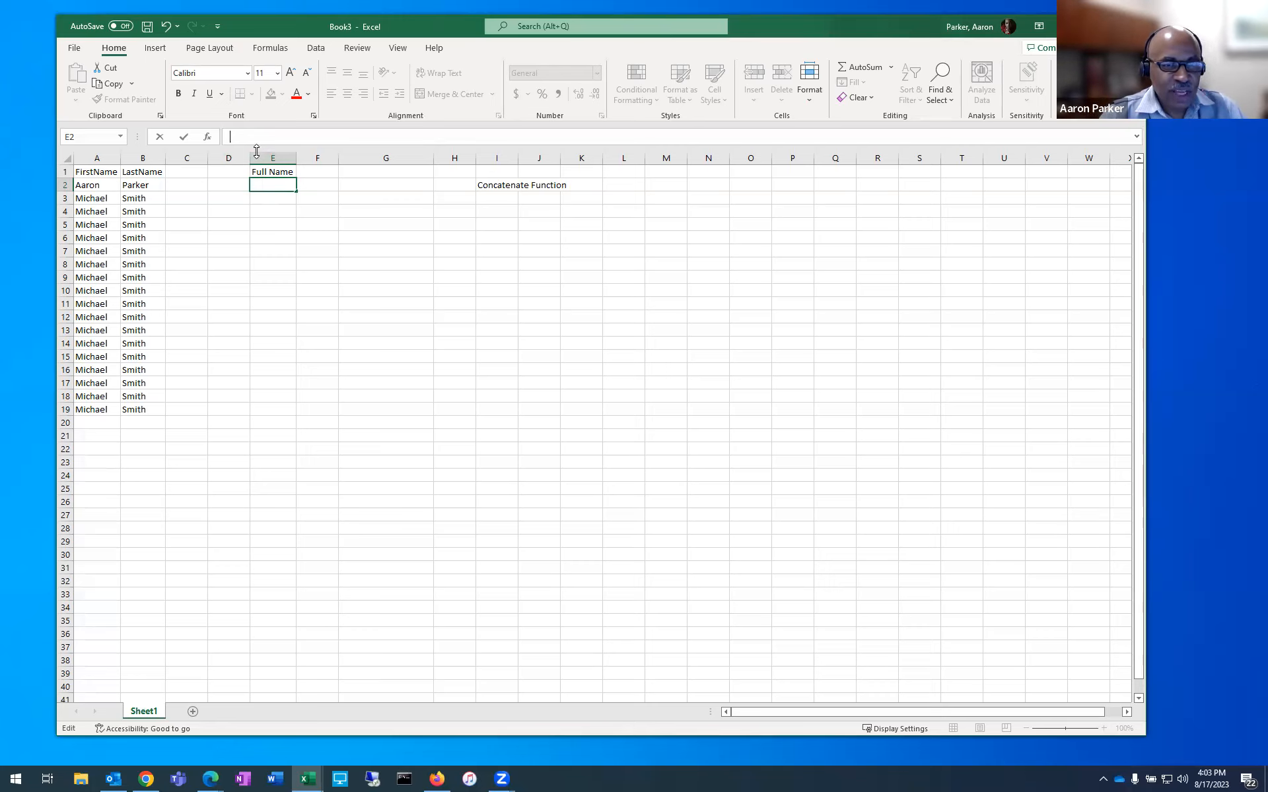
pyautogui.write('=')
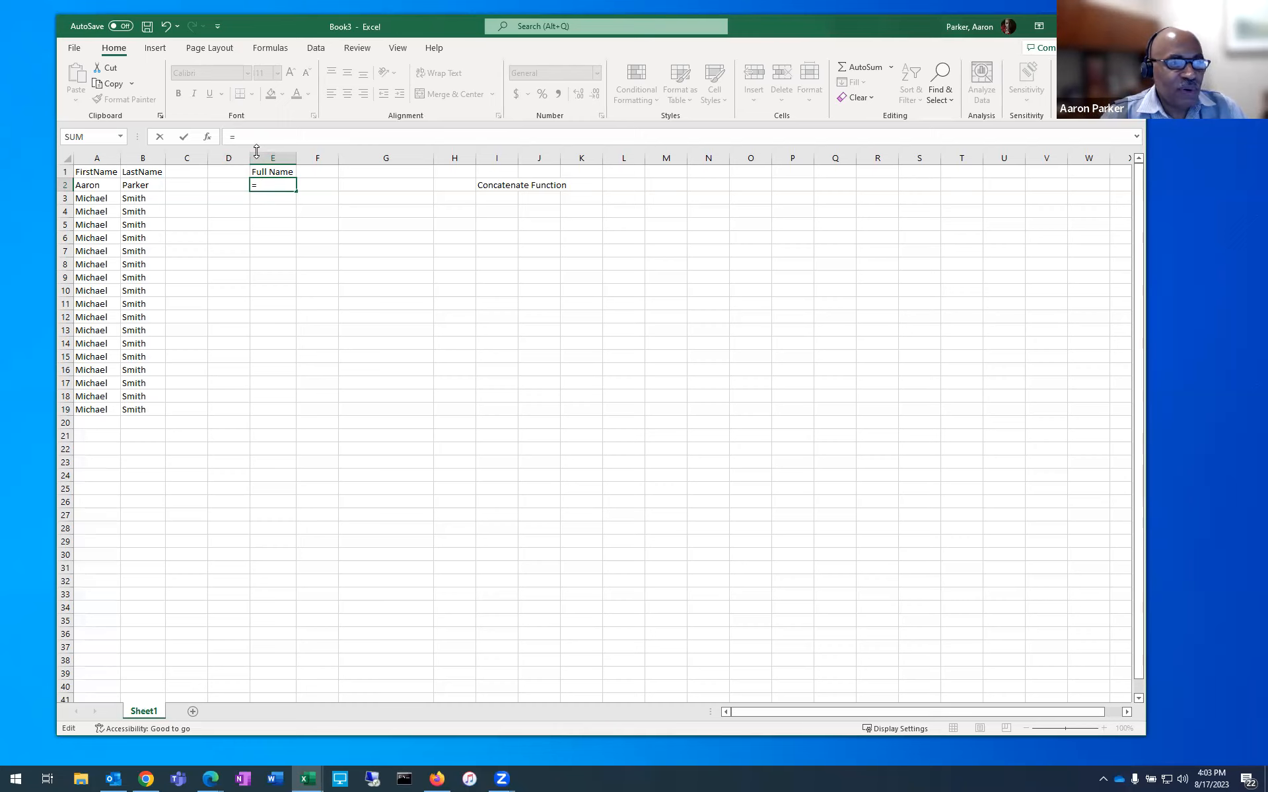
pyautogui.write('con')
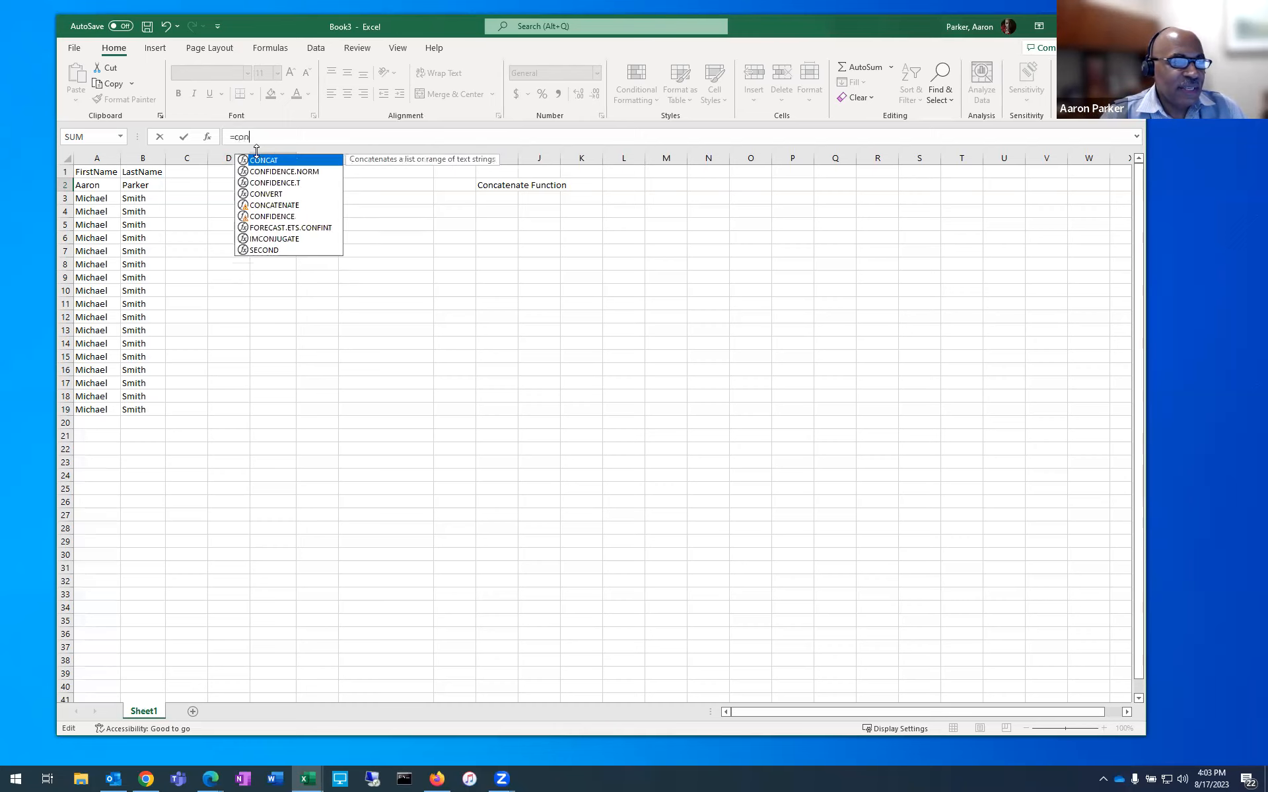
pyautogui.write('catenate')
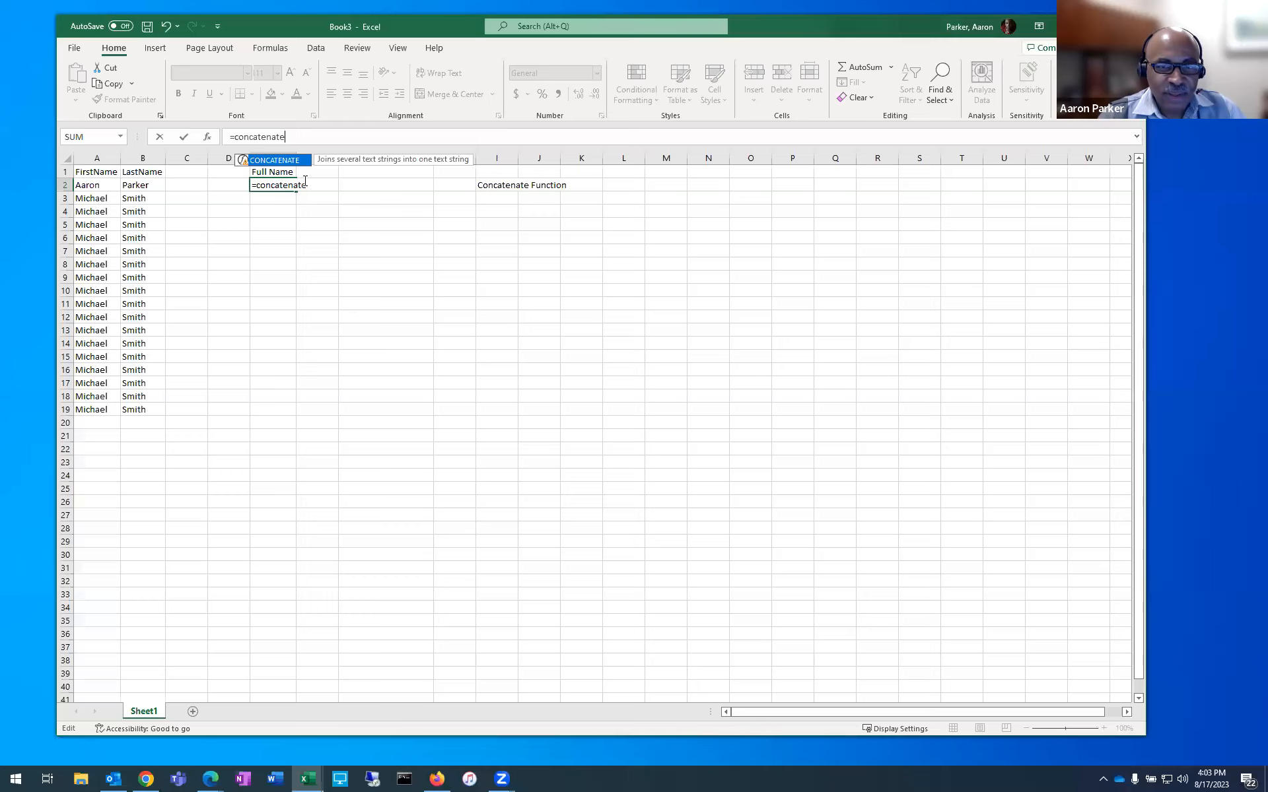
pyautogui.press('BackSpace')
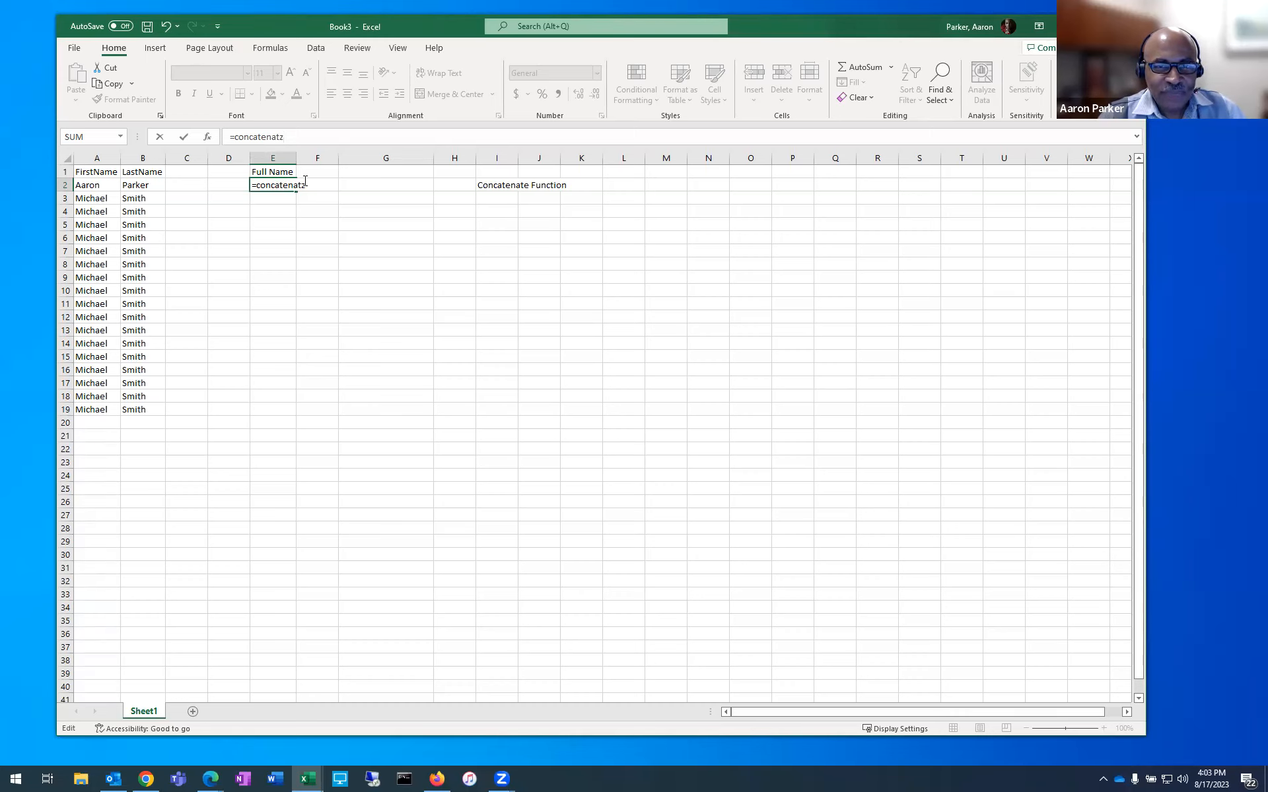
pyautogui.press('BackSpace')
pyautogui.write('e')
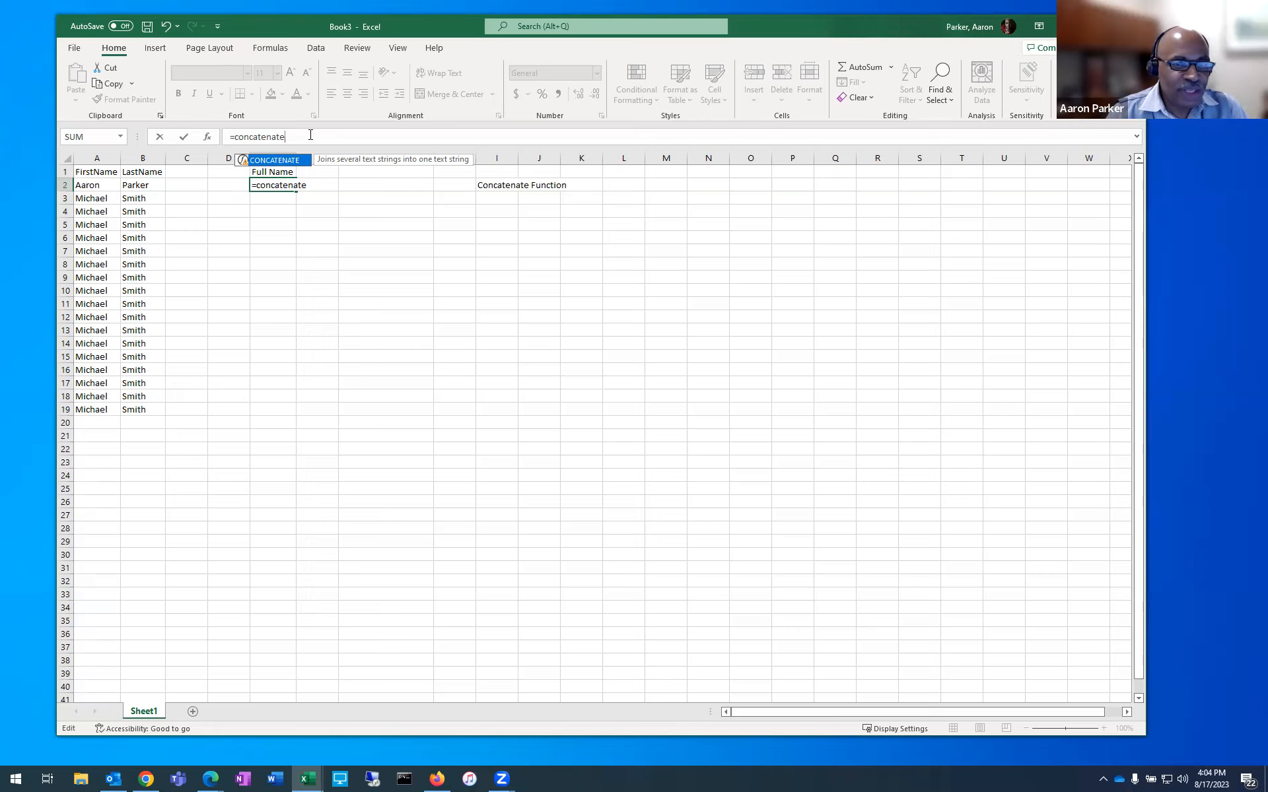
# - Complete the E2 formula with the arguments A2 and B2, and widen column E to fit the result
pyautogui.write('(')
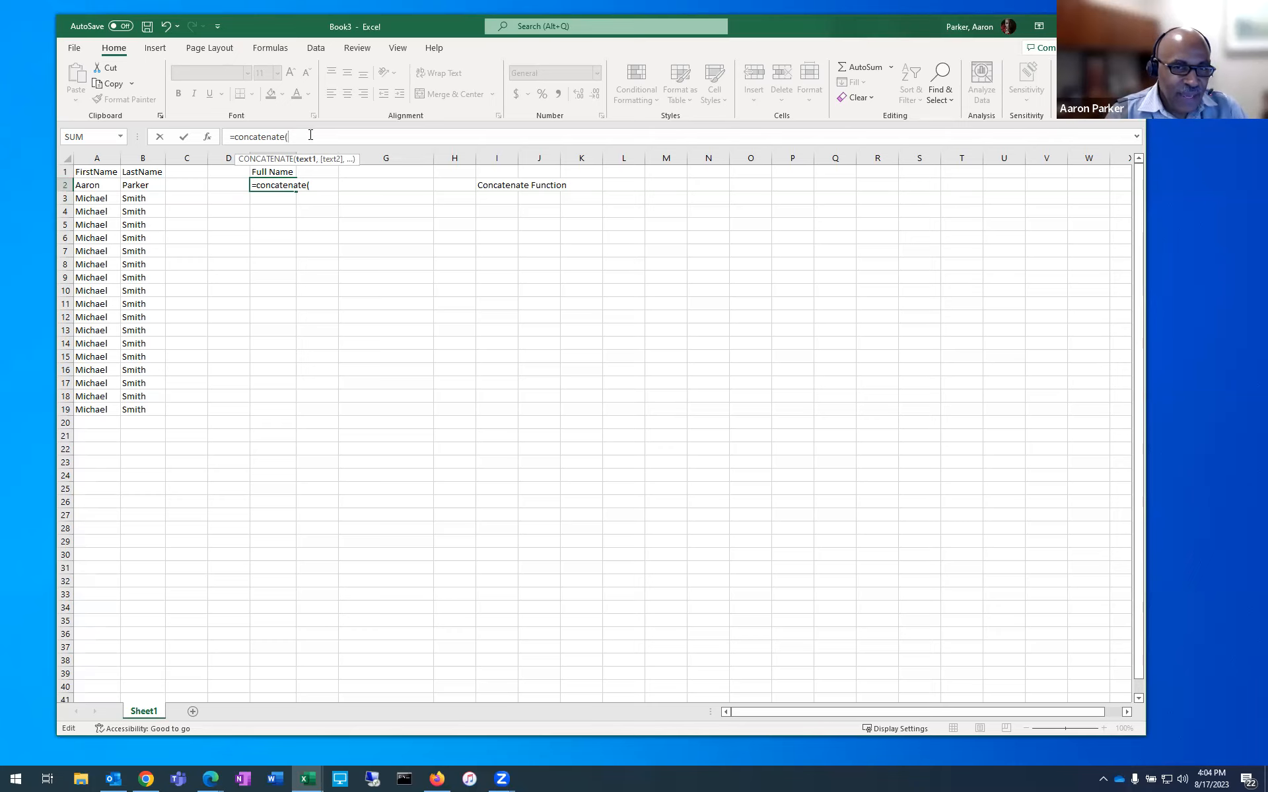
pyautogui.write('a')
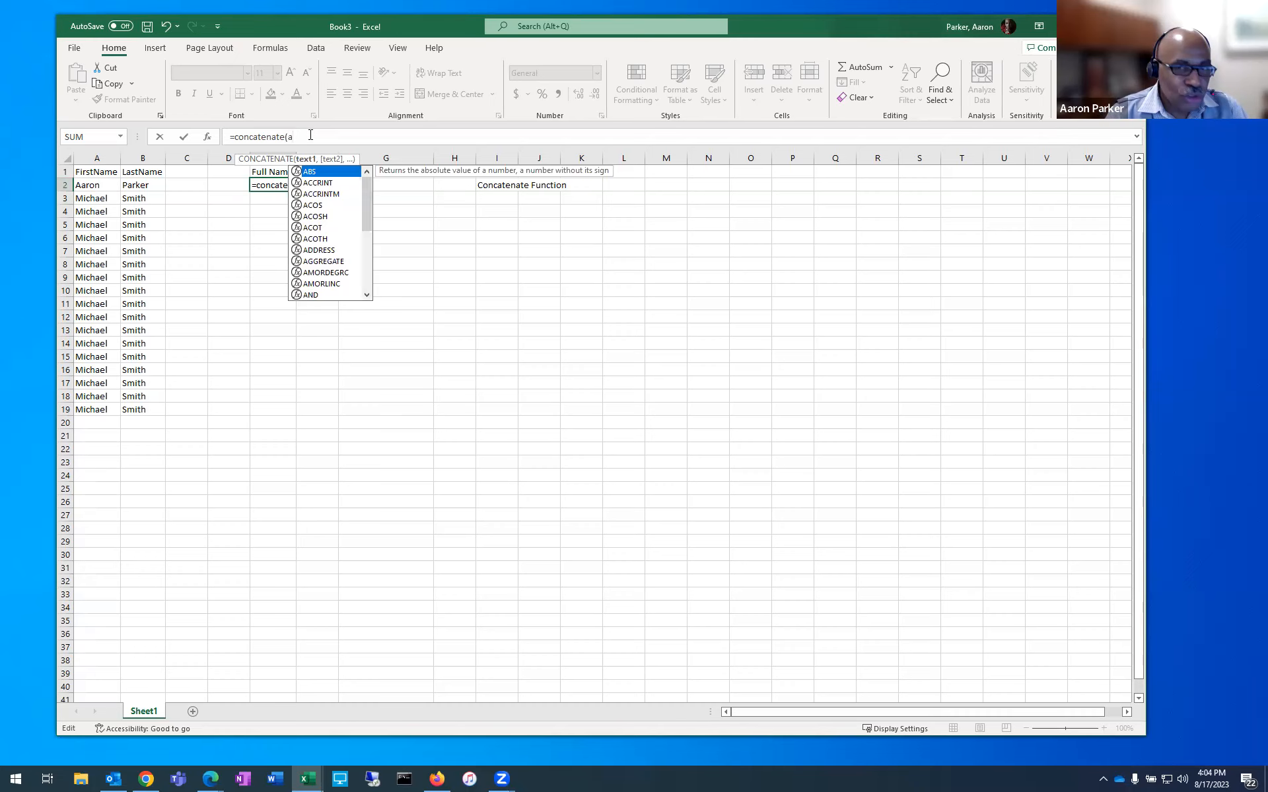
pyautogui.write('2')
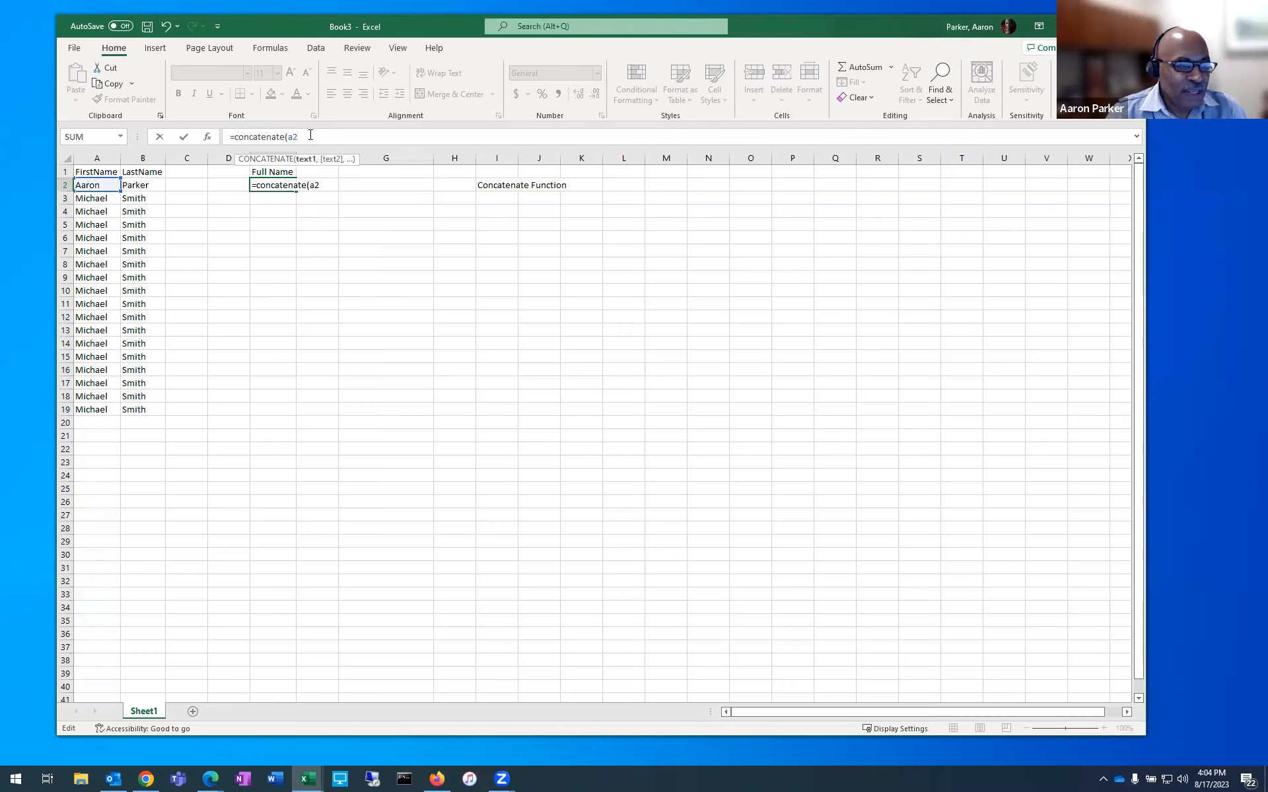
pyautogui.write(',')
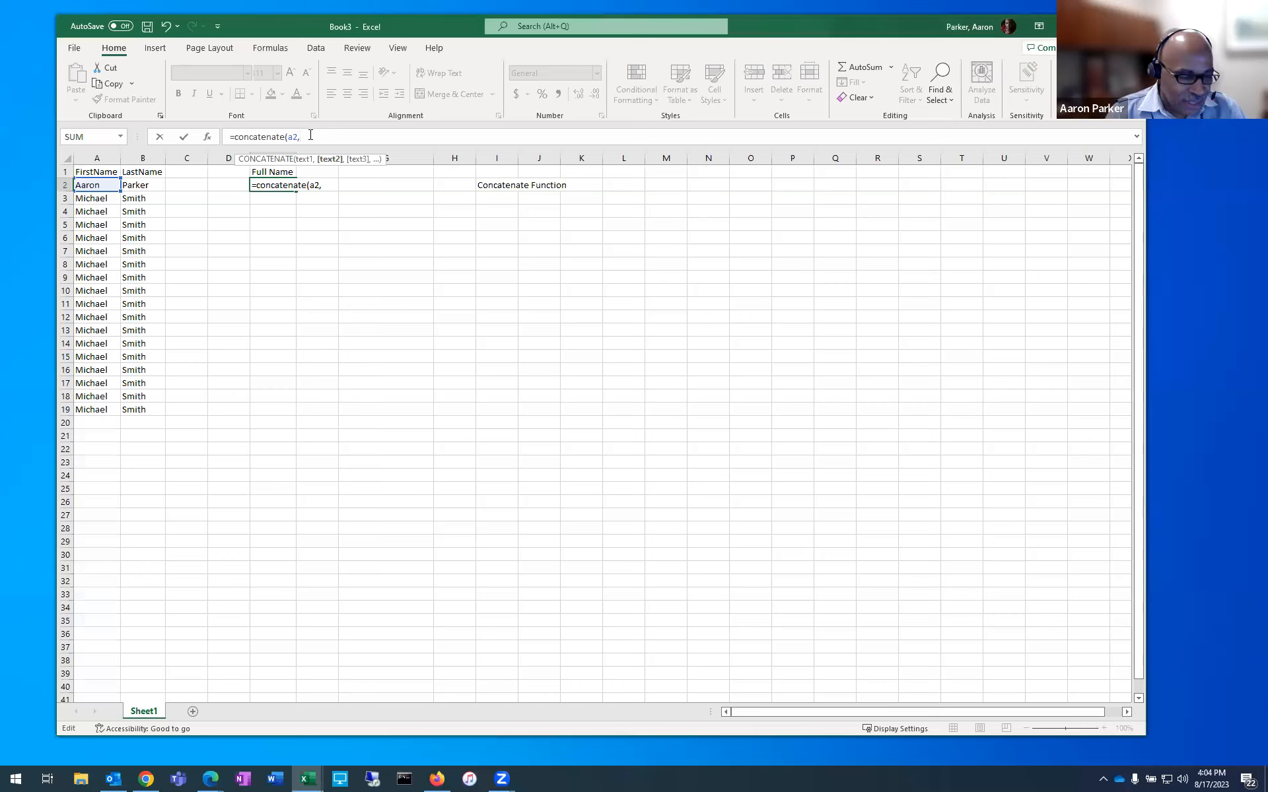
pyautogui.write('b2')
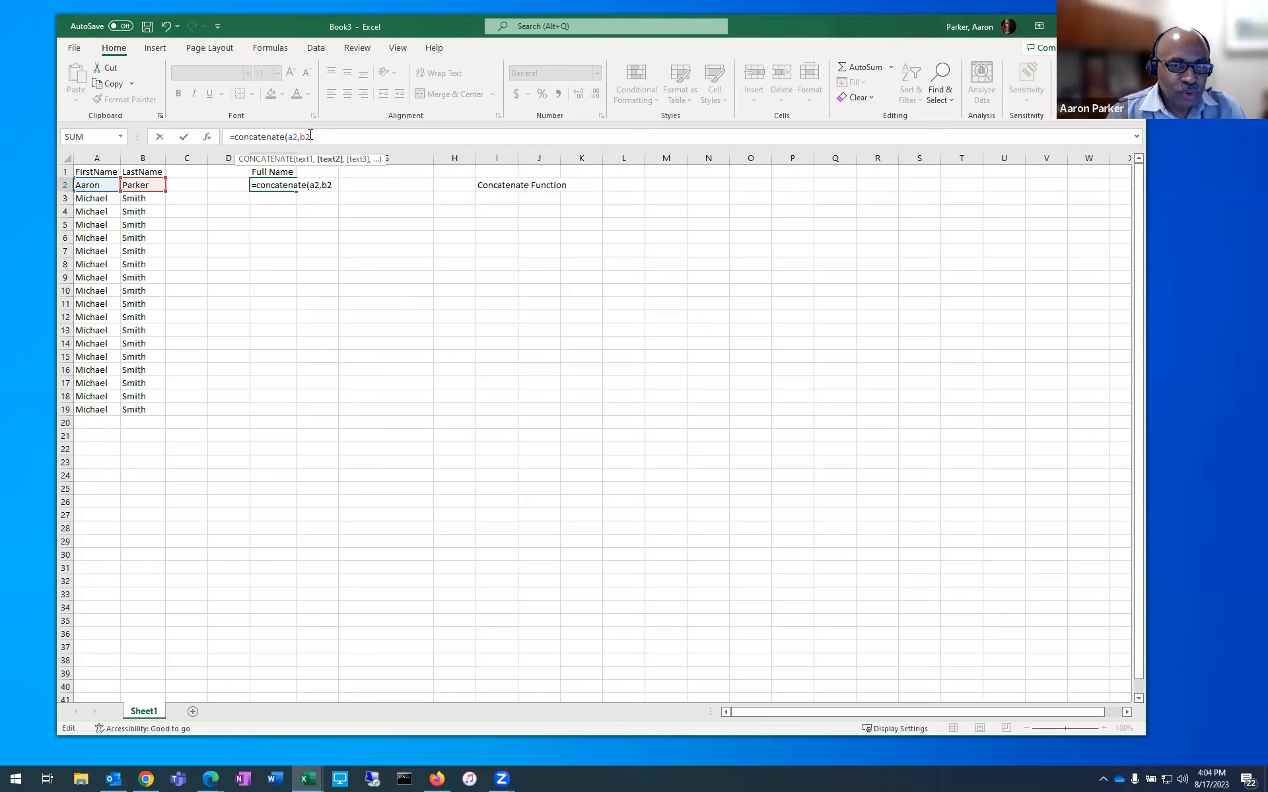
pyautogui.write(')')
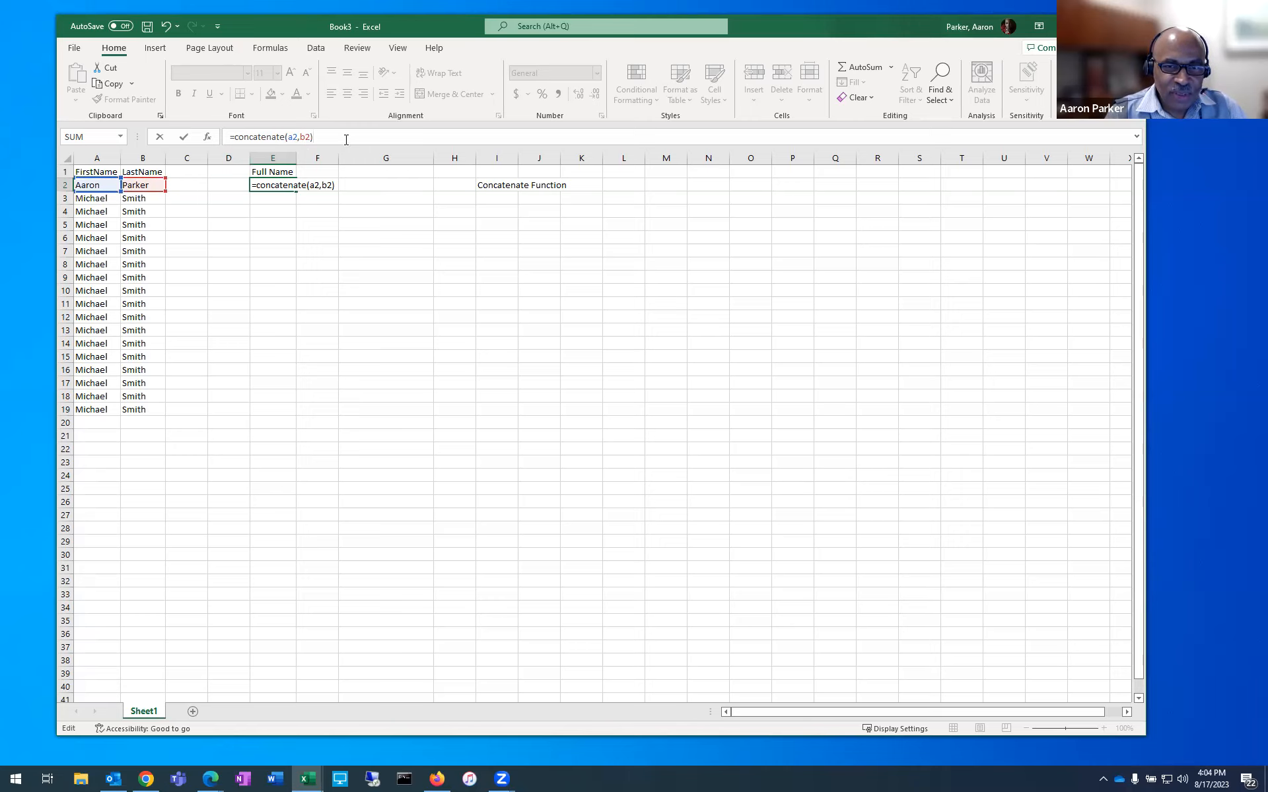
pyautogui.press('Return')
pyautogui.doubleClick(298, 161)
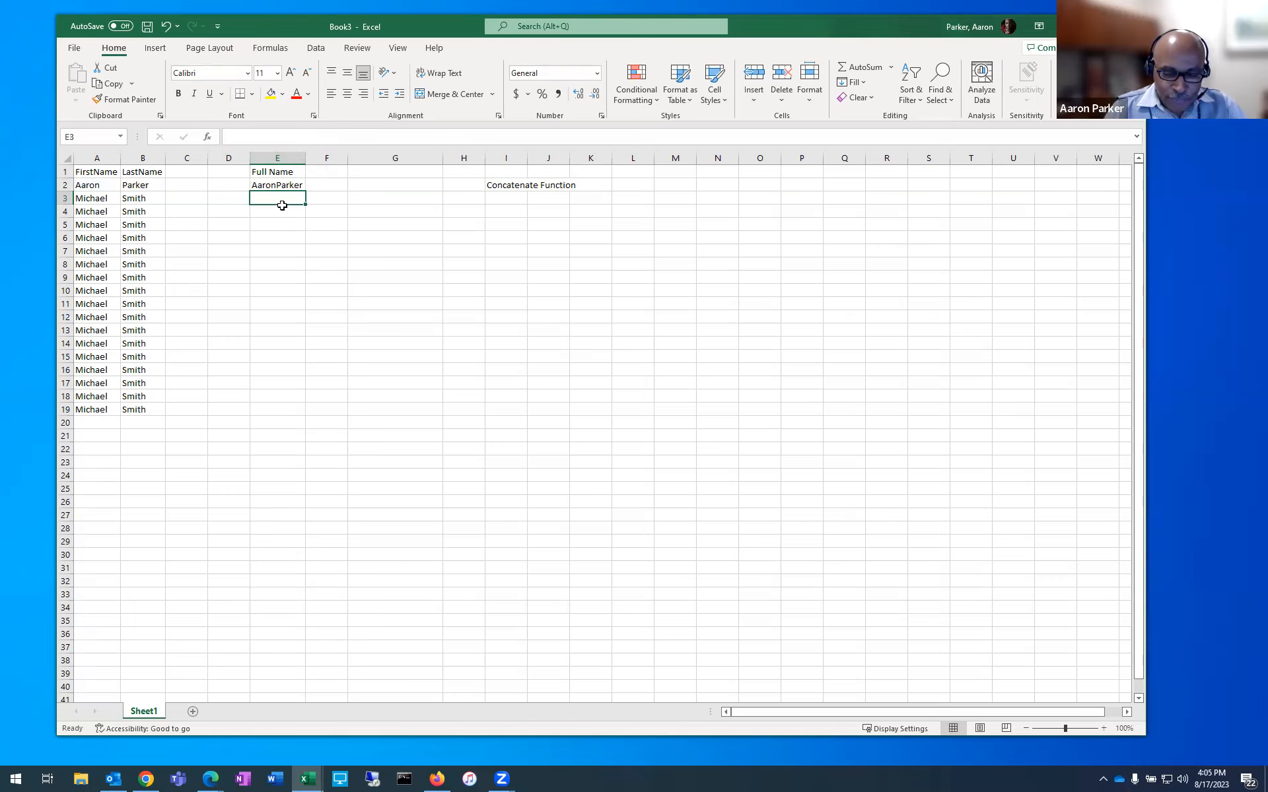
# - Examine the CONCATENATE formula in E2 and how it joins the first and last name
pyautogui.press('Up')
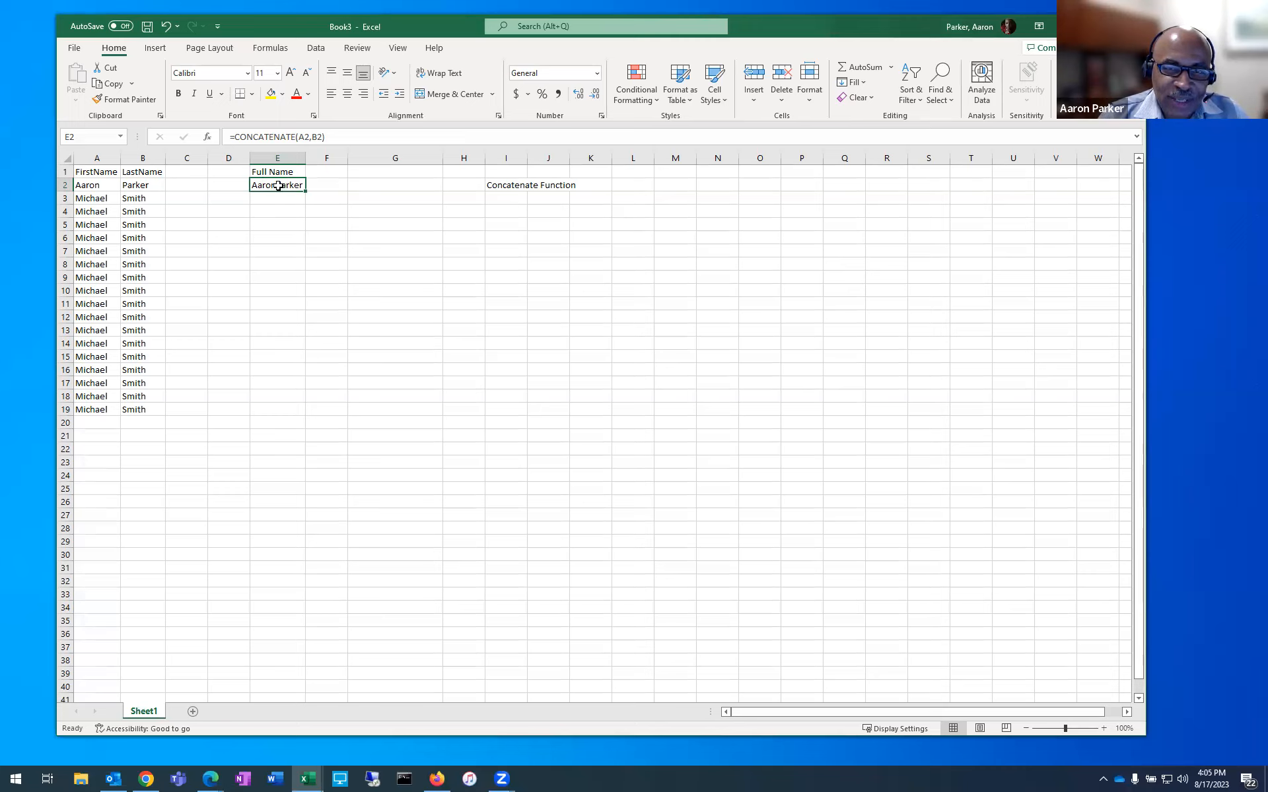
pyautogui.press('F2')
pyautogui.press('Return')
pyautogui.press('Return')
pyautogui.press('Return')
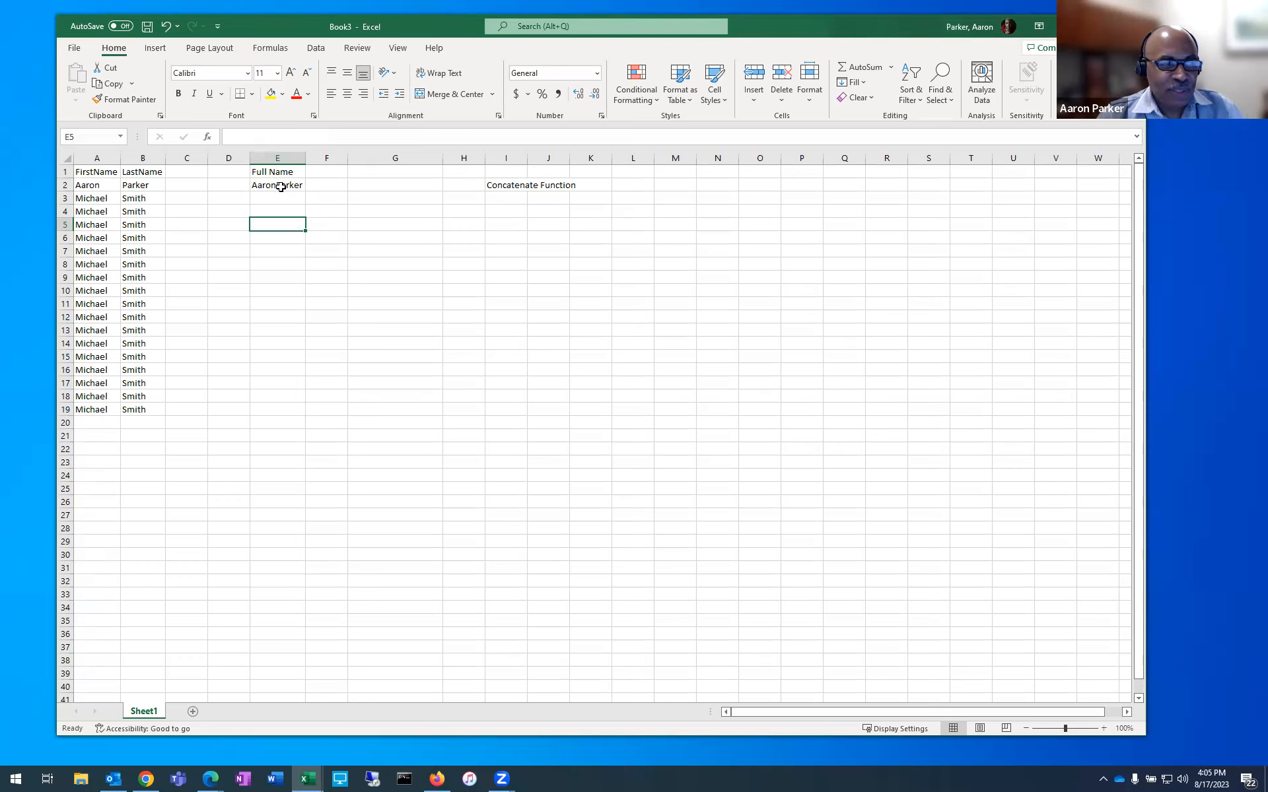
pyautogui.click(281, 187)
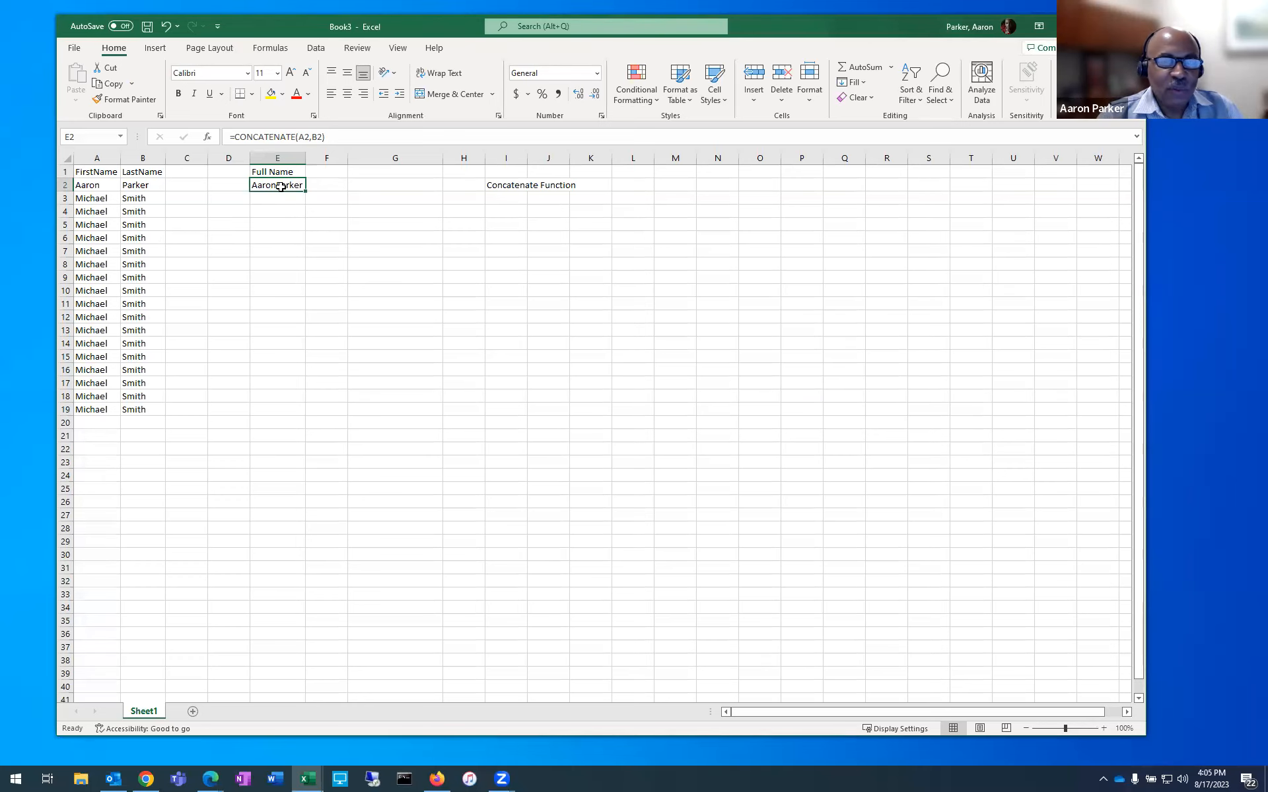
pyautogui.click(311, 135)
pyautogui.click(278, 211)
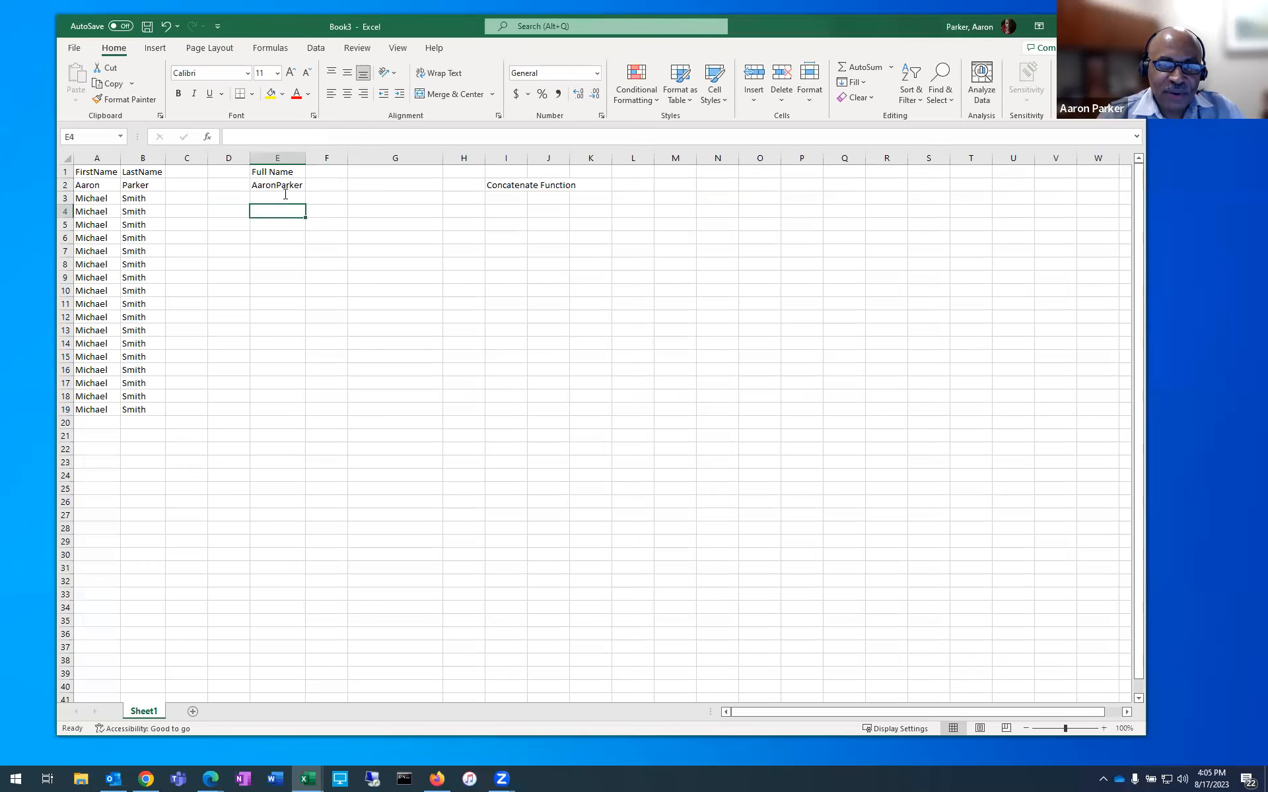
# - Try adding a quoted space " " directly before B2 in the CONCATENATE formula in E2
pyautogui.doubleClick(280, 185)
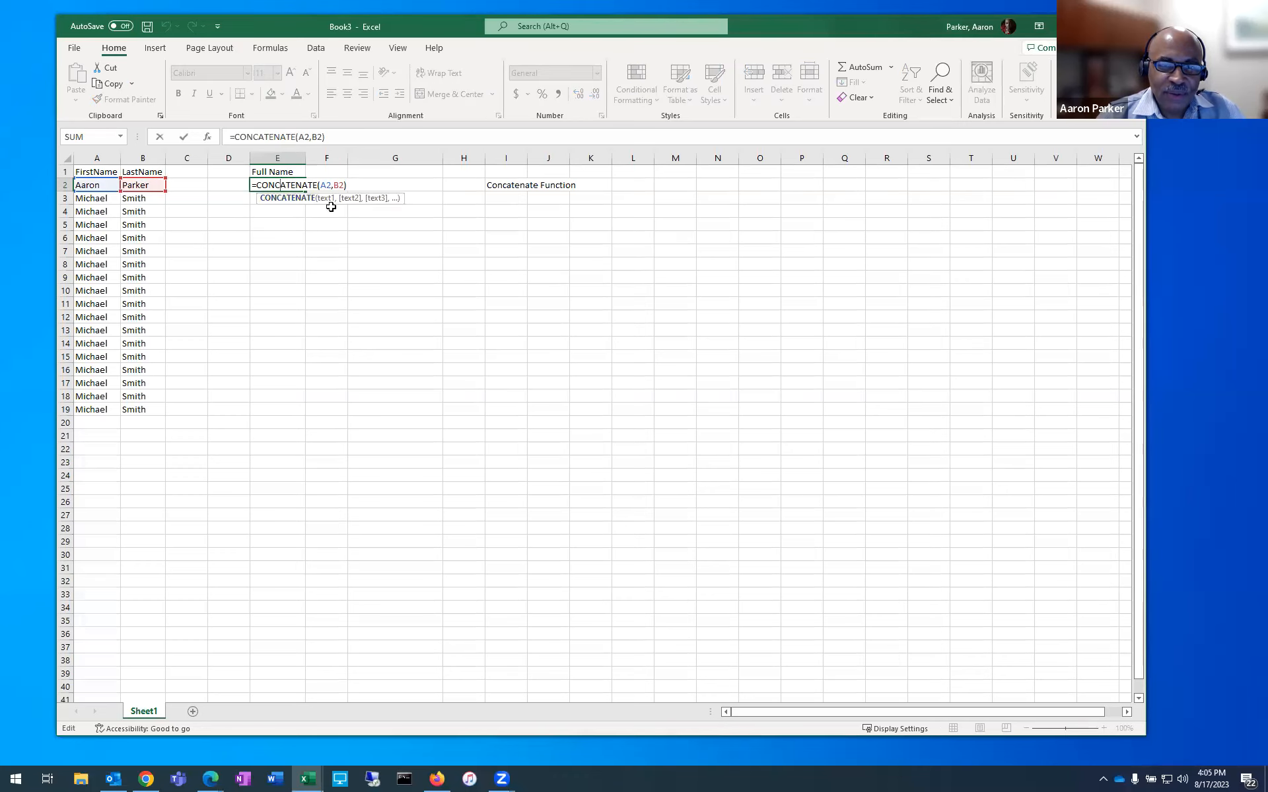
pyautogui.click(326, 186)
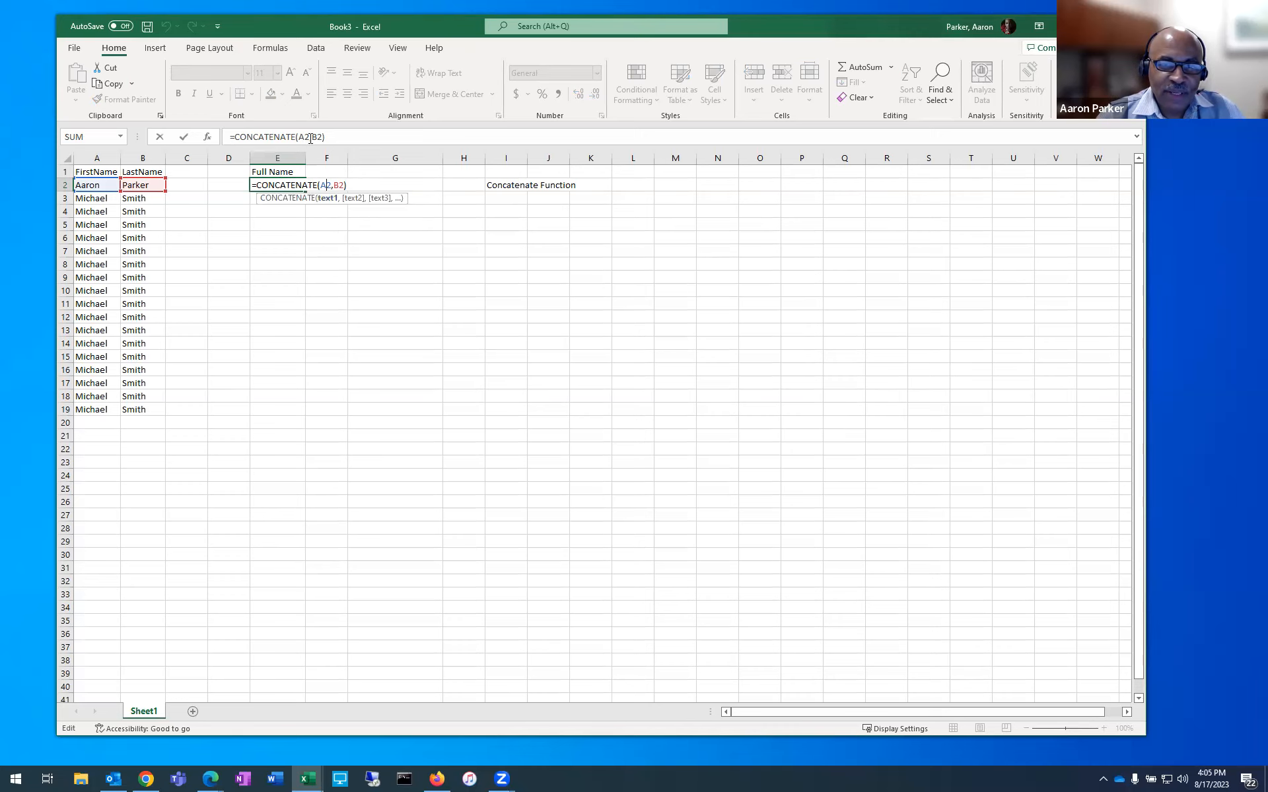
pyautogui.click(349, 139)
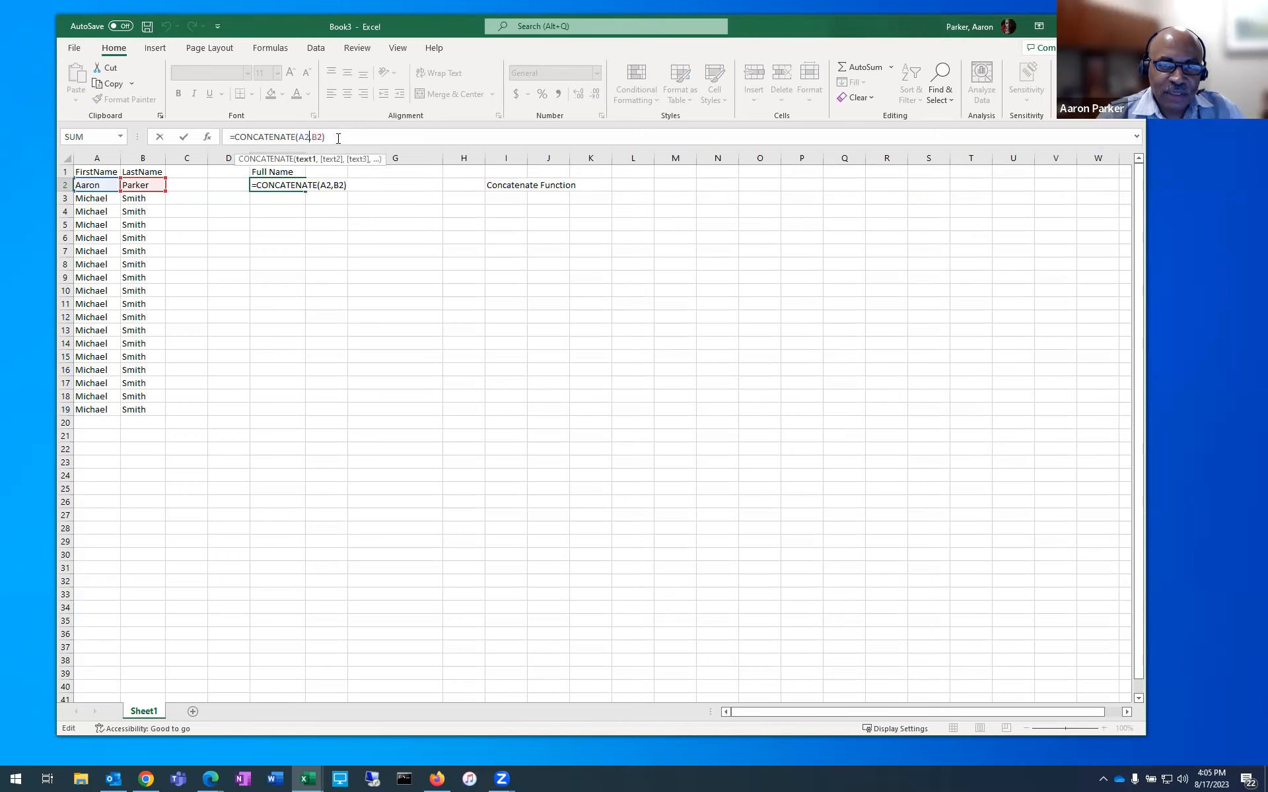
pyautogui.click(334, 192)
pyautogui.click(314, 141)
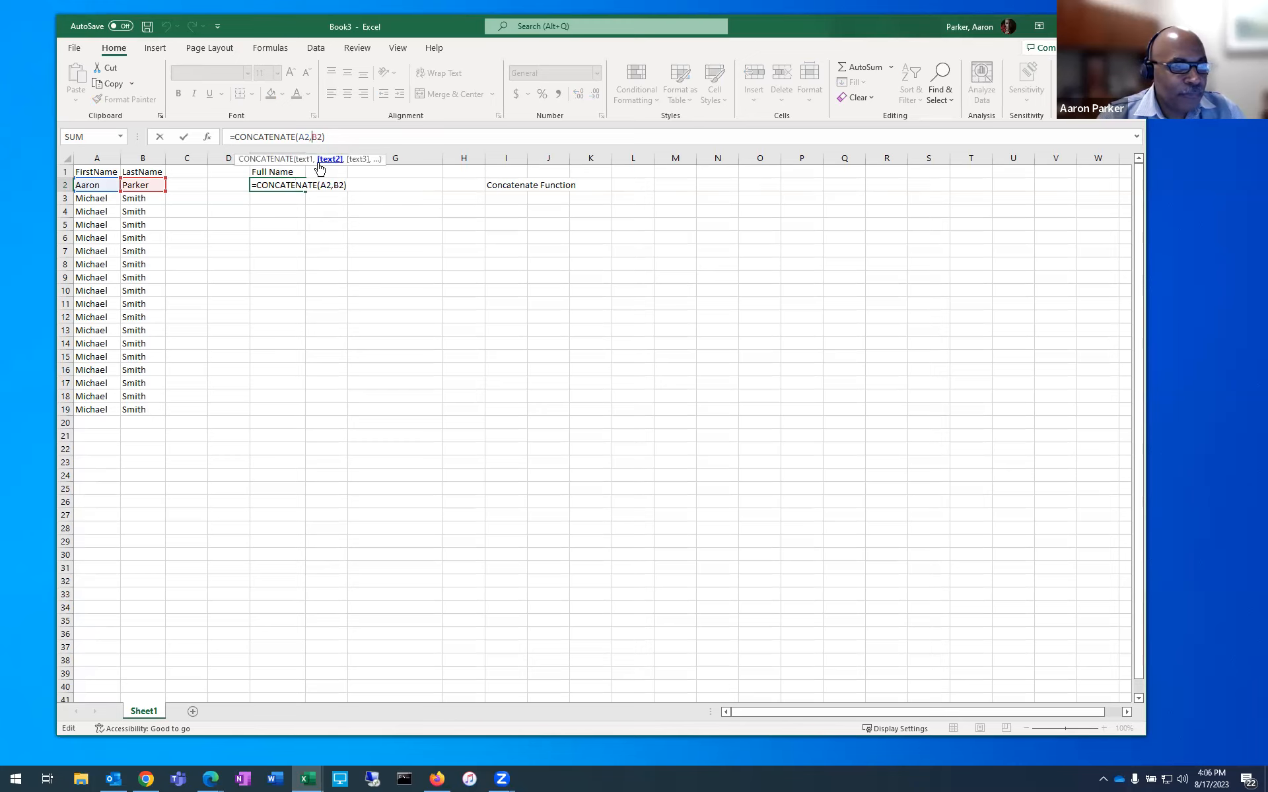
pyautogui.click(310, 137)
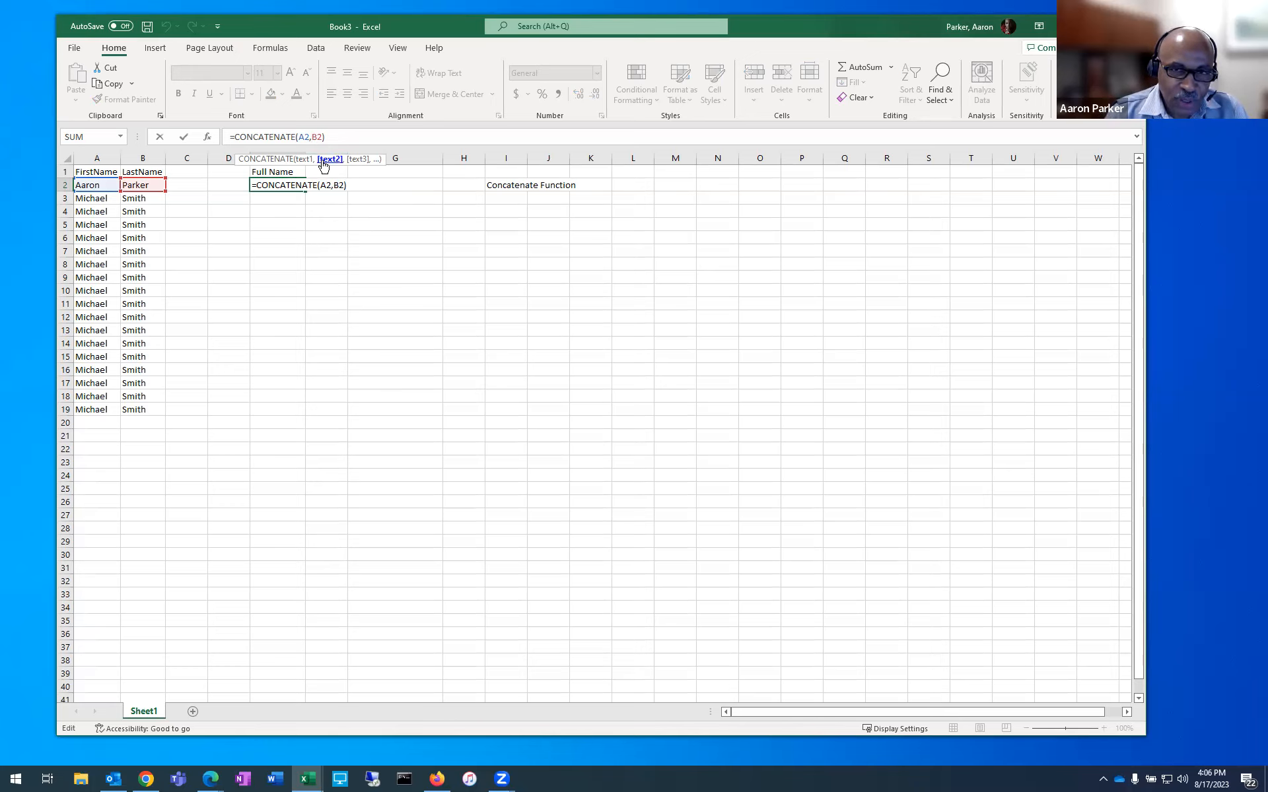
pyautogui.write('"')
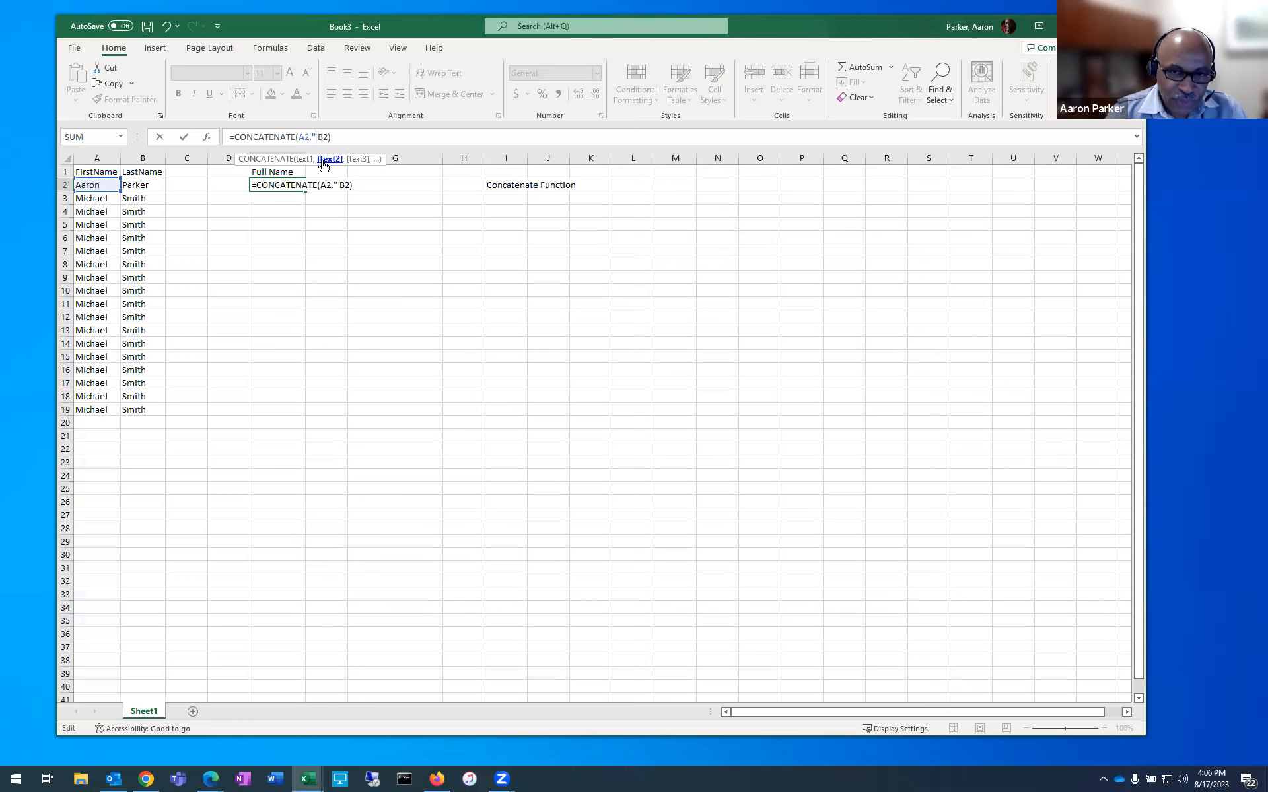
pyautogui.write('"')
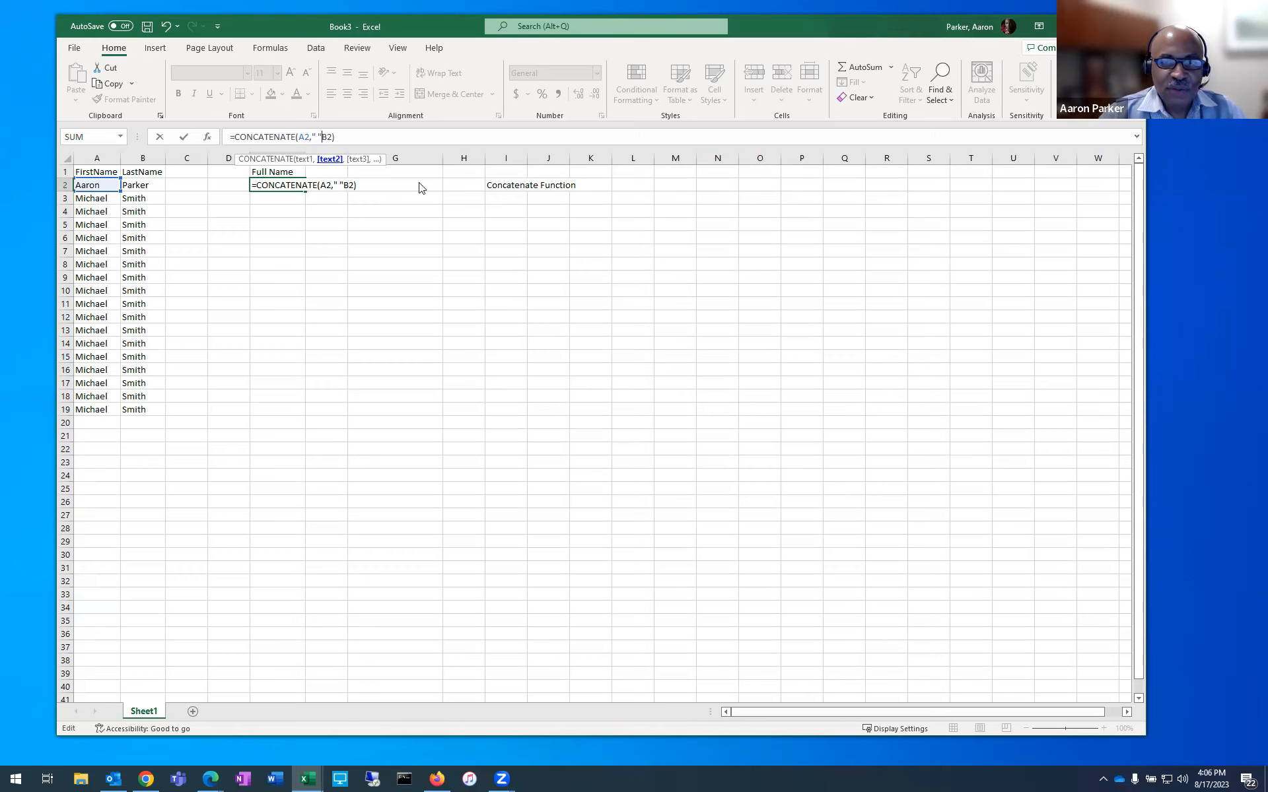
pyautogui.press('Return')
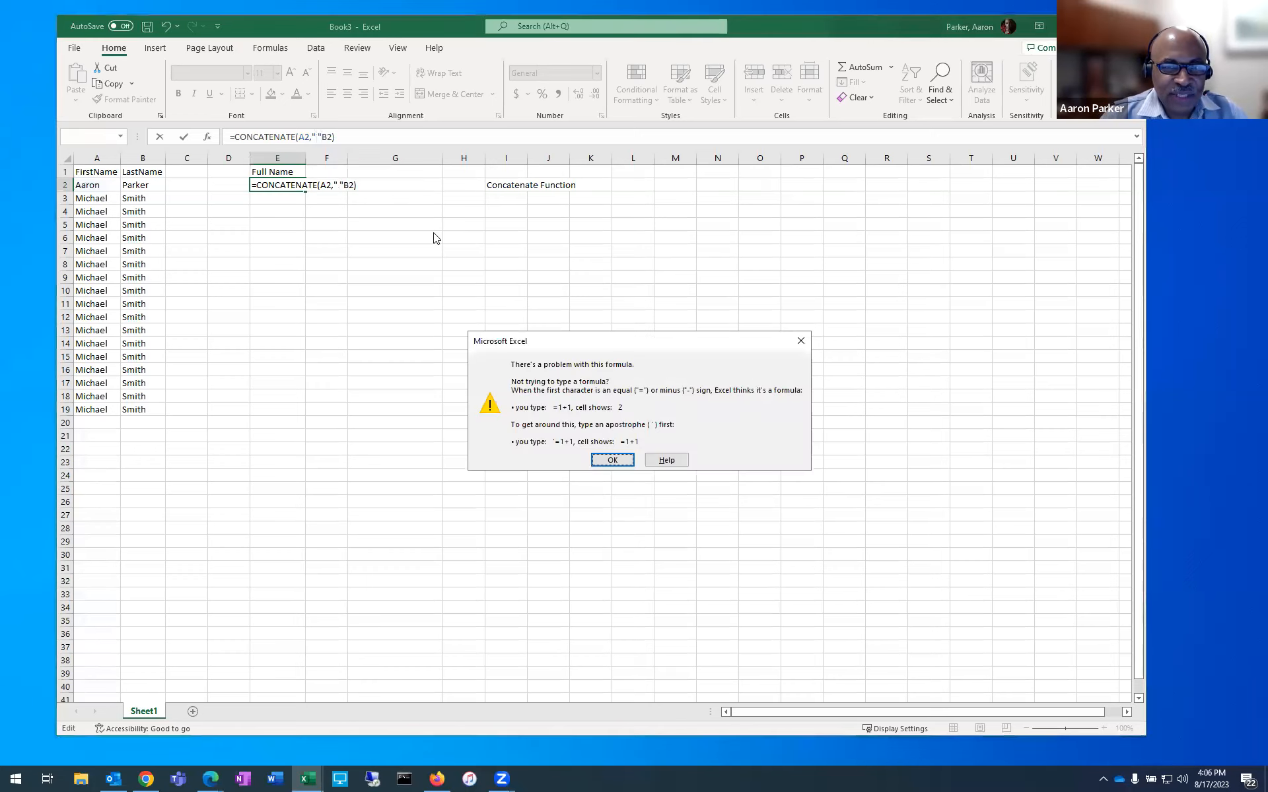
# - Add the missing comma before B2 so that the E2 formula reads =CONCATENATE(A2," ",B2)
pyautogui.click(800, 341)
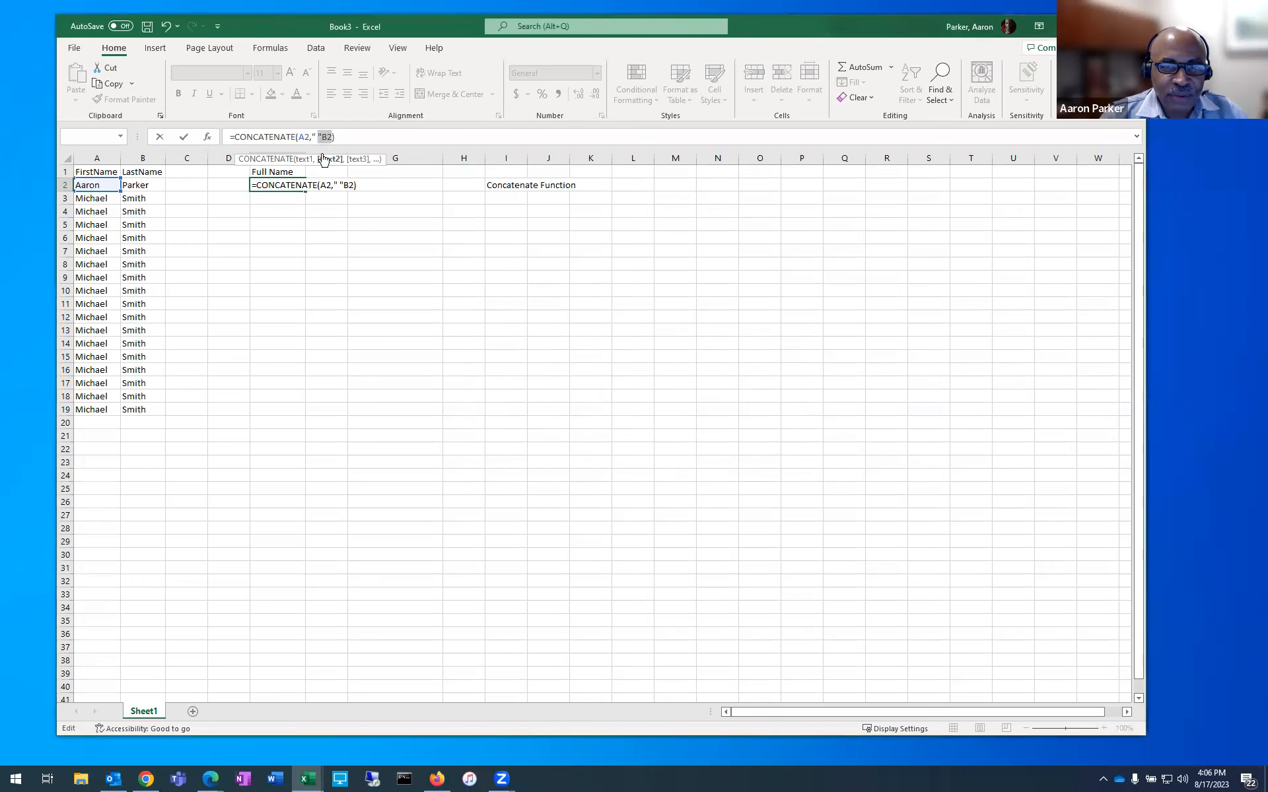
pyautogui.click(337, 189)
pyautogui.write(',')
pyautogui.press('Return')
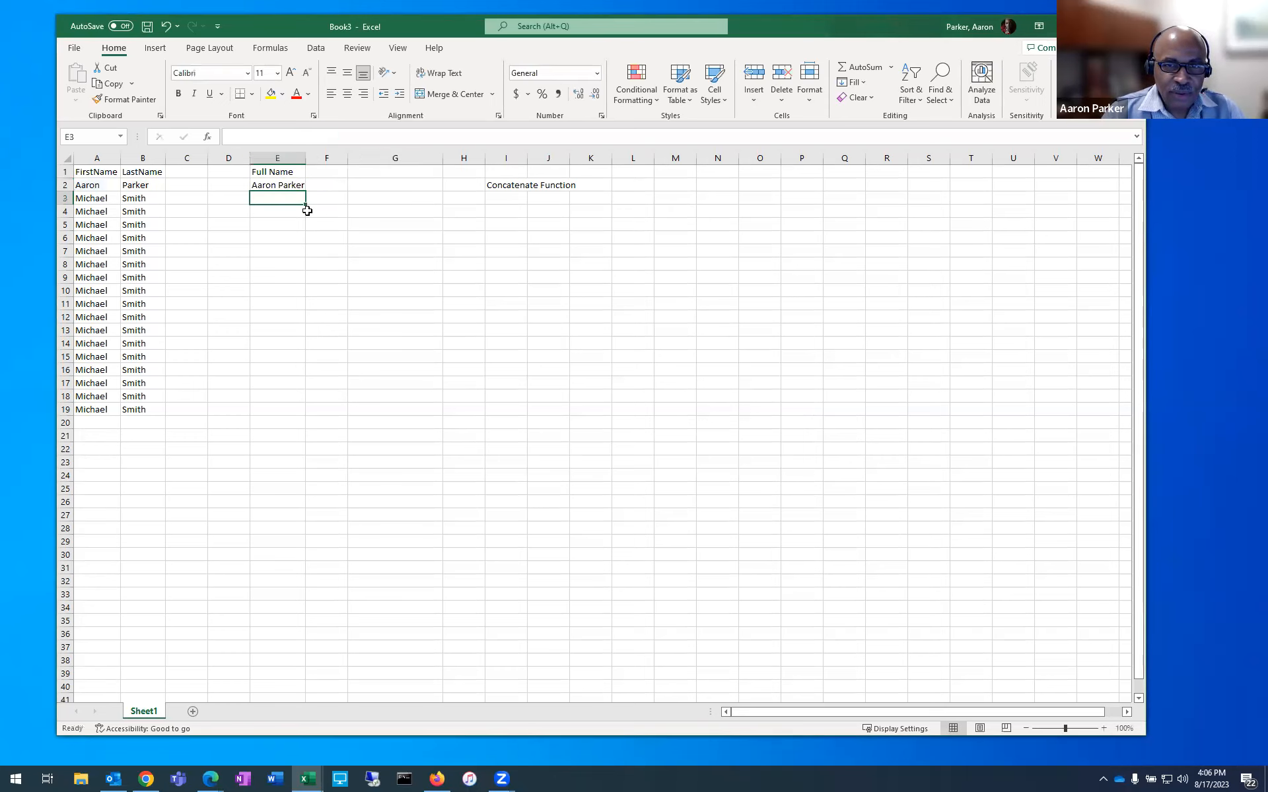
pyautogui.click(286, 185)
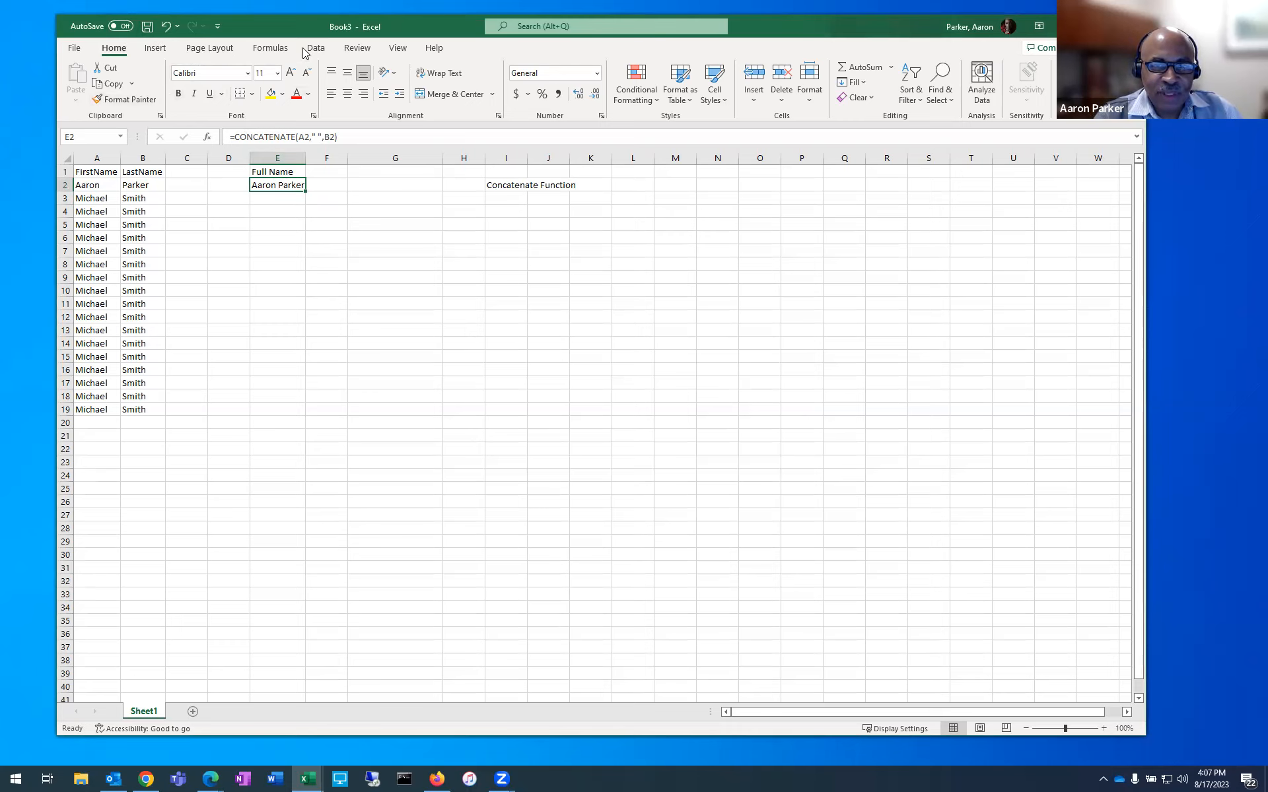
# - Save the workbook under the file name training
pyautogui.click(147, 27)
pyautogui.write('training')
pyautogui.press('Return')
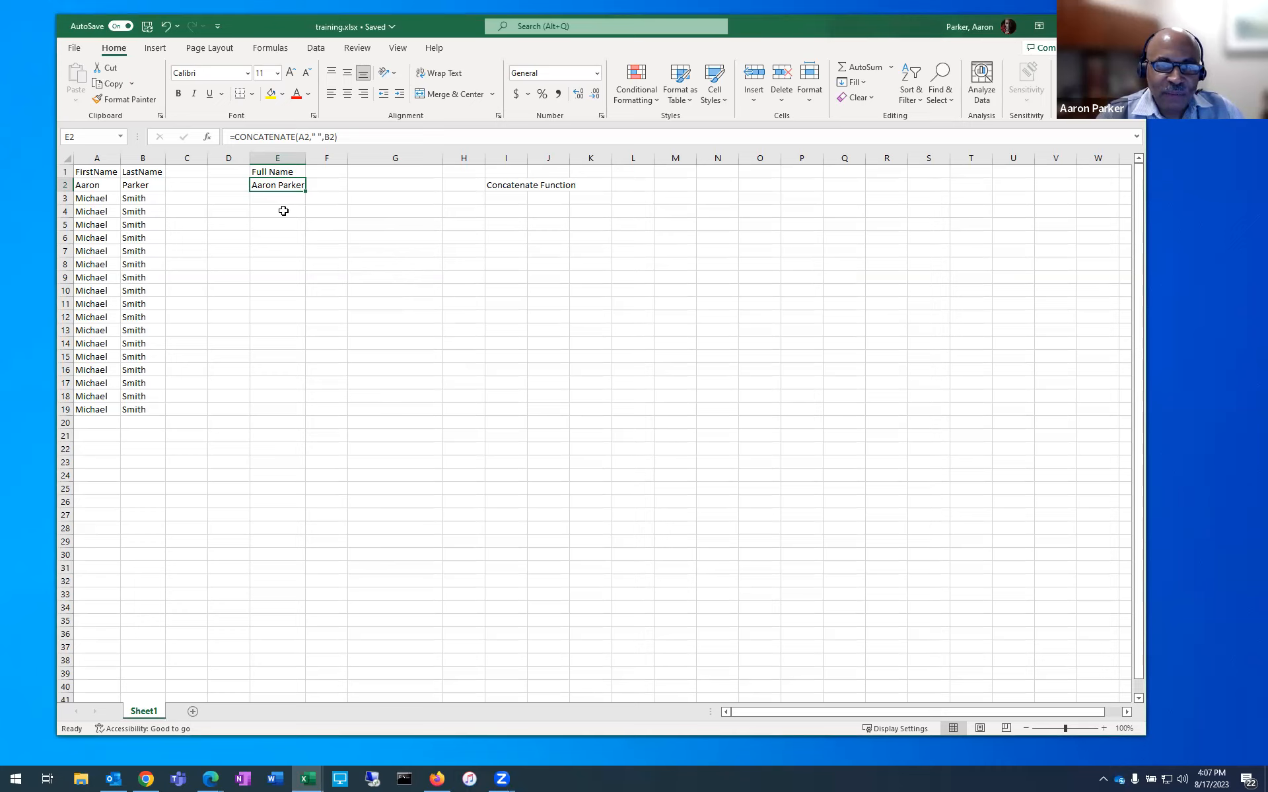
# - Fill the CONCATENATE formula from E2 down the Full Name column to E19
pyautogui.click(265, 198)
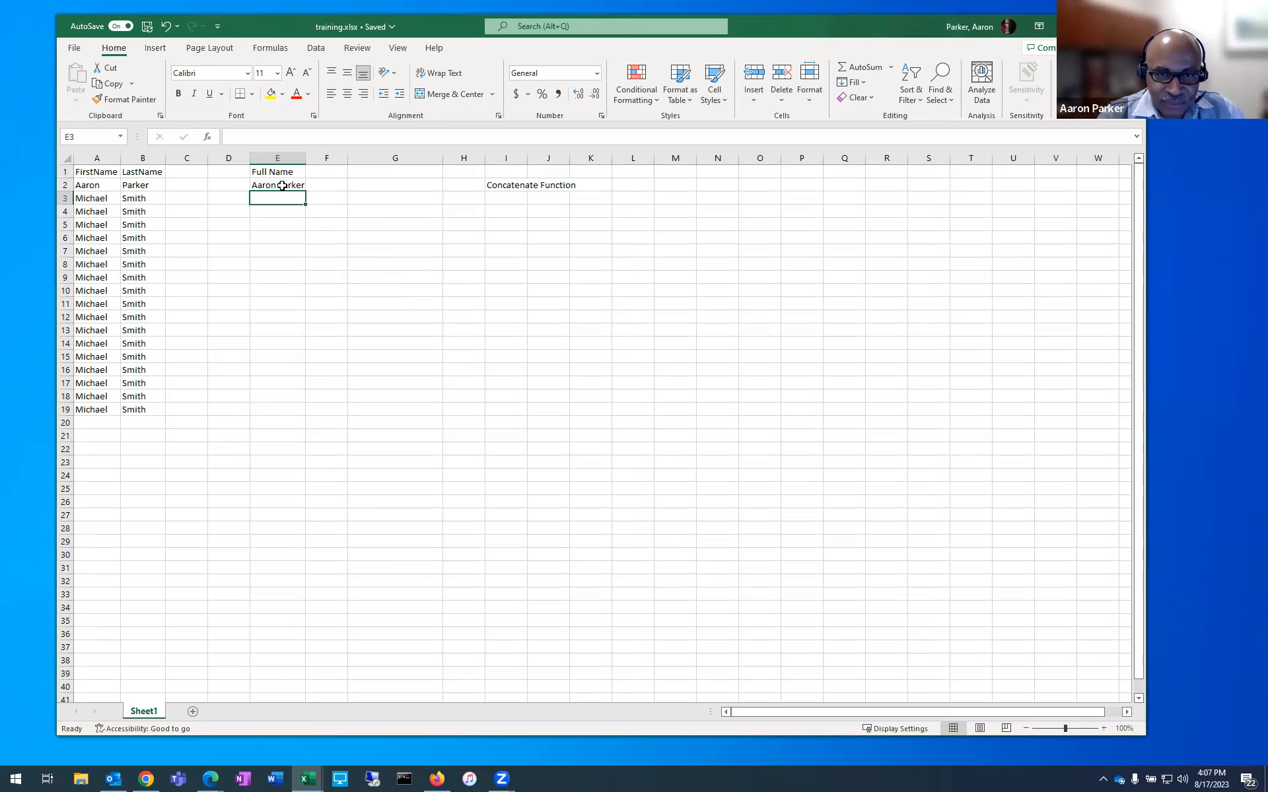
pyautogui.click(284, 187)
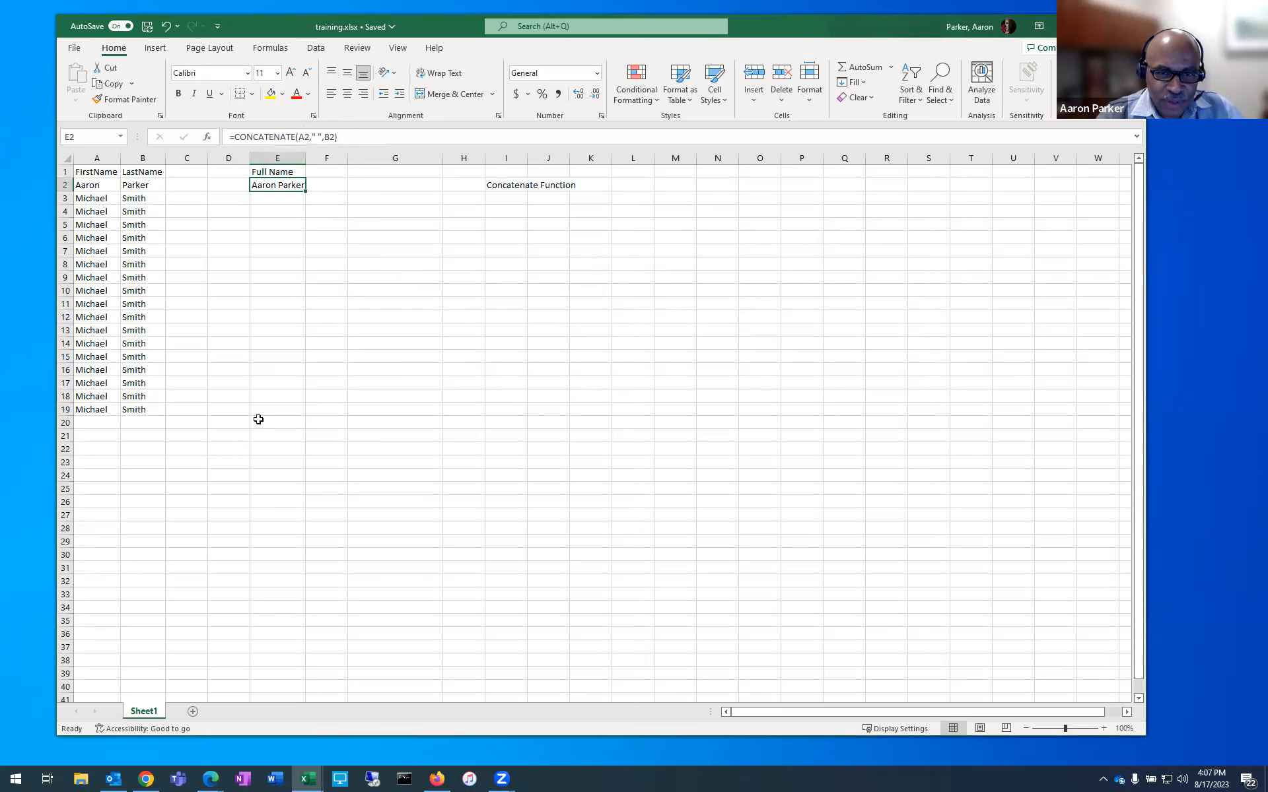
pyautogui.click(282, 223)
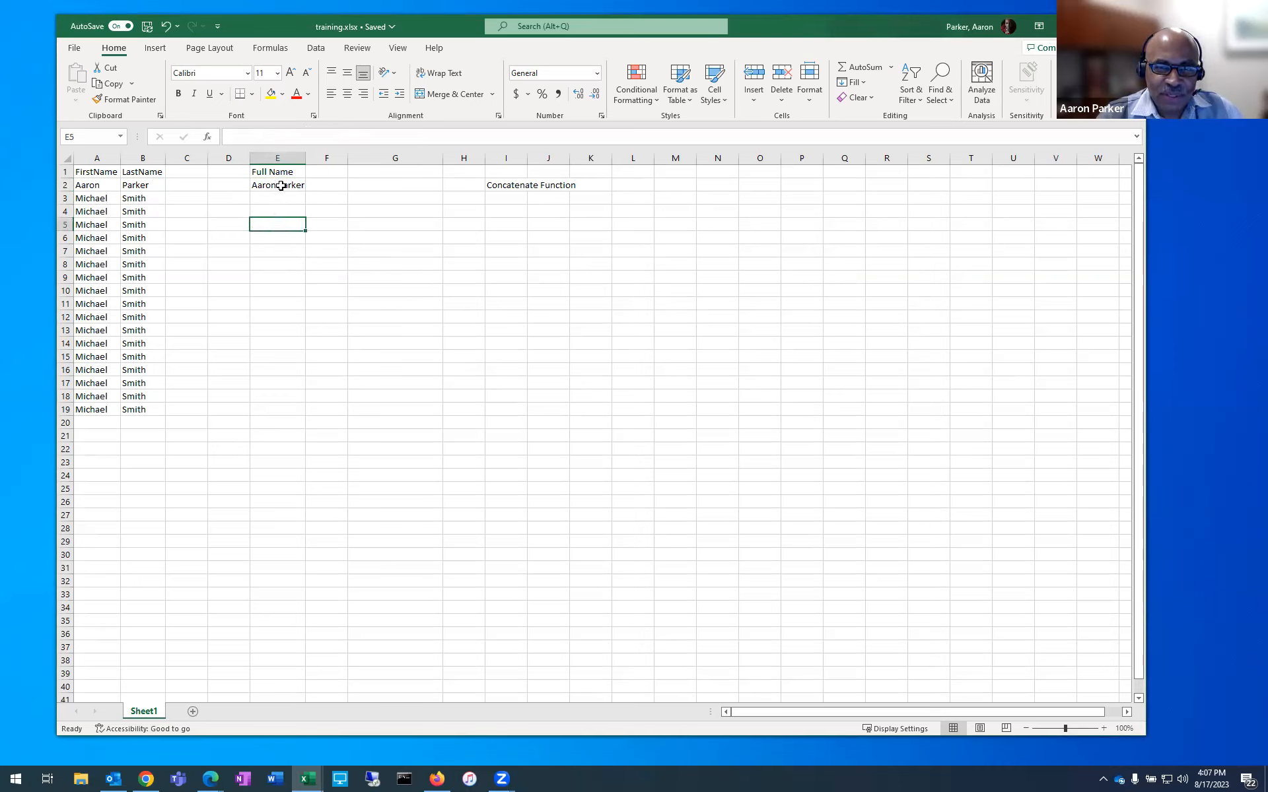
pyautogui.click(281, 185)
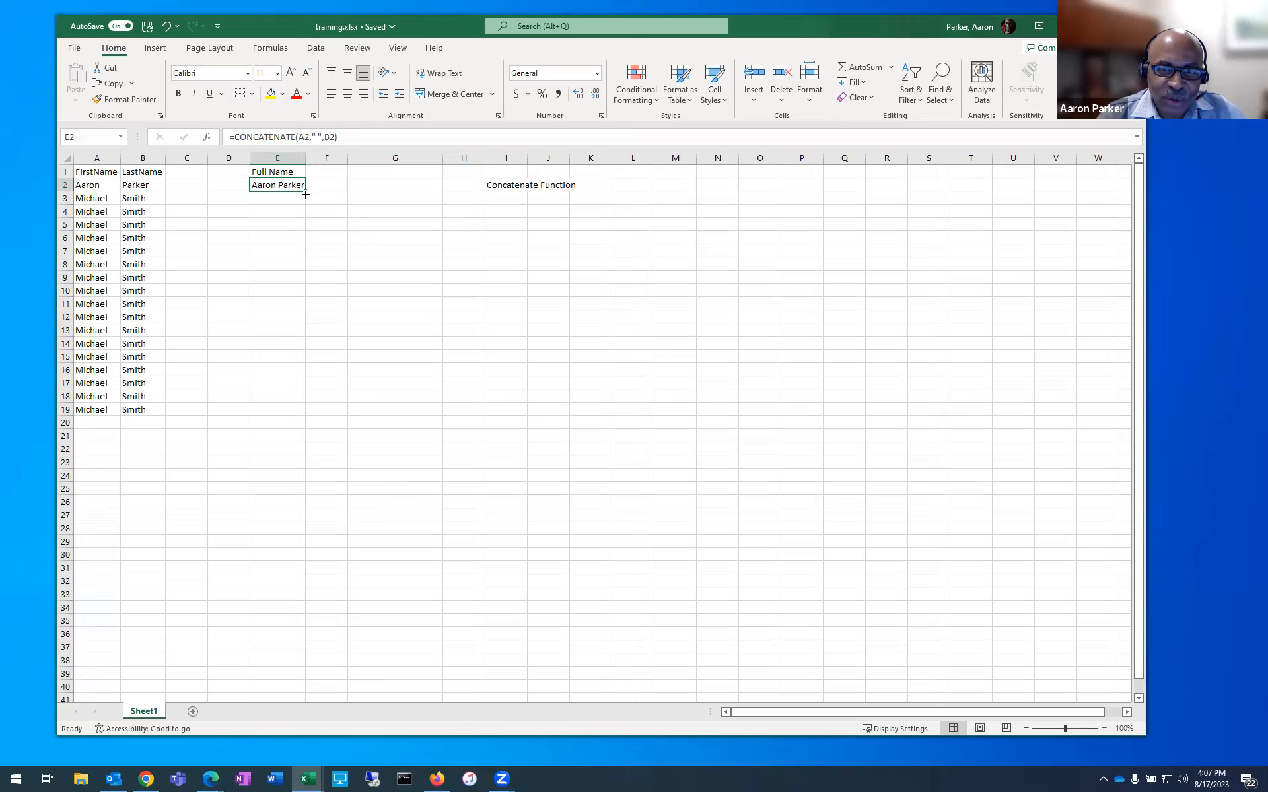
pyautogui.moveTo(306, 195); pyautogui.dragTo(297, 270)
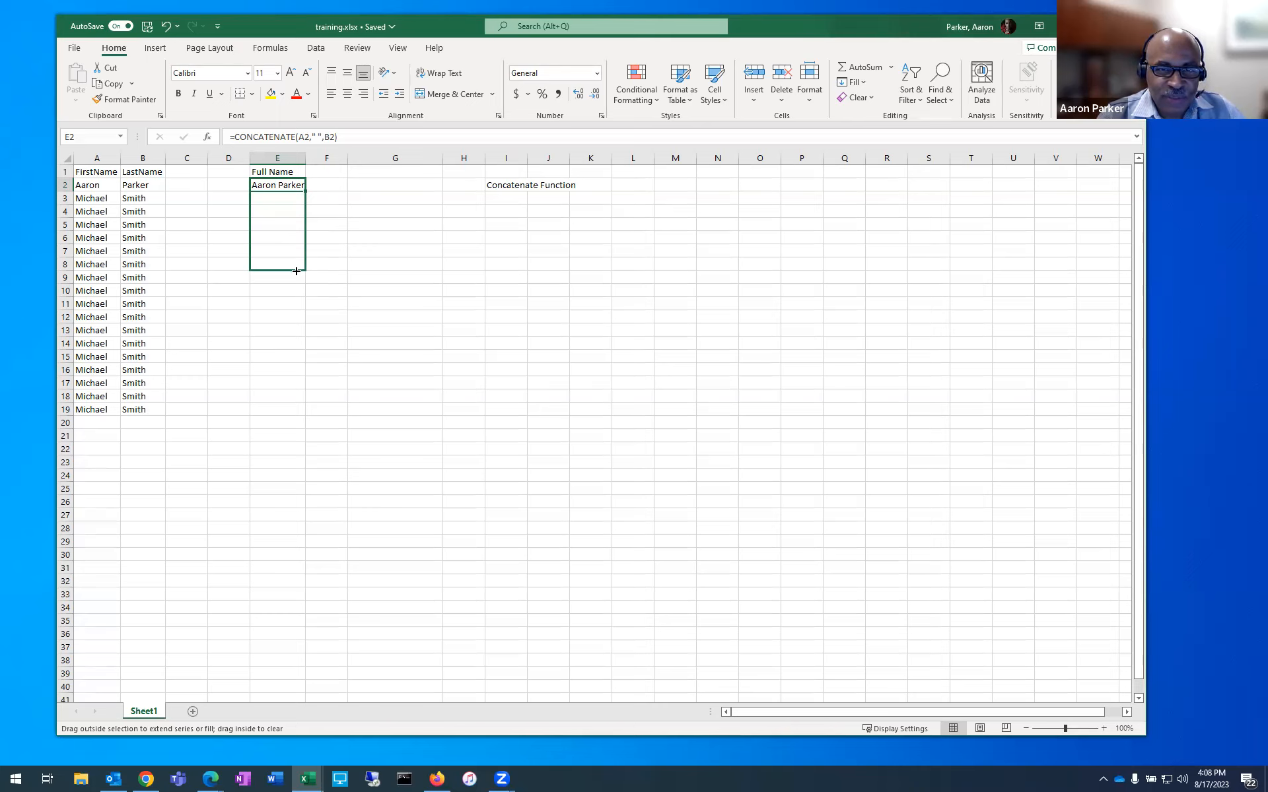
pyautogui.moveTo(297, 270); pyautogui.dragTo(296, 270)
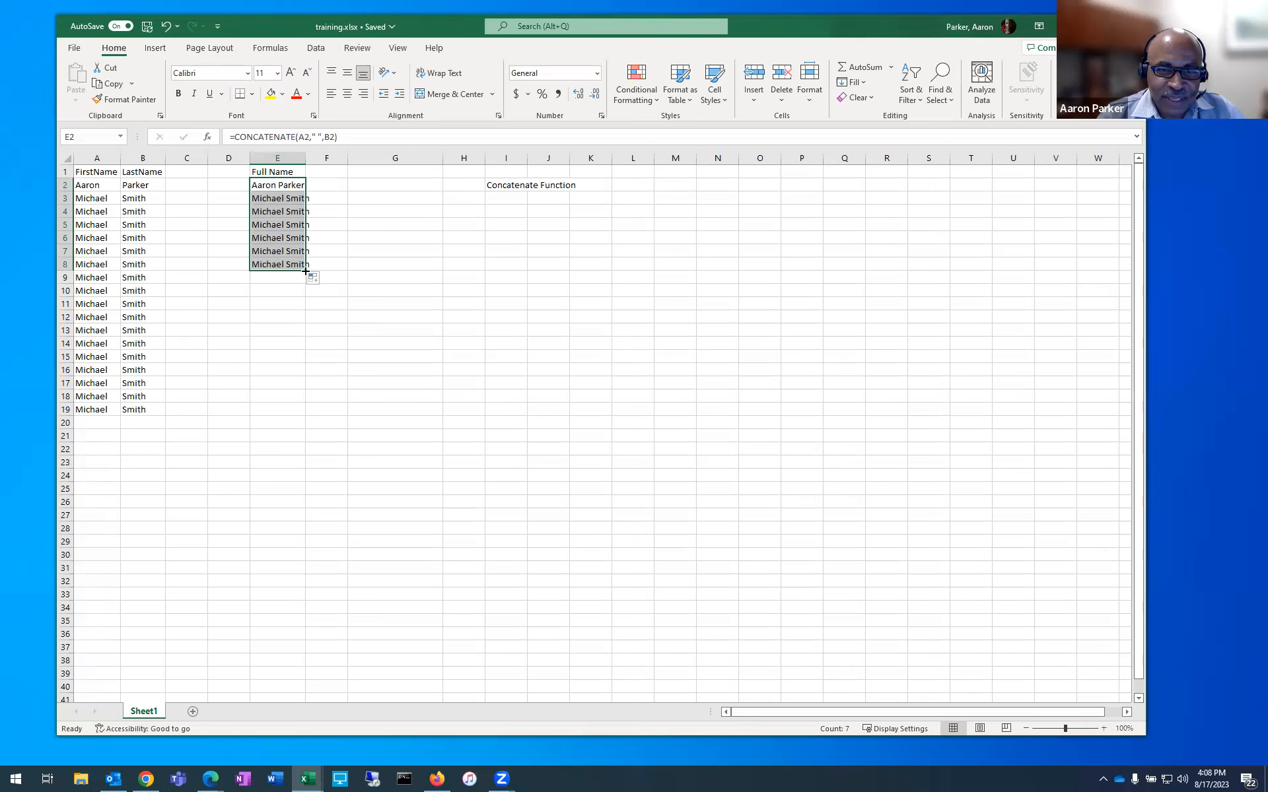
pyautogui.moveTo(306, 271); pyautogui.dragTo(308, 411)
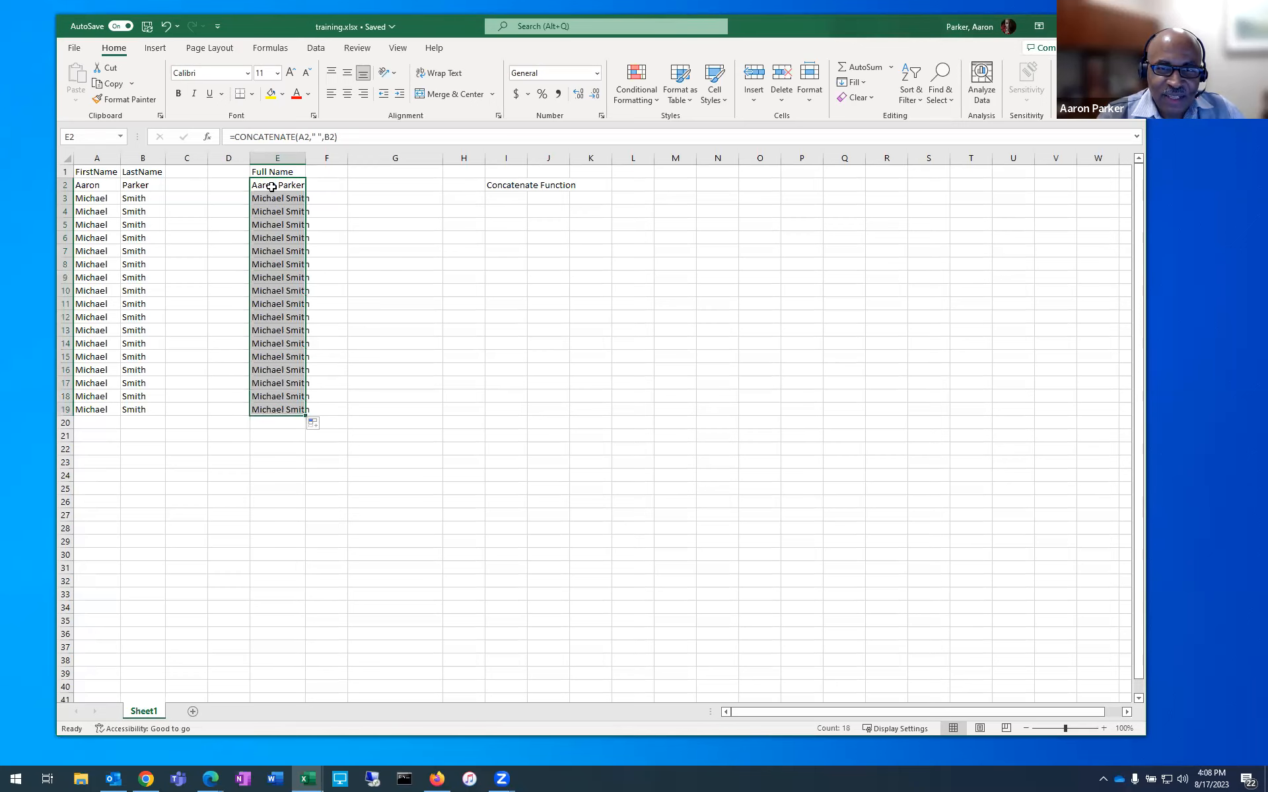
# - Examine the filled formulas cell by cell down the Full Name column to see how their references follow each row
pyautogui.click(229, 212)
pyautogui.click(278, 185)
pyautogui.moveTo(302, 158); pyautogui.dragTo(307, 158)
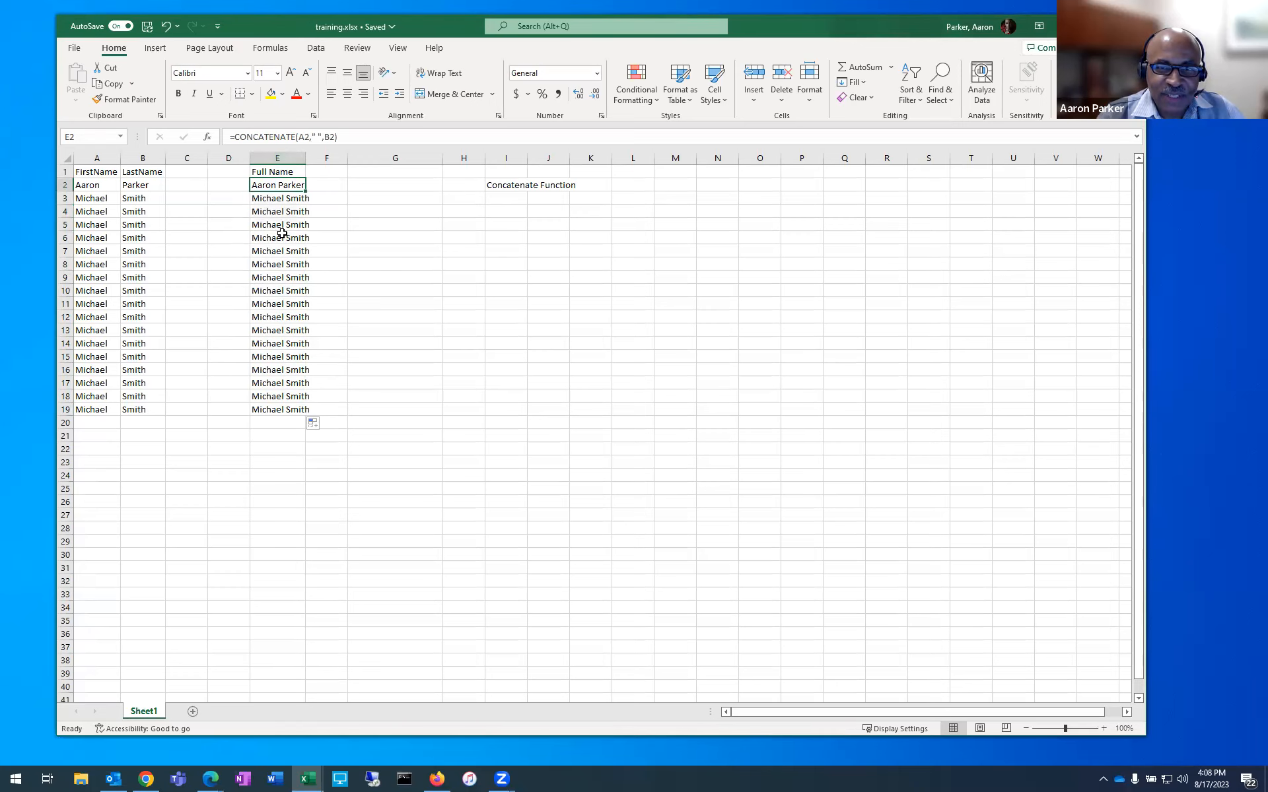
pyautogui.press('Down')
pyautogui.press('Down')
pyautogui.press('Down')
pyautogui.press('Down')
pyautogui.press('Down')
pyautogui.press('Down')
pyautogui.press('Down')
pyautogui.press('Down')
pyautogui.press('Down')
pyautogui.press('Down')
pyautogui.press('Down')
pyautogui.press('Down')
pyautogui.press('Up')
pyautogui.press('Up')
pyautogui.press('Up')
pyautogui.press('Up')
pyautogui.press('Up')
pyautogui.press('Up')
pyautogui.press('Up')
pyautogui.press('Up')
pyautogui.press('Up')
pyautogui.press('Up')
pyautogui.press('Up')
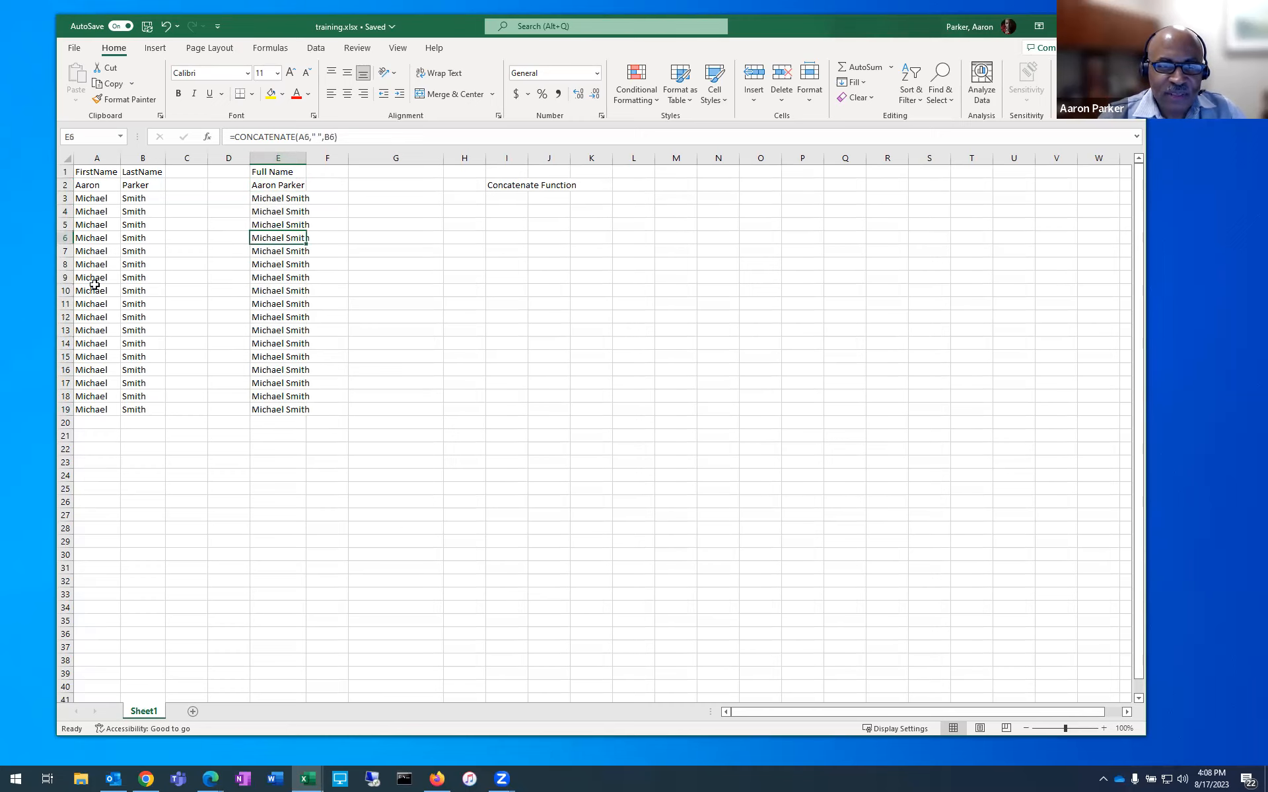
# - Replace the first and last names in A7 and B7 with another person's name, and fit column E's width to its contents
pyautogui.click(94, 256)
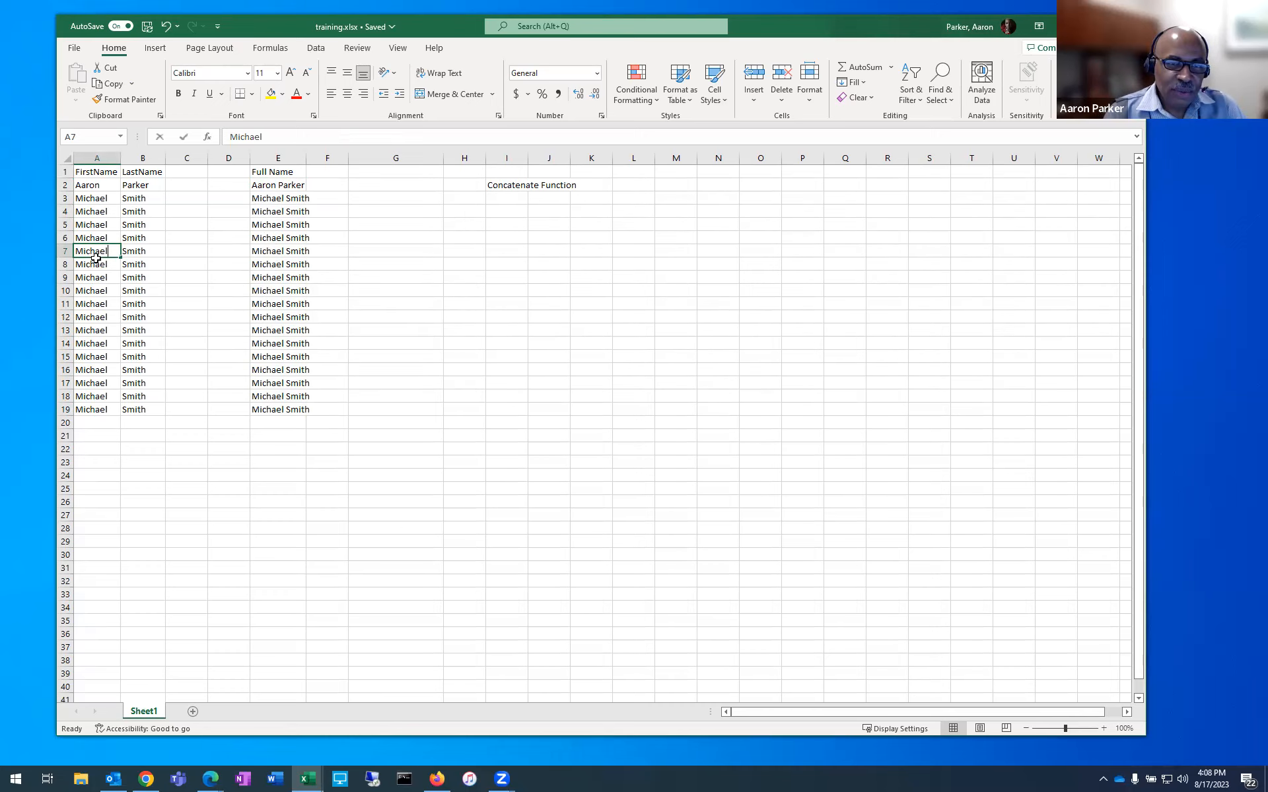
pyautogui.write('John')
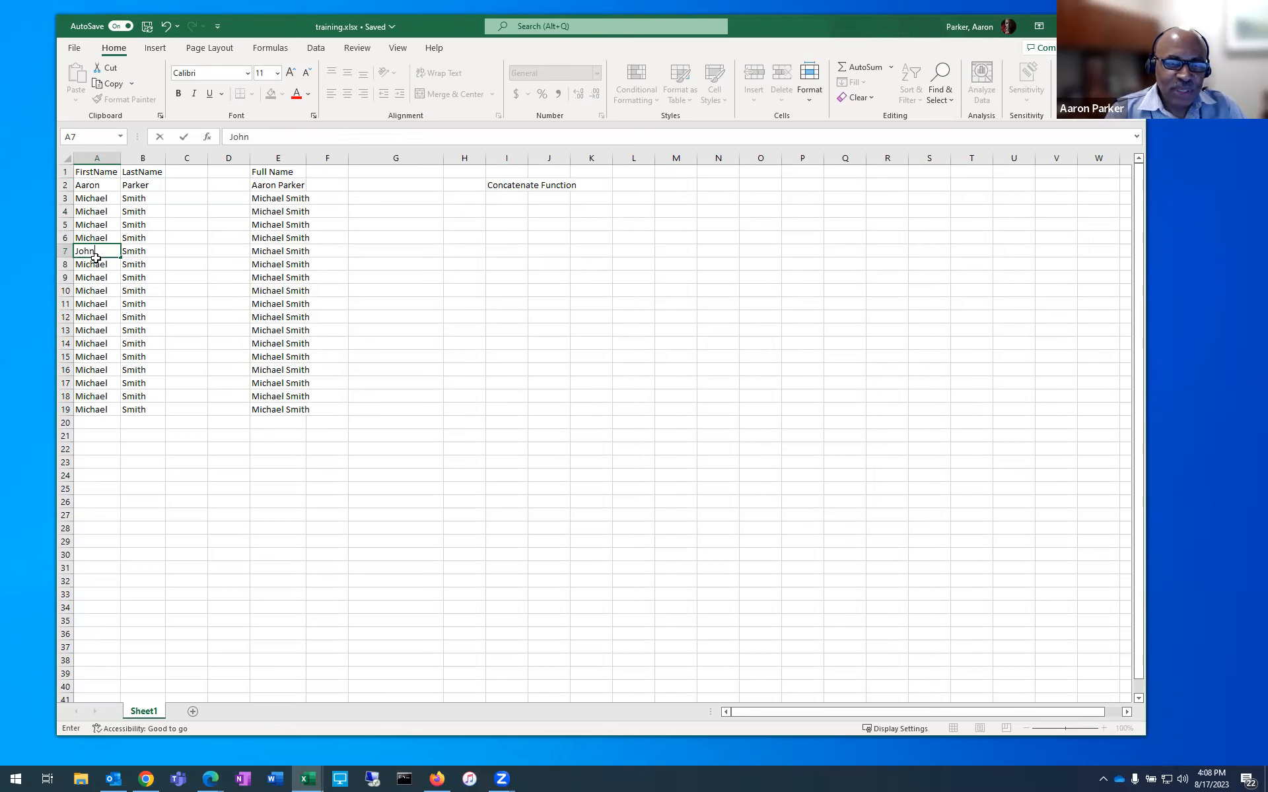
pyautogui.press('Tab')
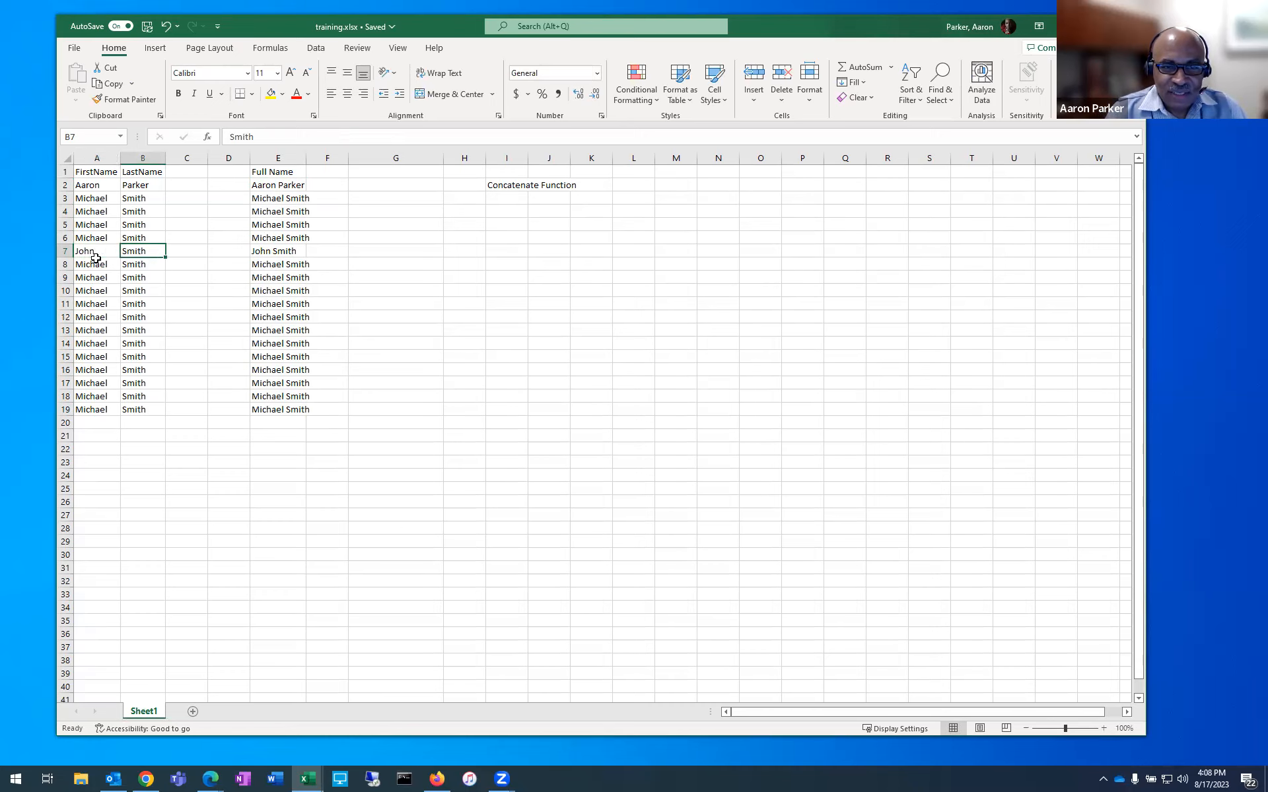
pyautogui.write('Doe')
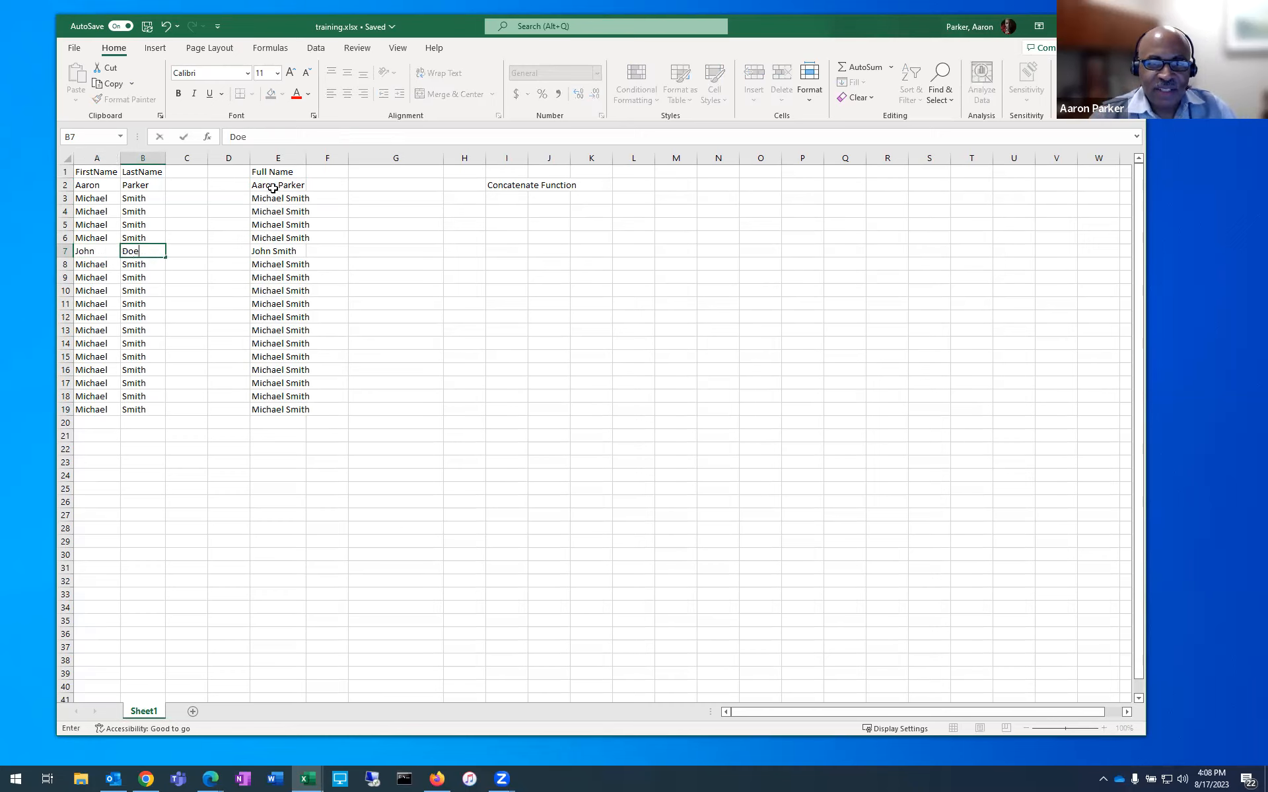
pyautogui.press('Return')
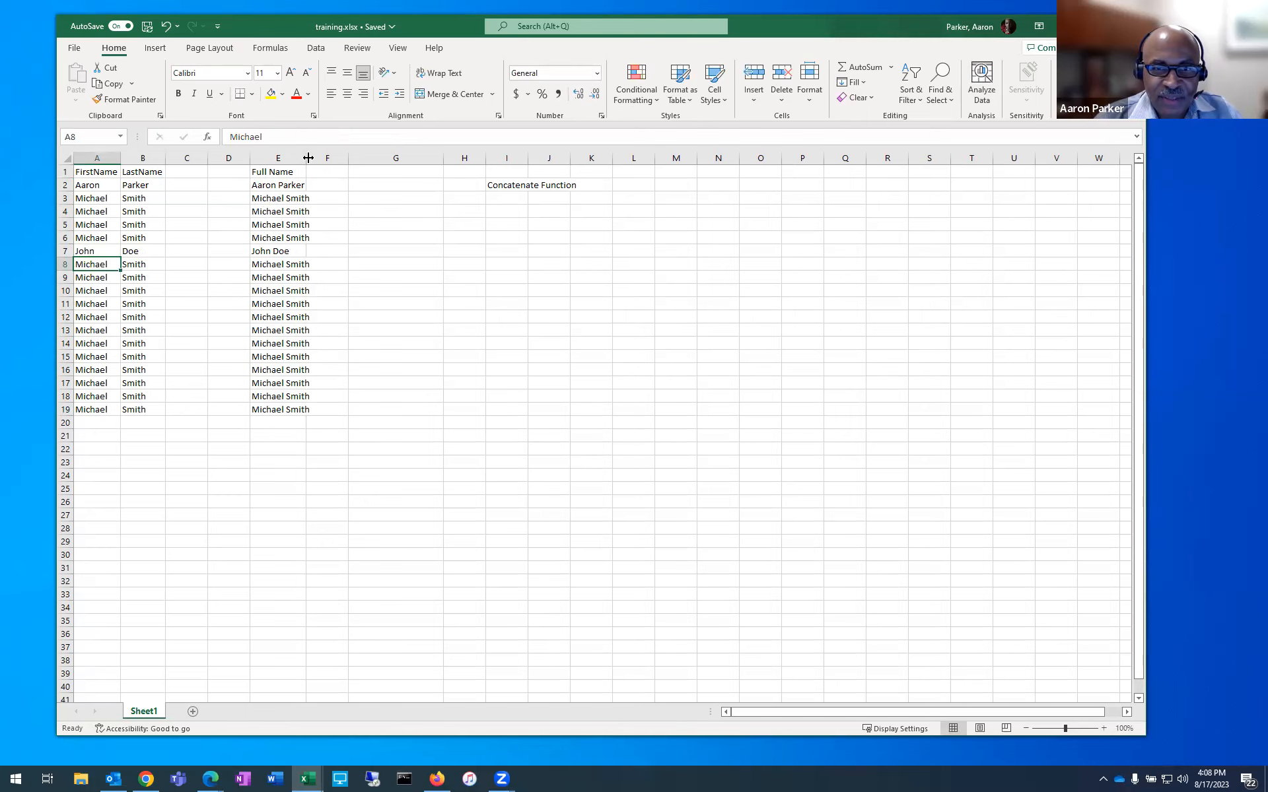
pyautogui.doubleClick(306, 158)
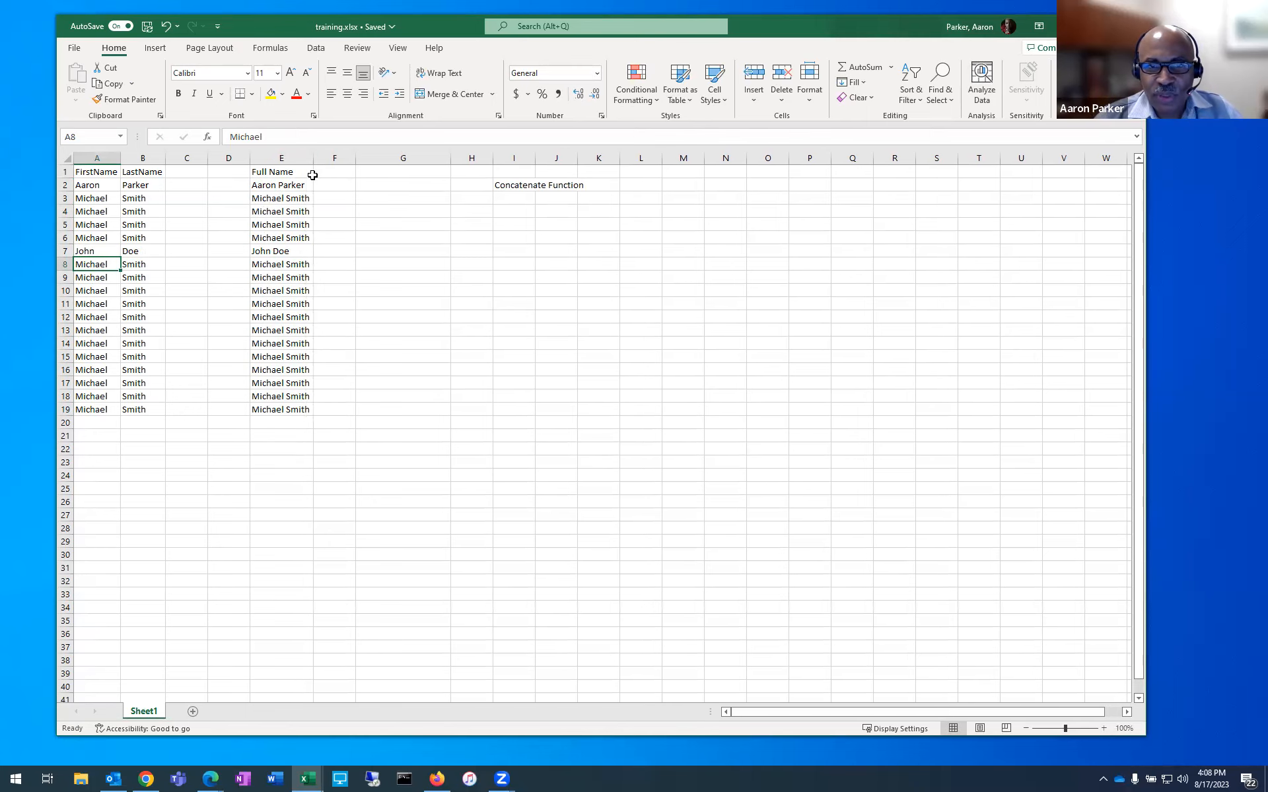
pyautogui.click(277, 184)
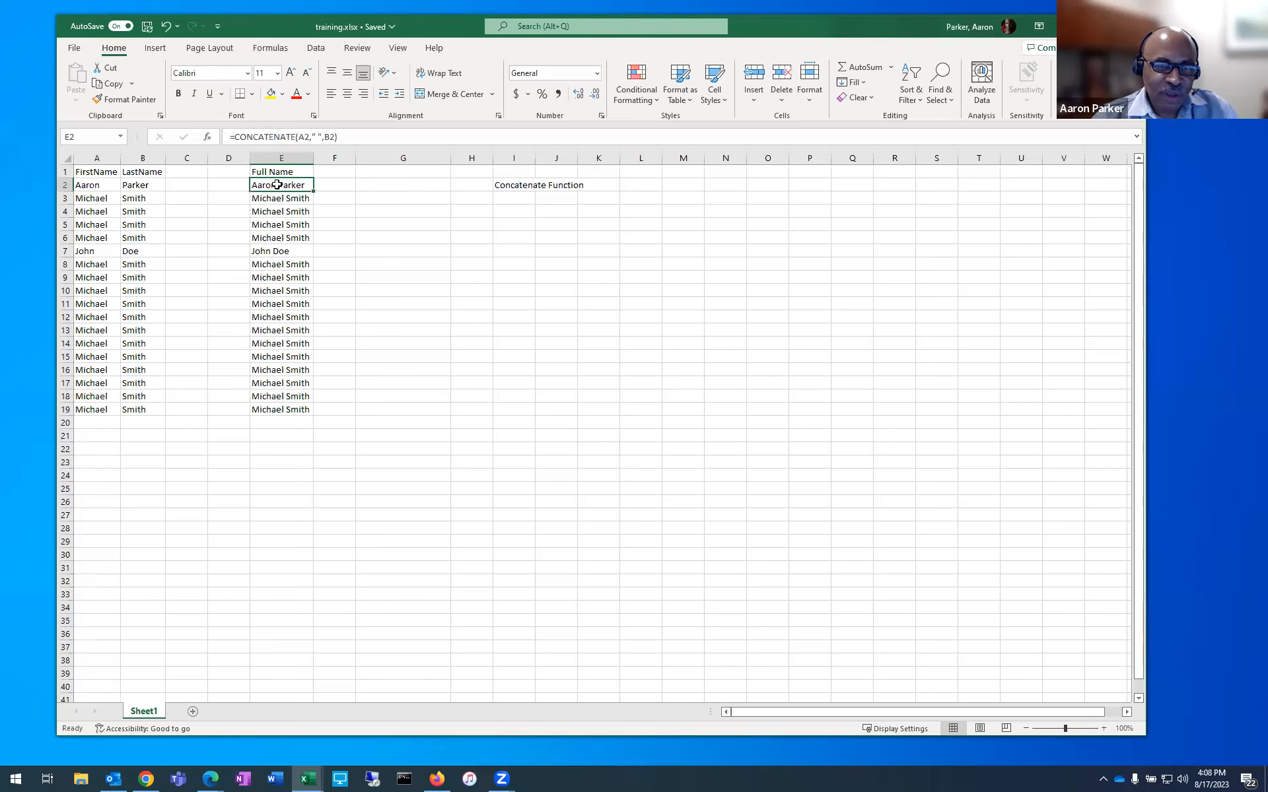